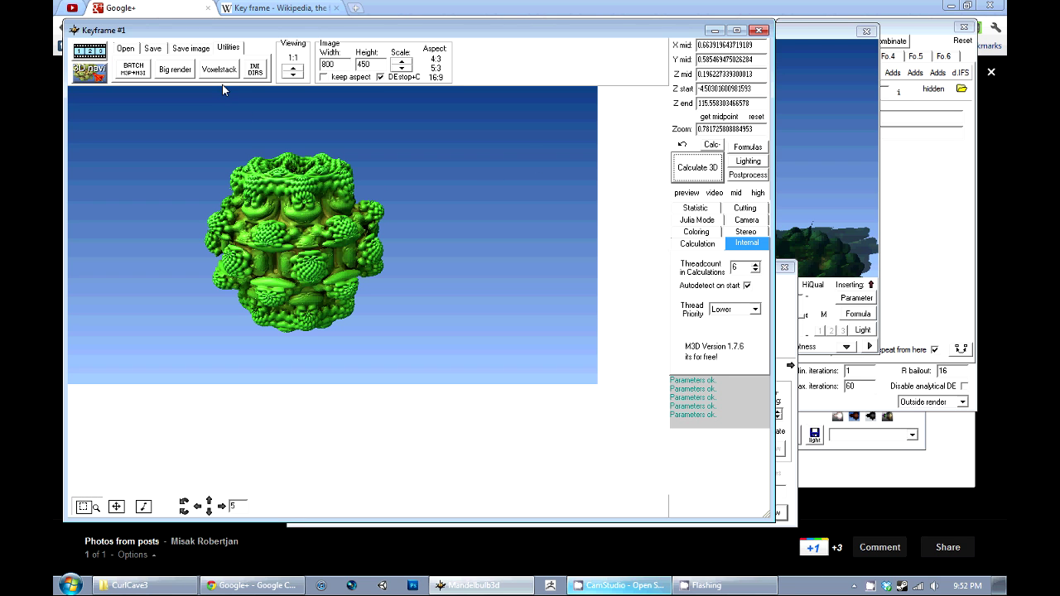
Open the Animation maker and delete its existing keyframe, leaving the animation main window in view.
click(103, 52)
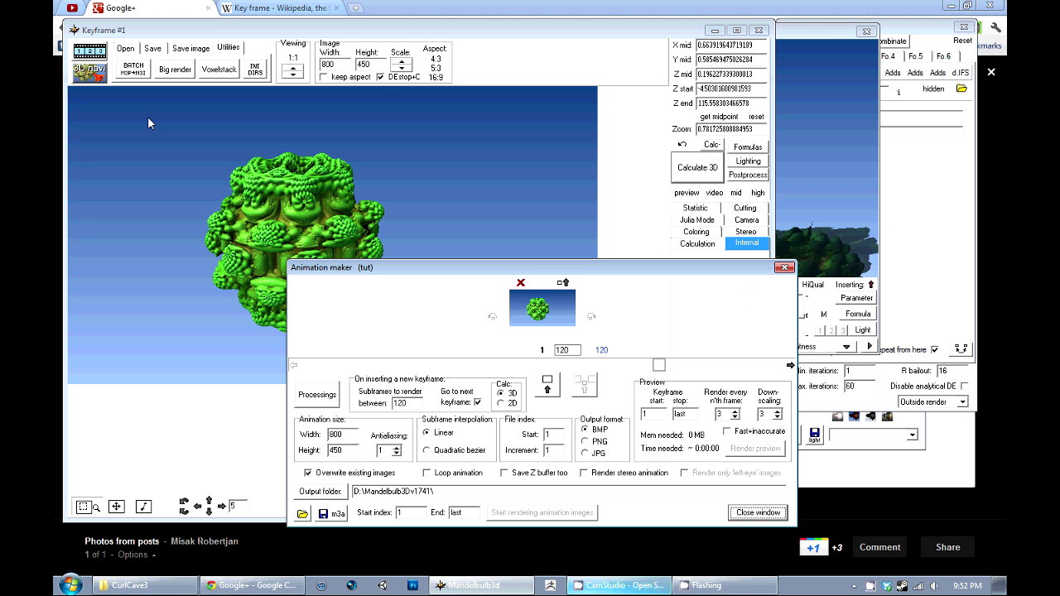
click(520, 283)
drag(524, 274, 574, 256)
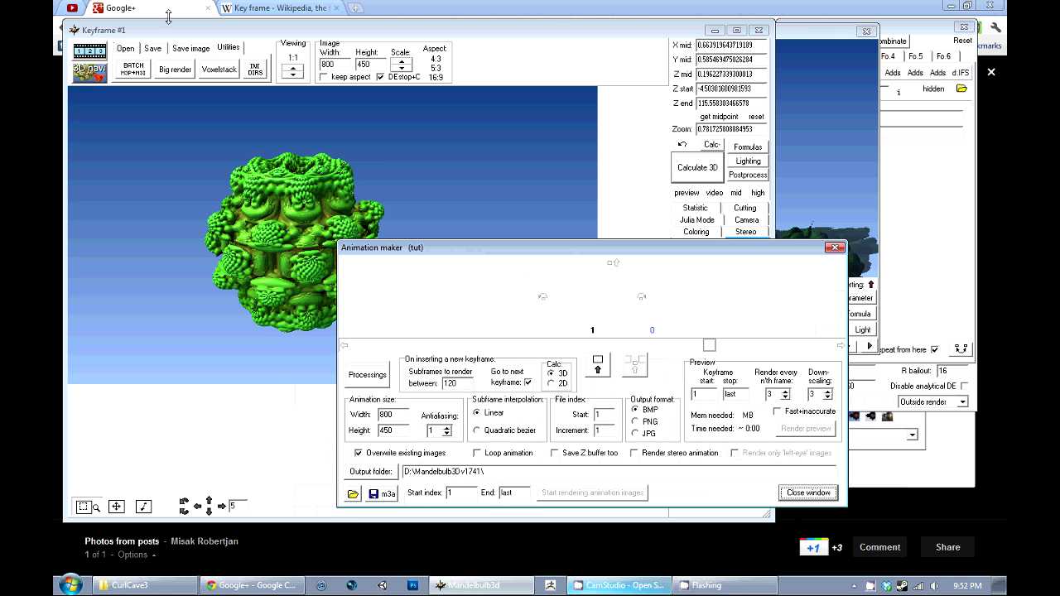
click(93, 53)
drag(618, 252, 580, 291)
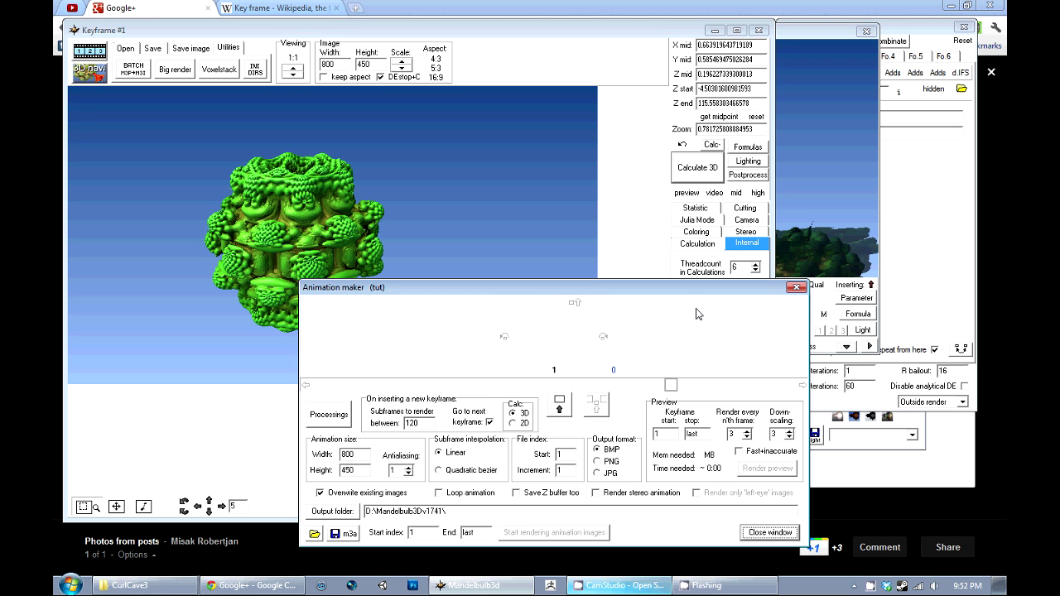
Insert the main window's fractal into the Animation maker as keyframe 1.
click(613, 232)
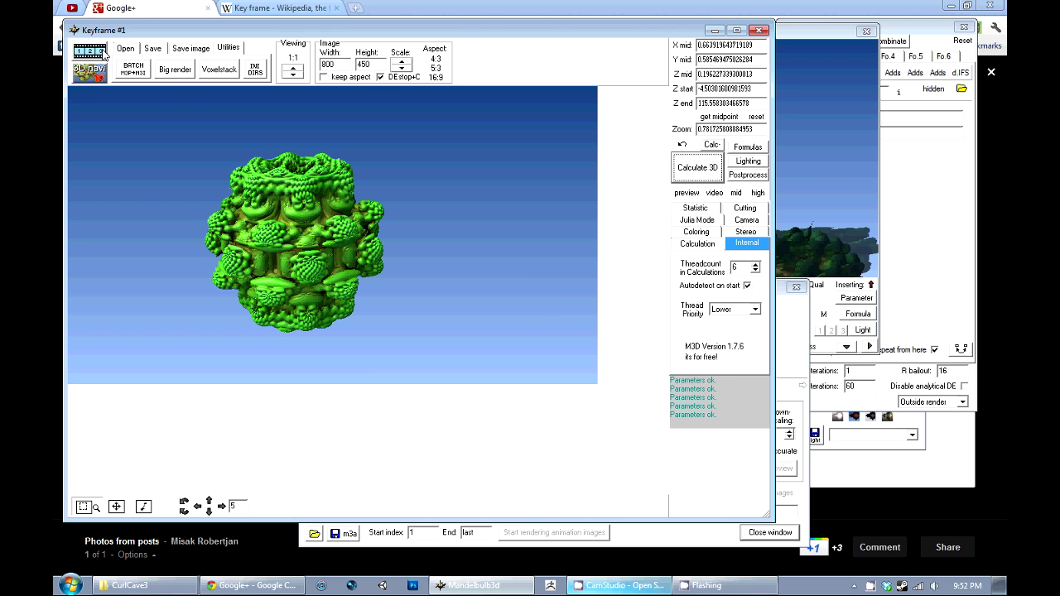
click(104, 53)
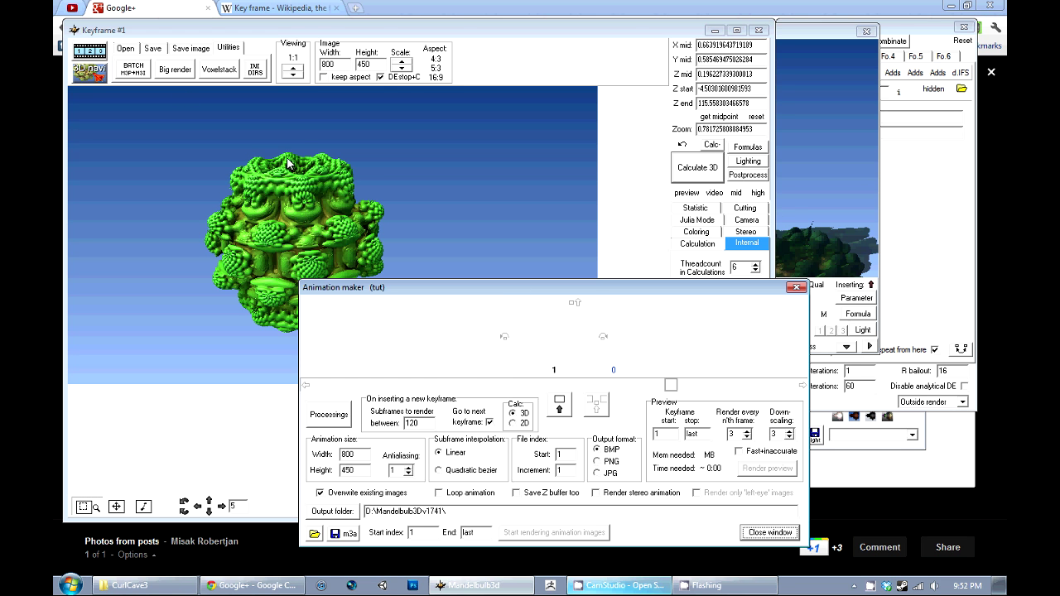
click(559, 409)
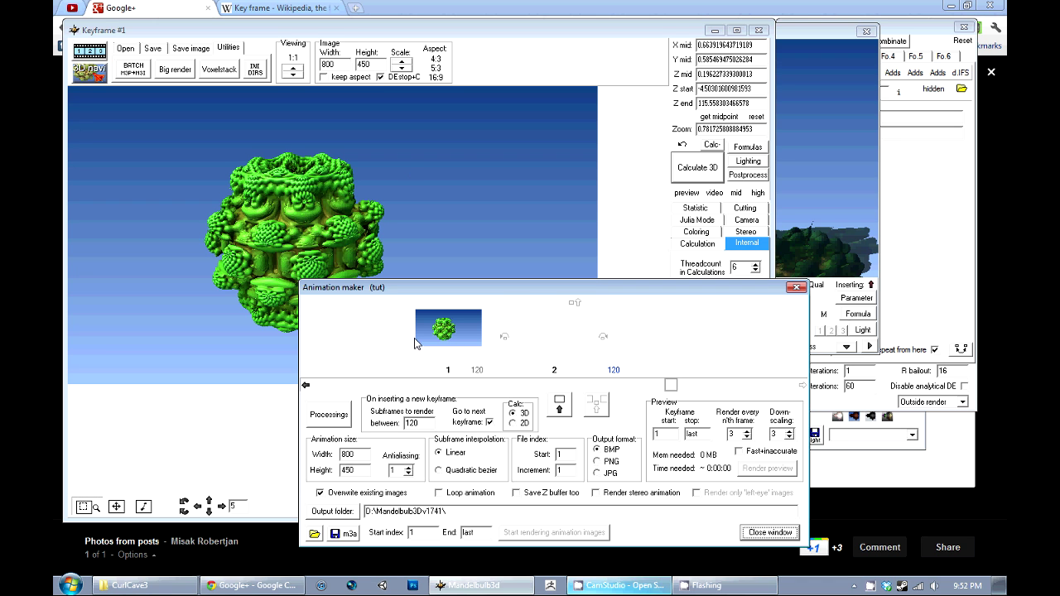
Go back to keyframe 1 and send its parameters to the main window.
click(306, 386)
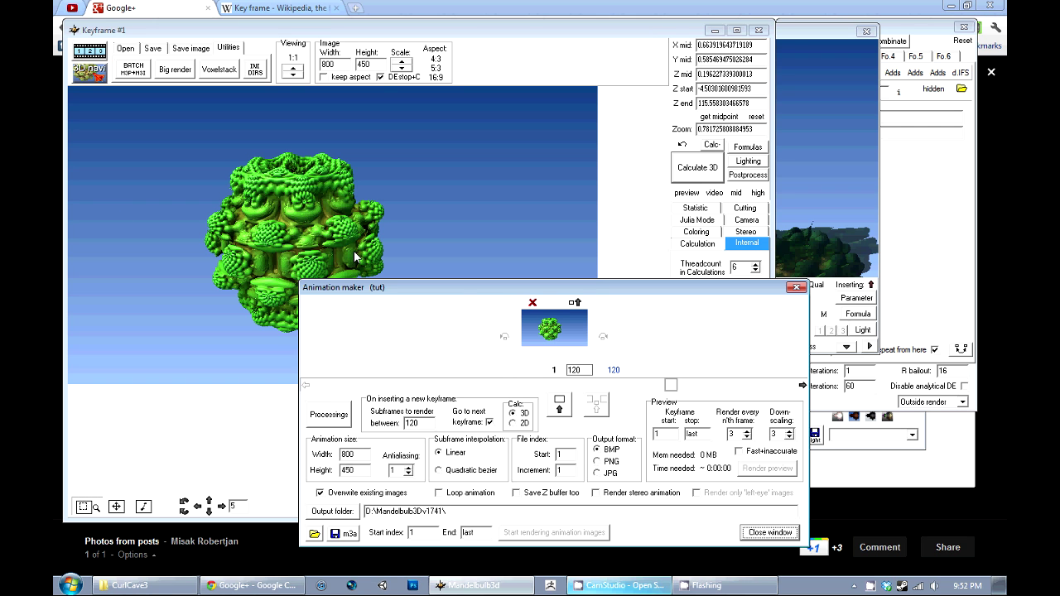
click(576, 303)
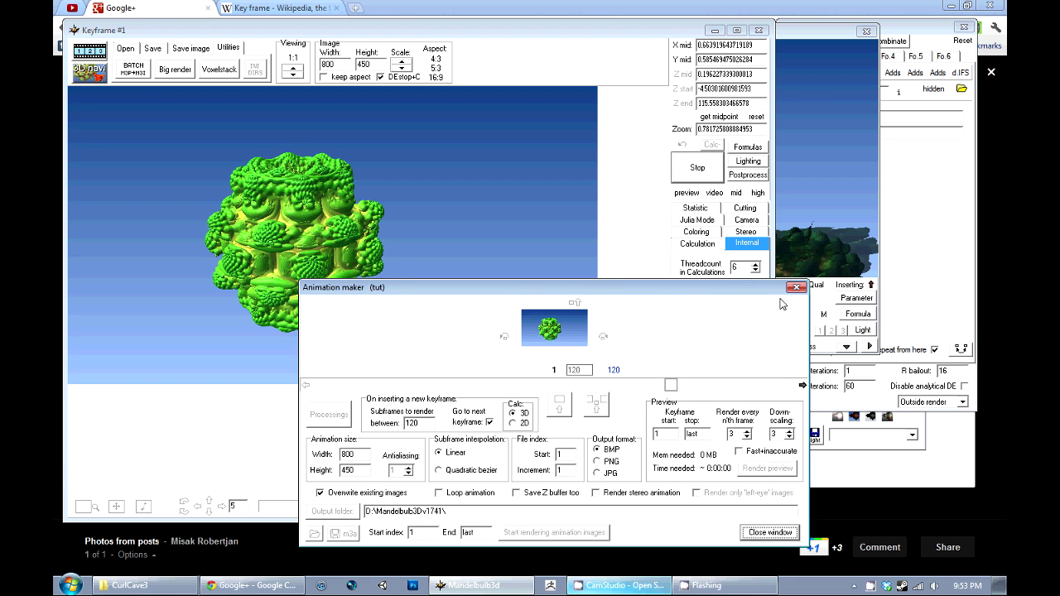
drag(718, 270, 782, 282)
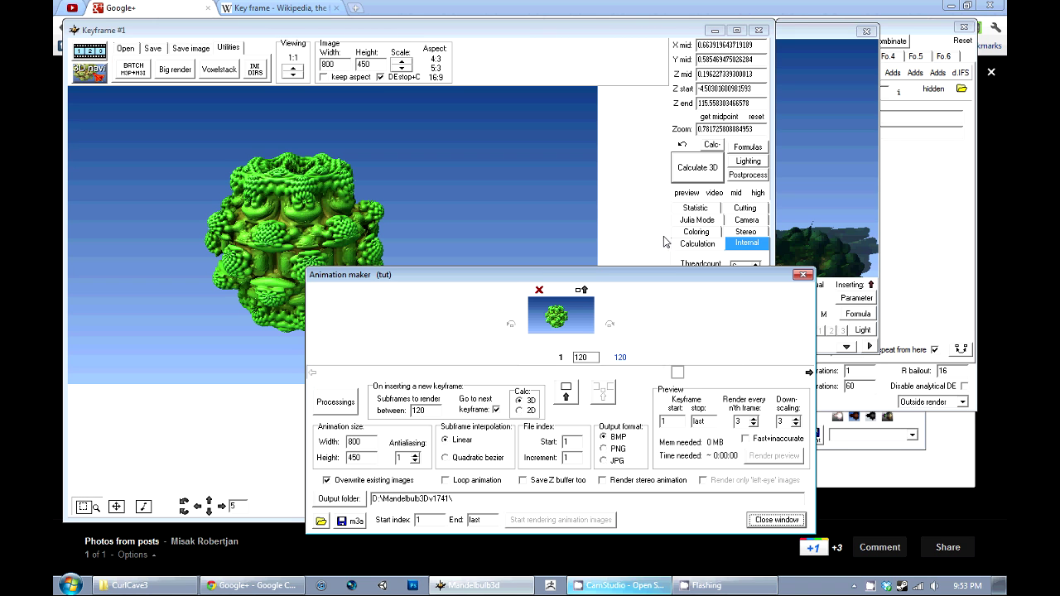
Save the animation as tut.m3a in the CurlCave3 folder, overwriting the existing file.
click(346, 520)
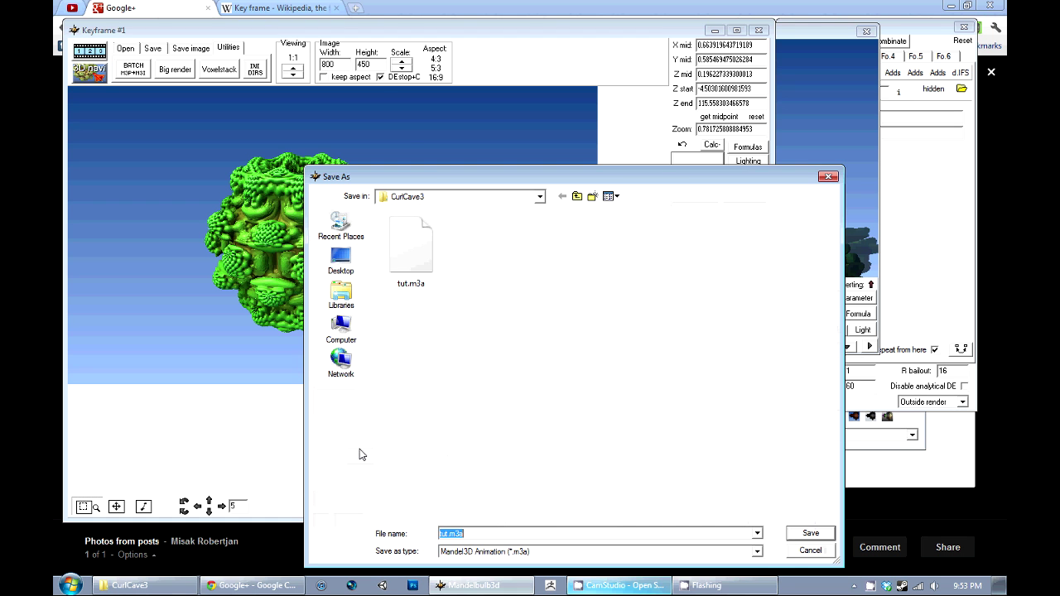
key(Return)
key(Return)
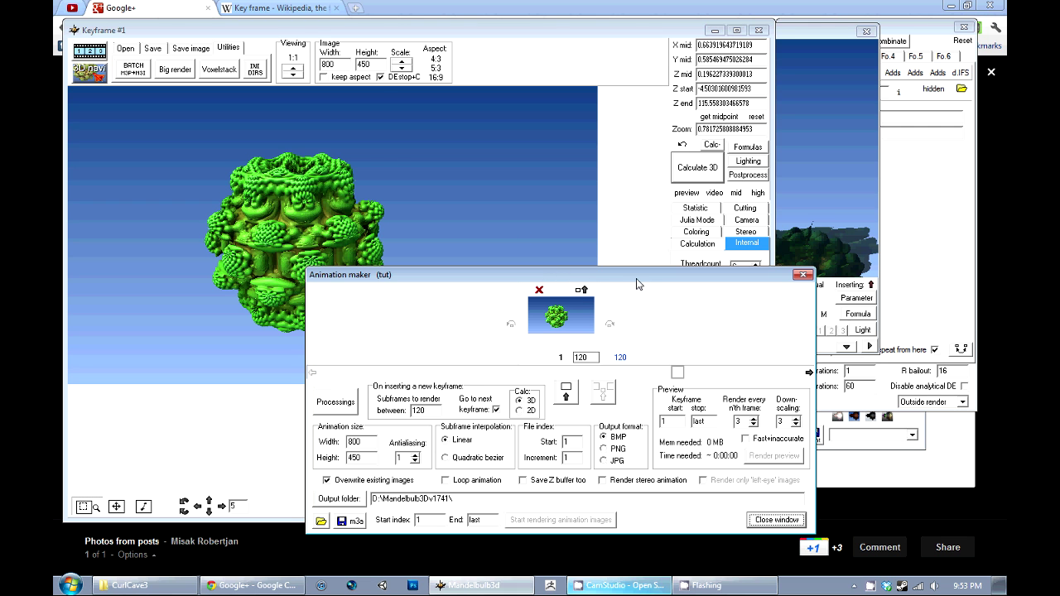
Open the Navigator and arrange it with the Animation maker so both windows are visible.
drag(636, 279, 522, 258)
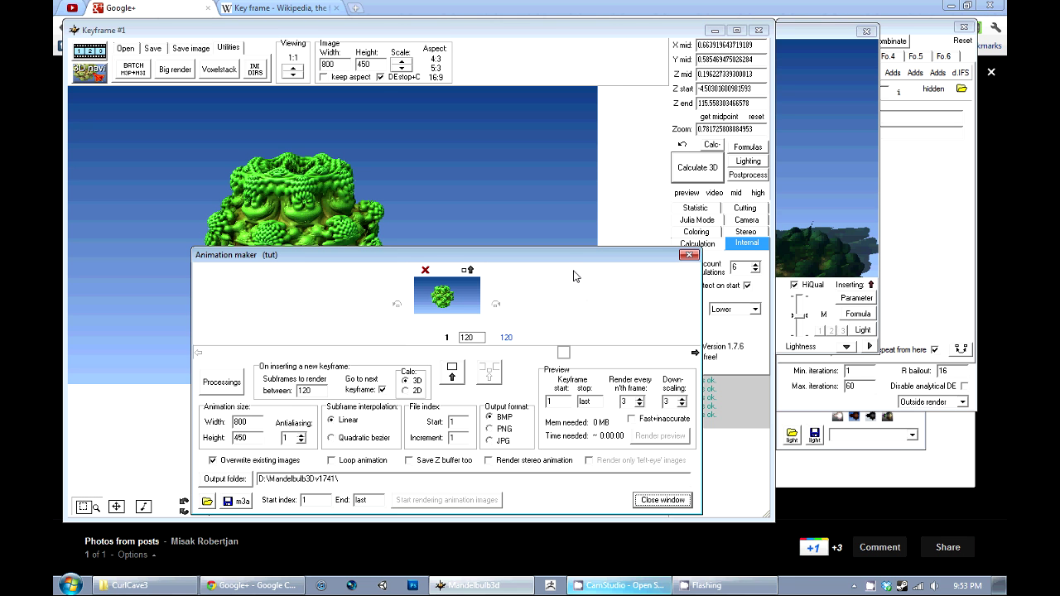
drag(559, 259, 673, 318)
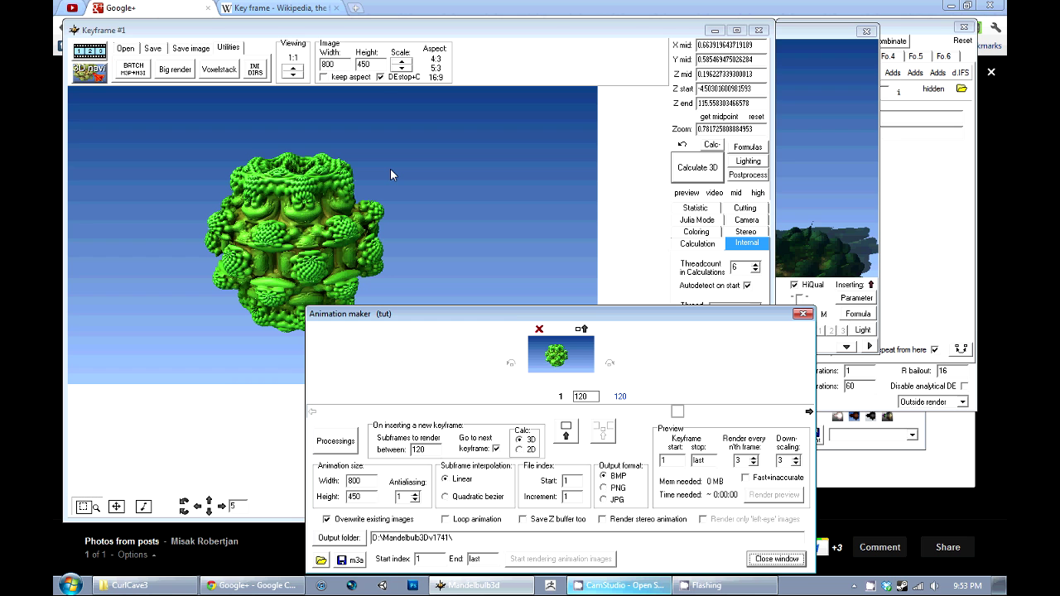
click(536, 35)
click(91, 73)
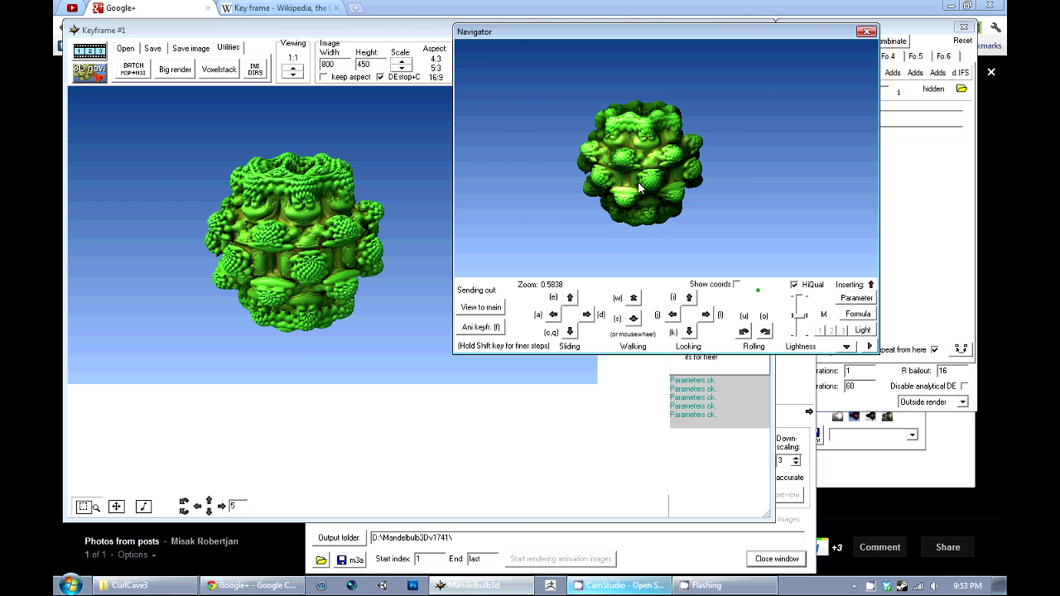
click(91, 53)
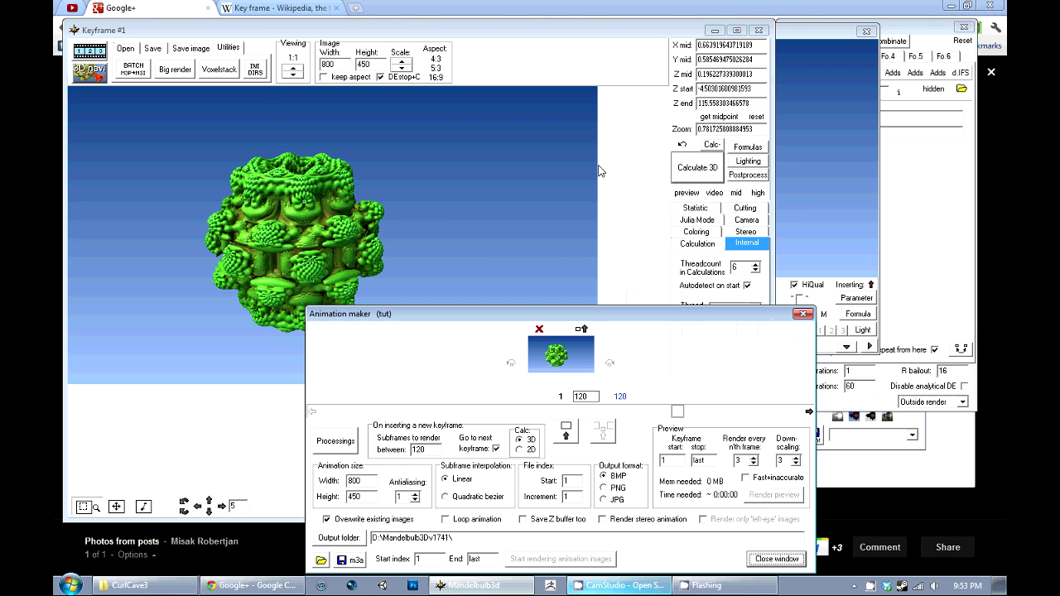
drag(710, 319, 681, 342)
click(845, 33)
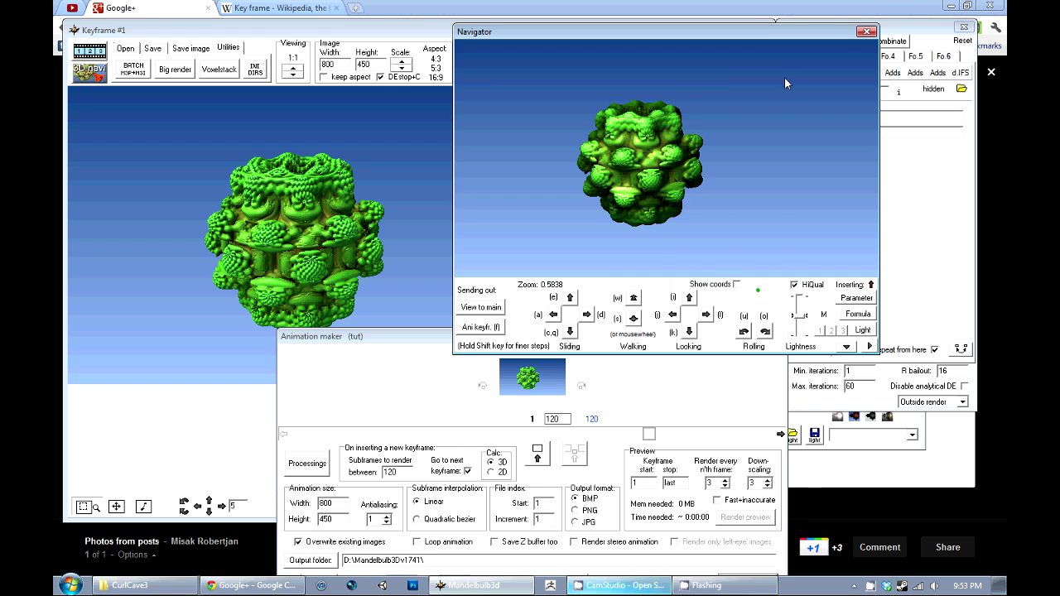
Move the Navigator camera in close to the fractal's surface, to a zoom of about 196.
scroll(711, 147, up, 3)
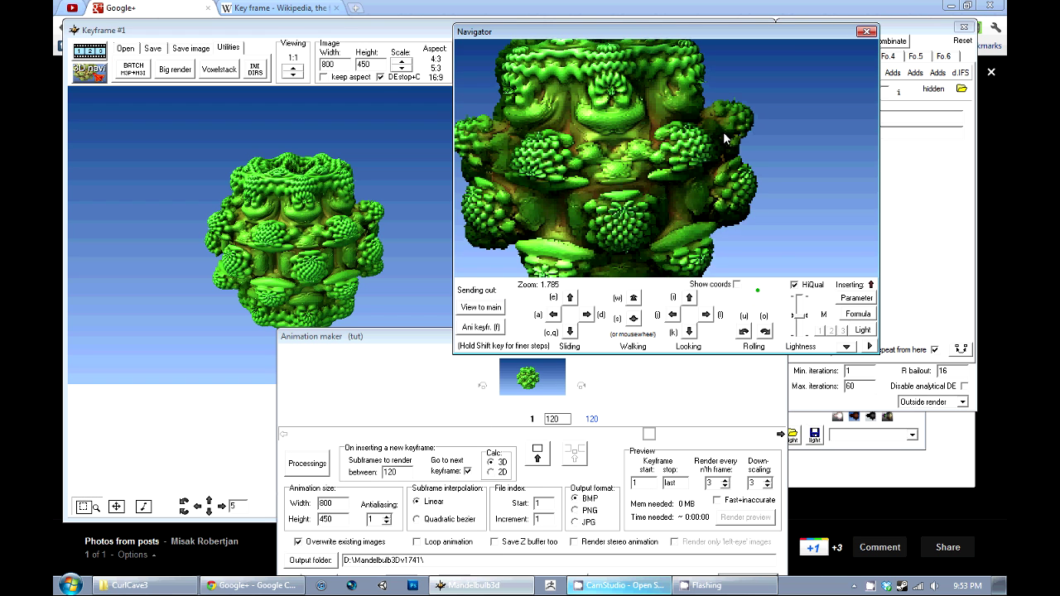
scroll(723, 132, up, 4)
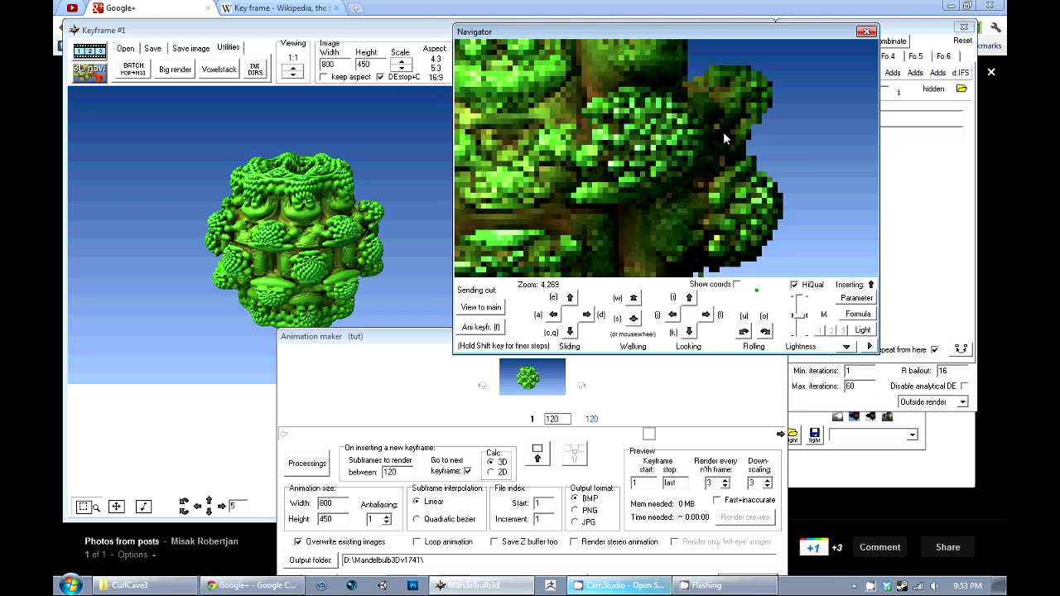
scroll(723, 138, up, 4)
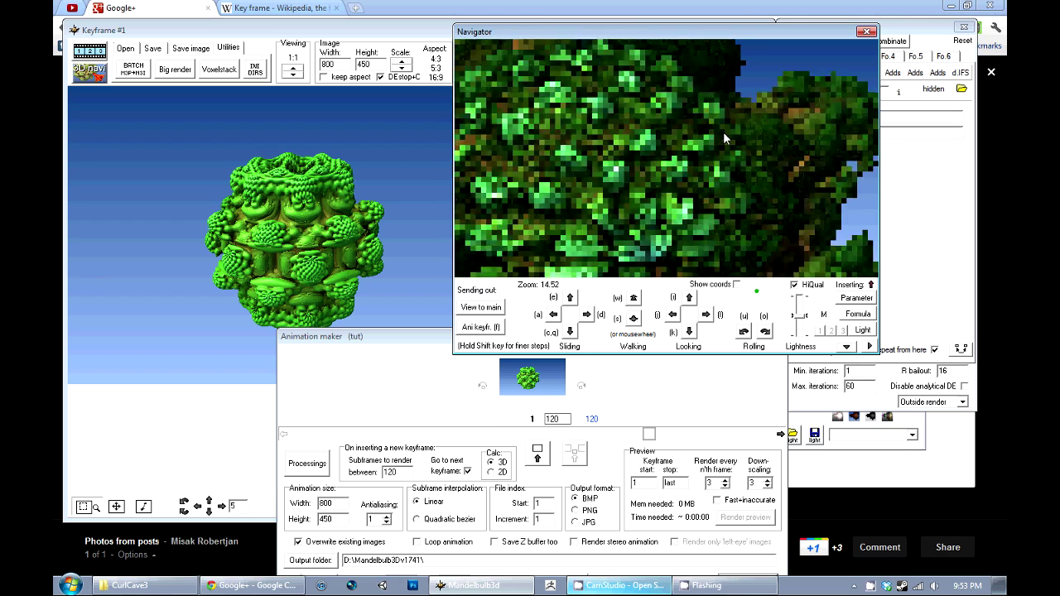
scroll(723, 138, up, 4)
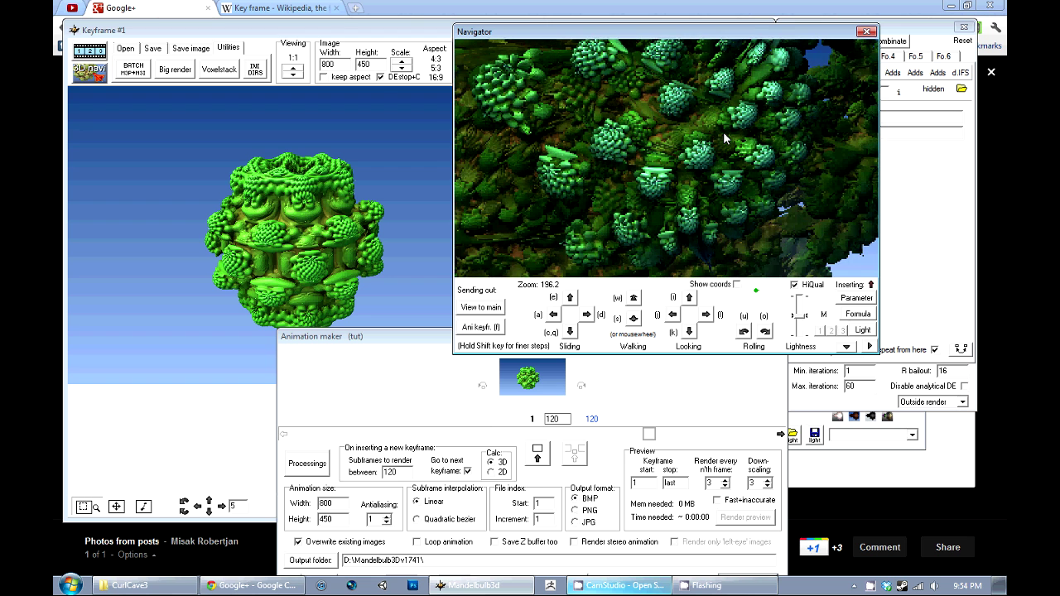
scroll(723, 138, up, 1)
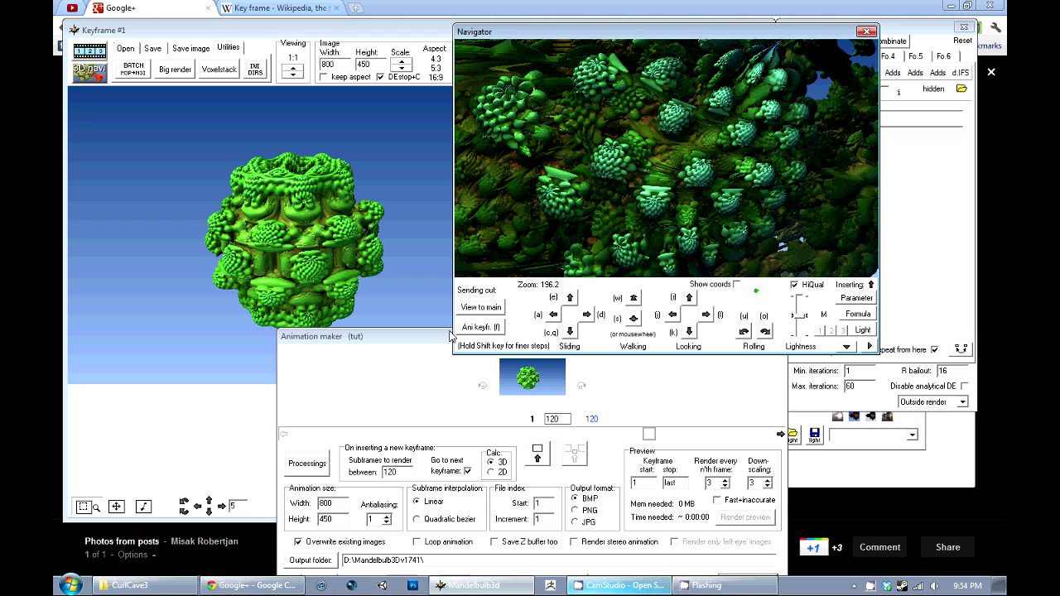
Advance the Animation maker to the empty second slot and send the Navigator view there as keyframe 2.
drag(553, 35, 559, 25)
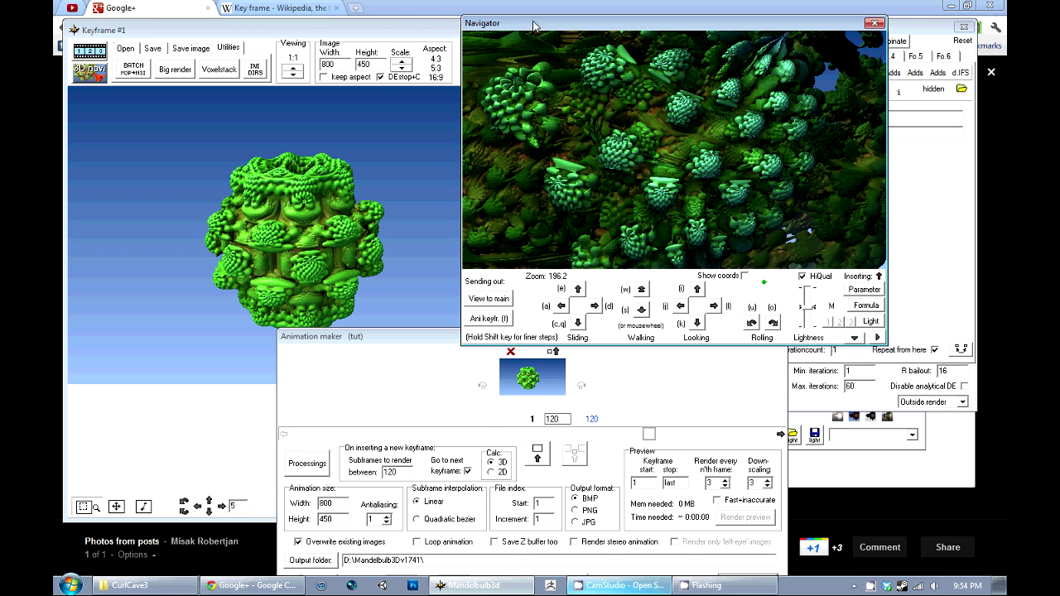
click(412, 350)
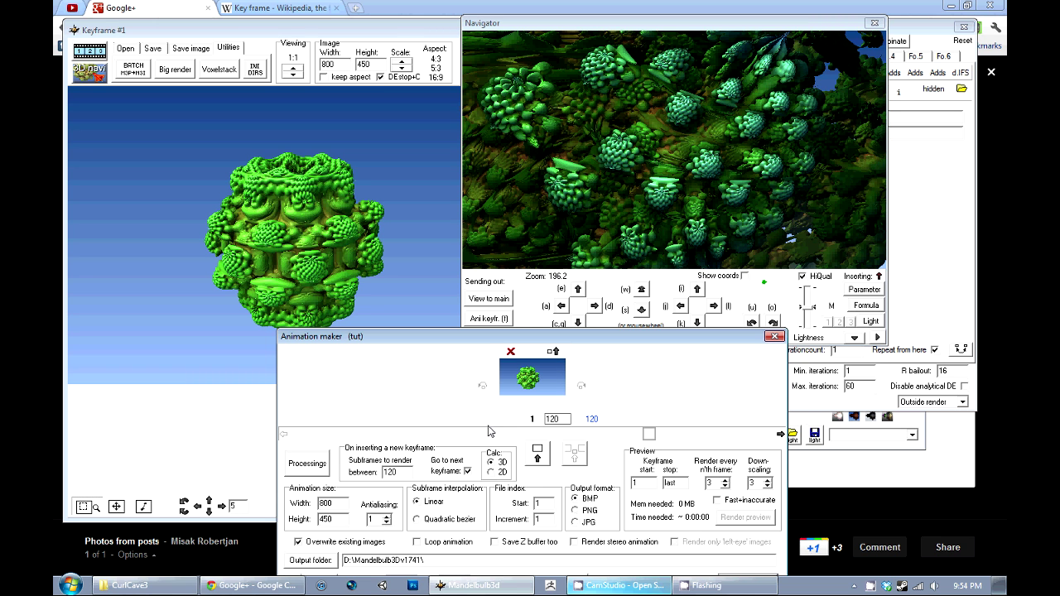
click(781, 434)
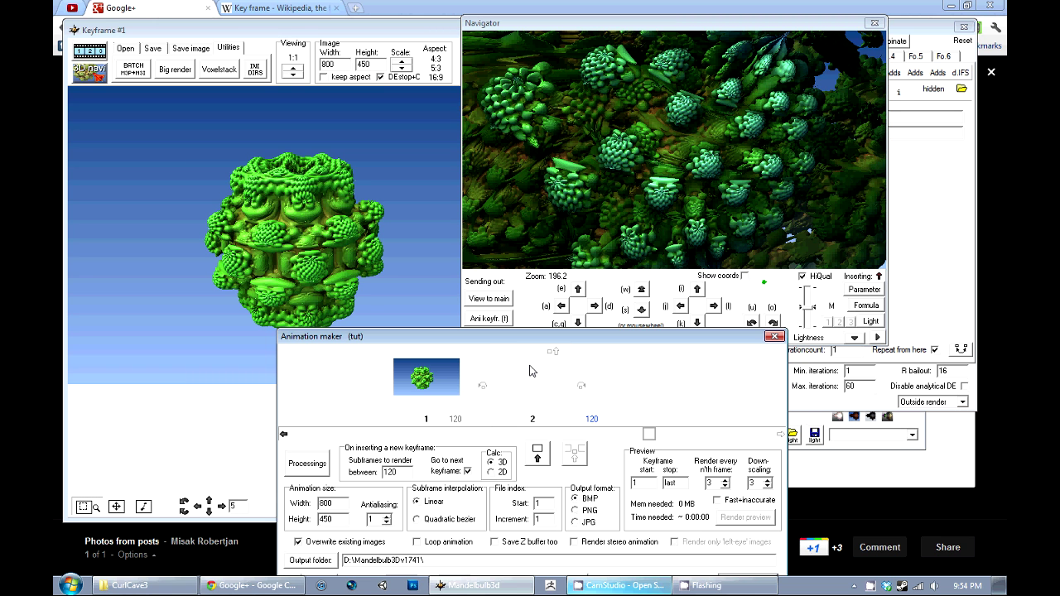
click(606, 97)
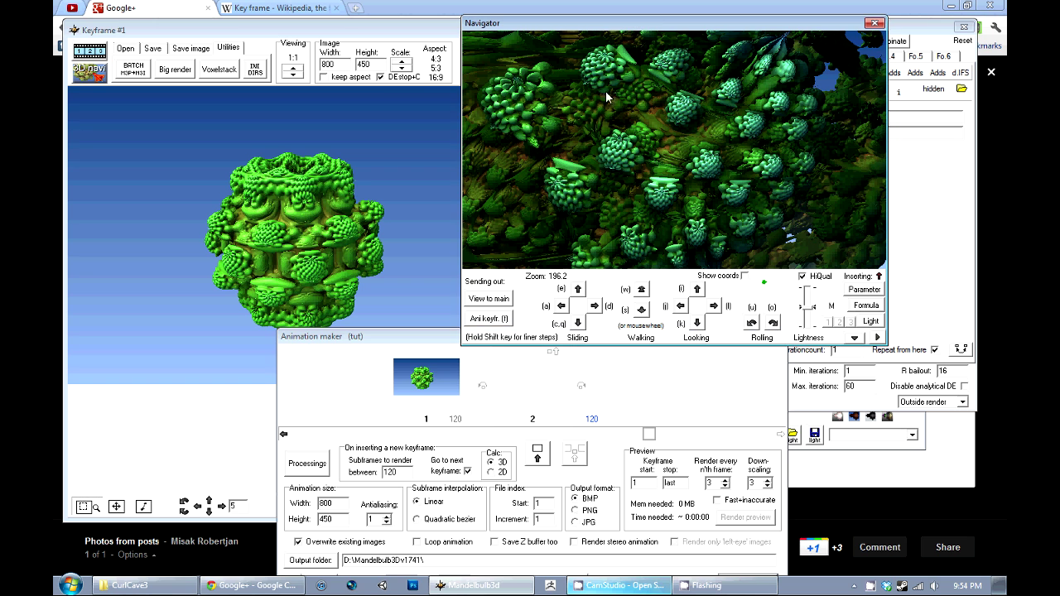
click(507, 321)
click(438, 339)
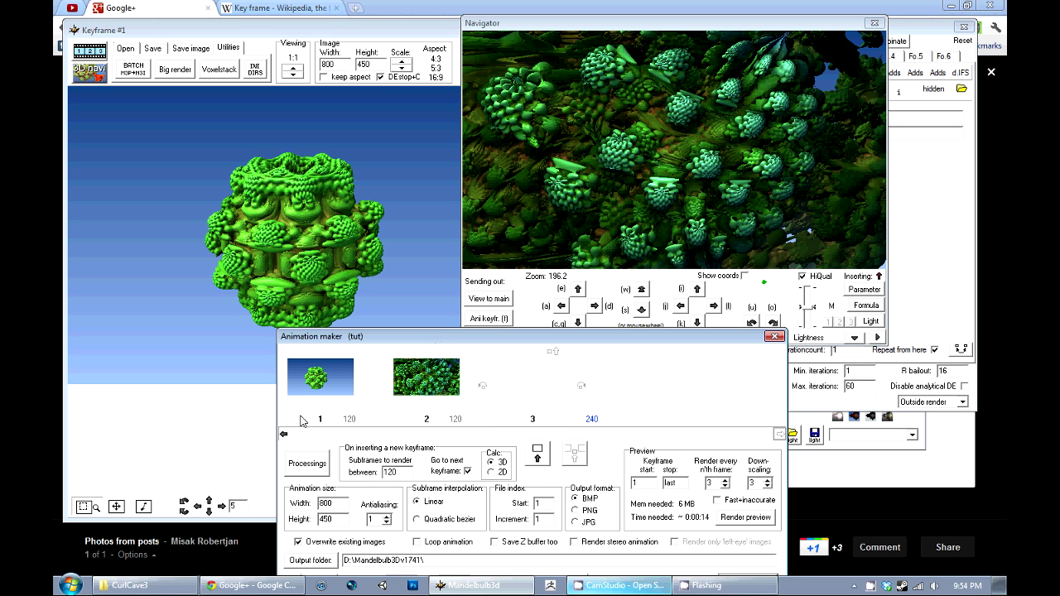
Step back to keyframe 1 and forward again through keyframe 2 to the empty third slot.
click(284, 433)
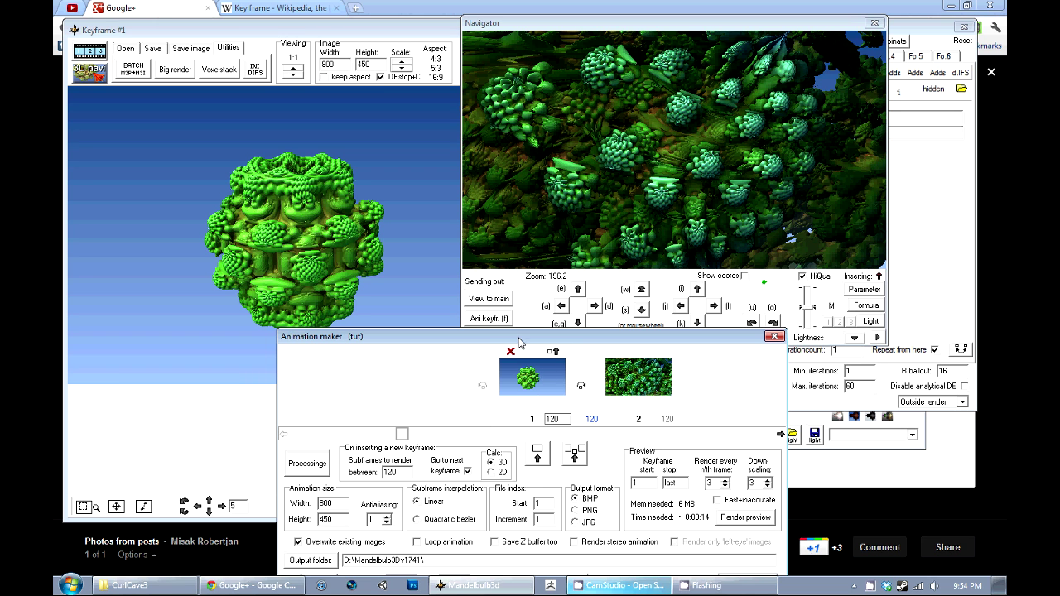
click(781, 435)
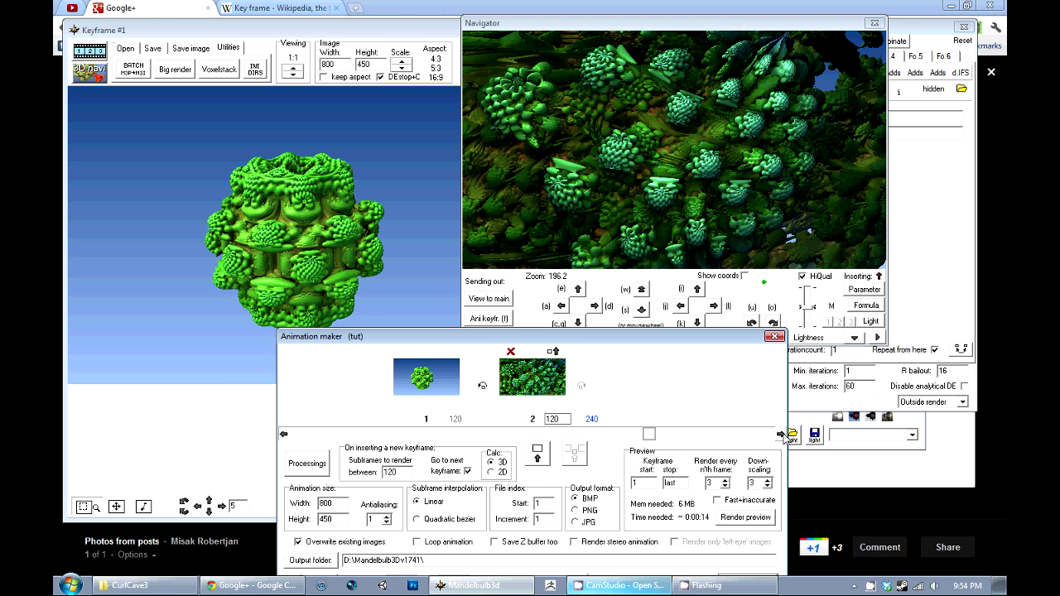
click(781, 434)
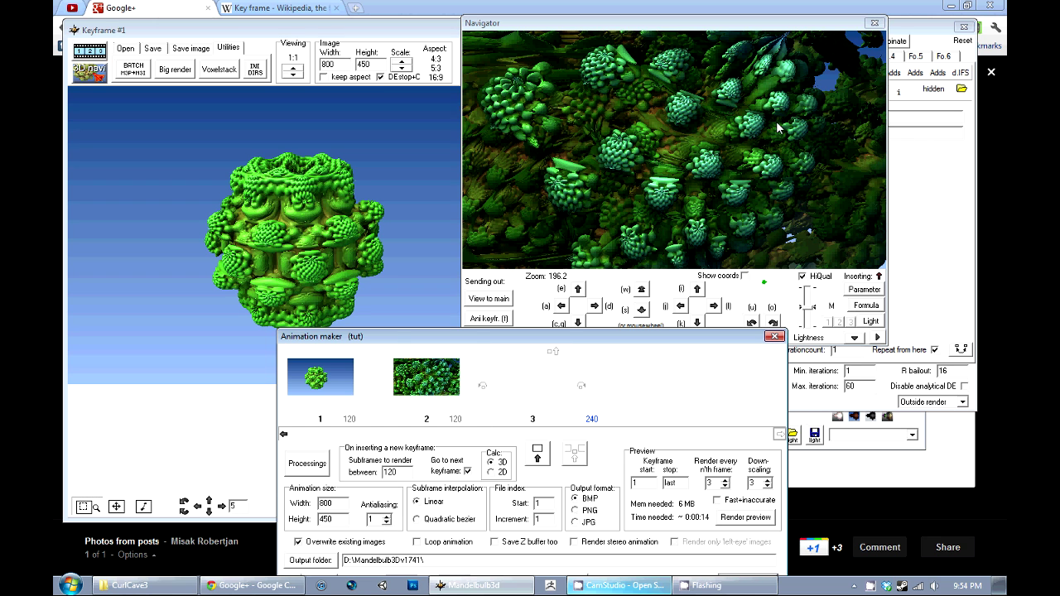
Move the Navigator camera to a neighbouring surface area at a zoom of about 218 and add the view as keyframe 3.
click(750, 39)
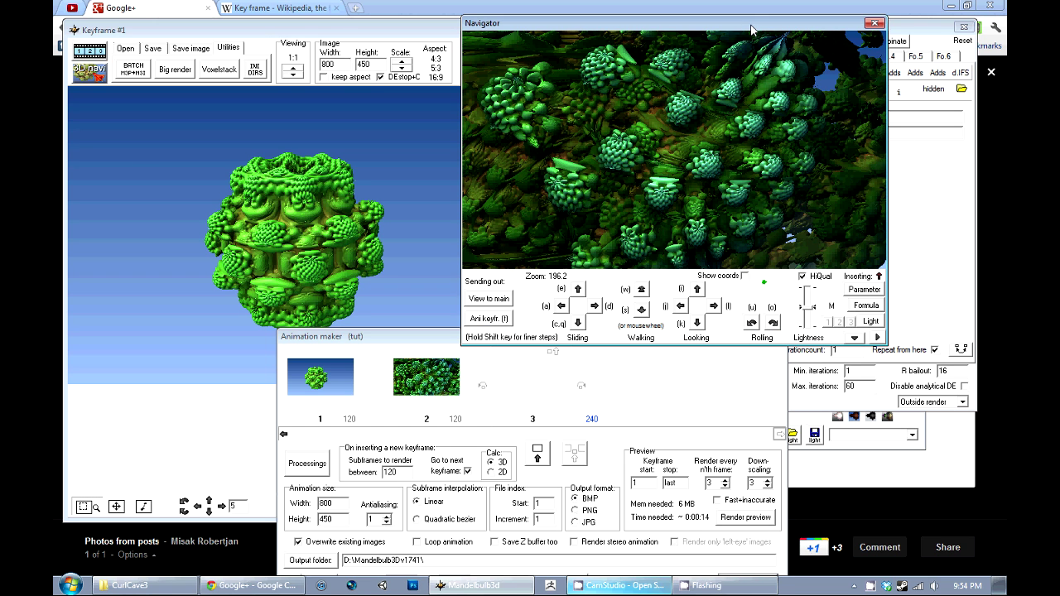
scroll(751, 31, up, 2)
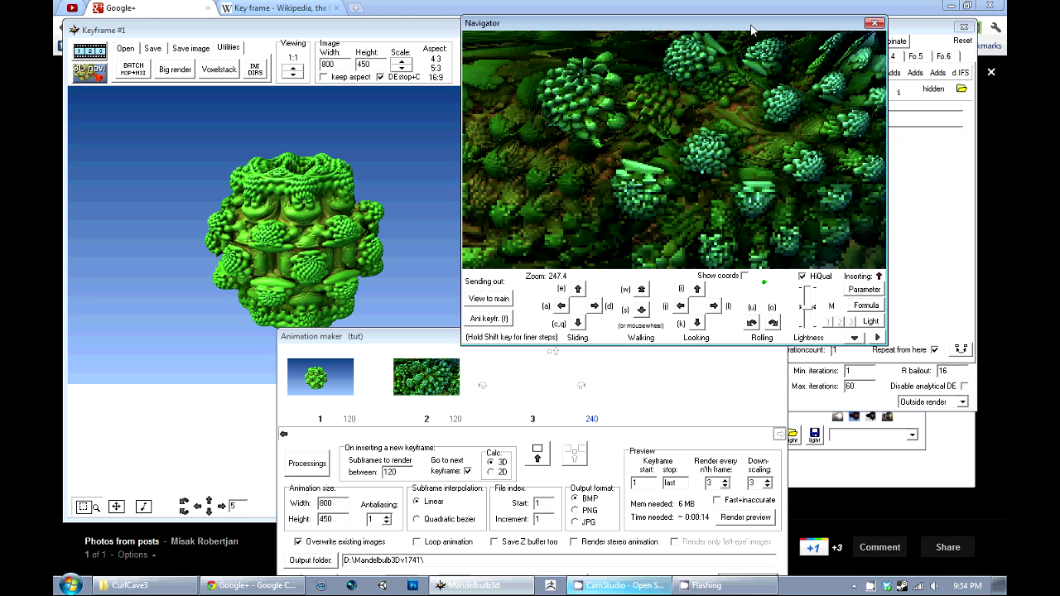
scroll(751, 30, down, 1)
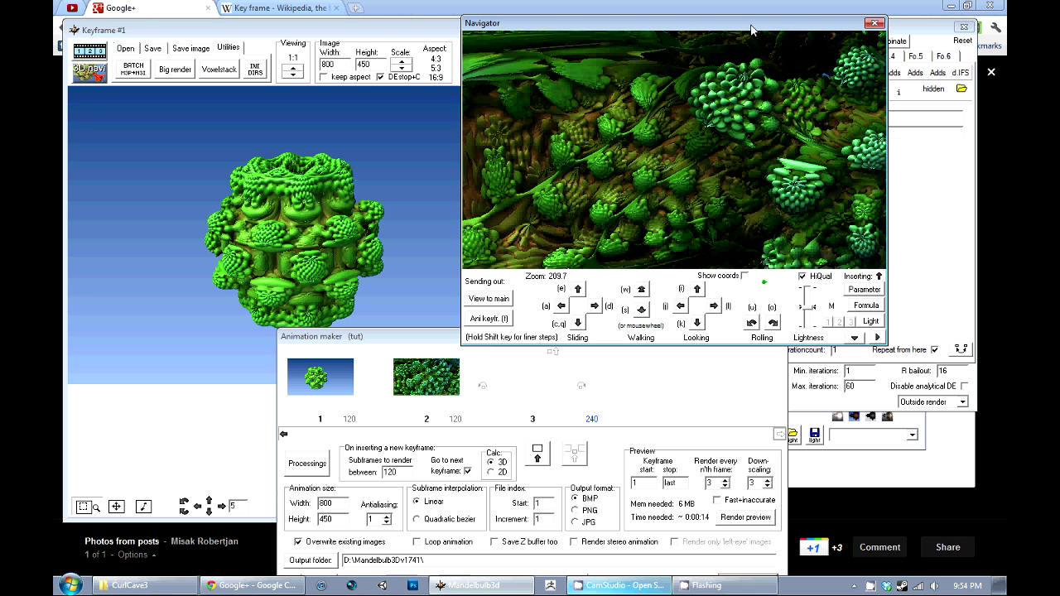
scroll(750, 30, up, 1)
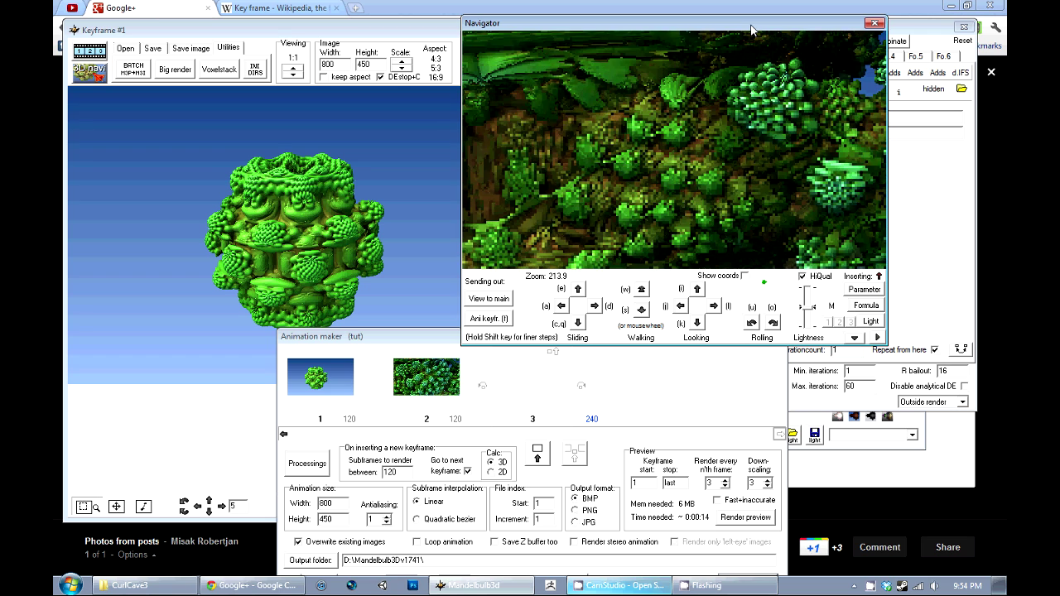
scroll(750, 31, up, 1)
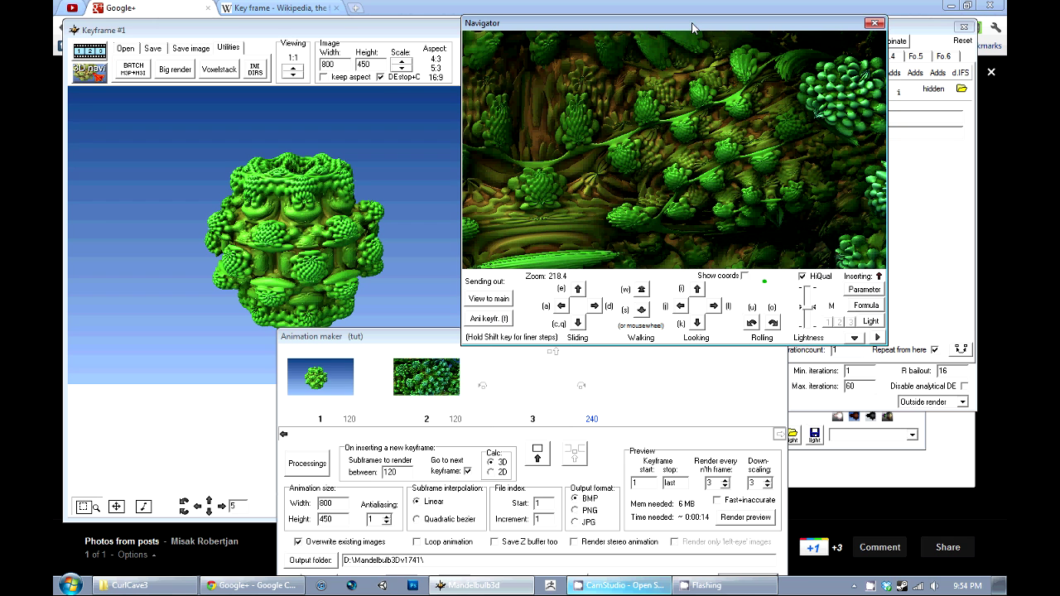
key(i)
click(418, 335)
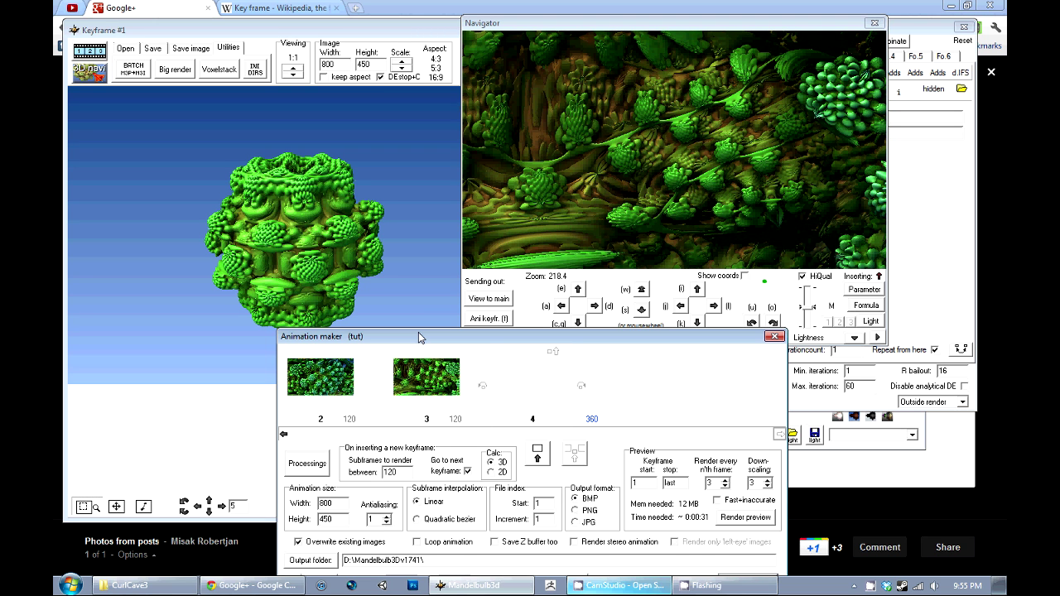
Return the Animation maker to keyframe 1 and move its window up to expose all its render settings.
drag(521, 336, 544, 339)
click(308, 440)
click(308, 440)
click(308, 441)
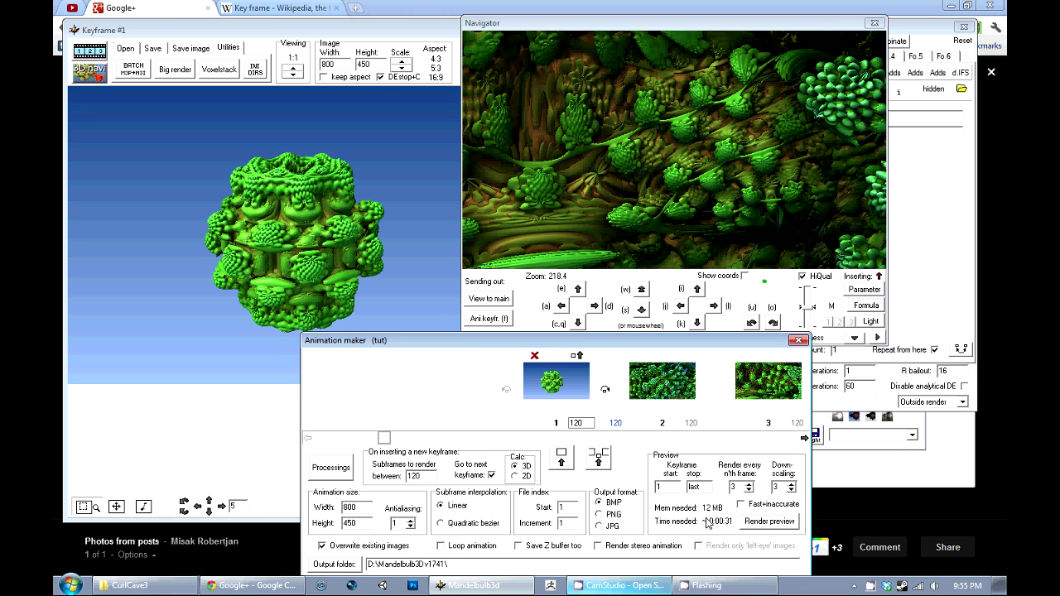
drag(708, 339, 719, 253)
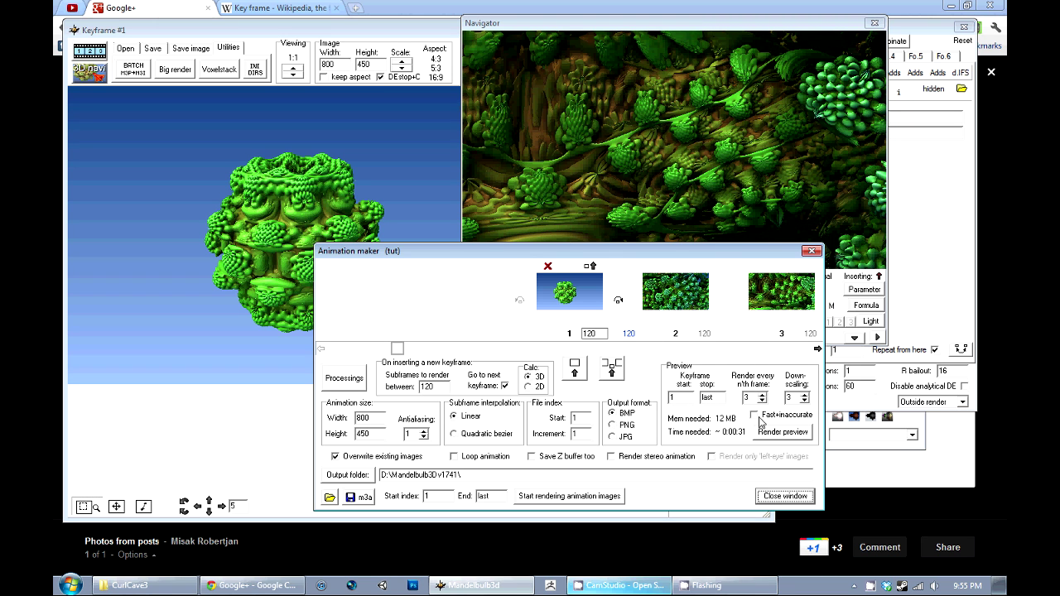
Check the subframe counts of keyframes 1 and 2 in the Animation maker, ending on keyframe 2.
click(593, 333)
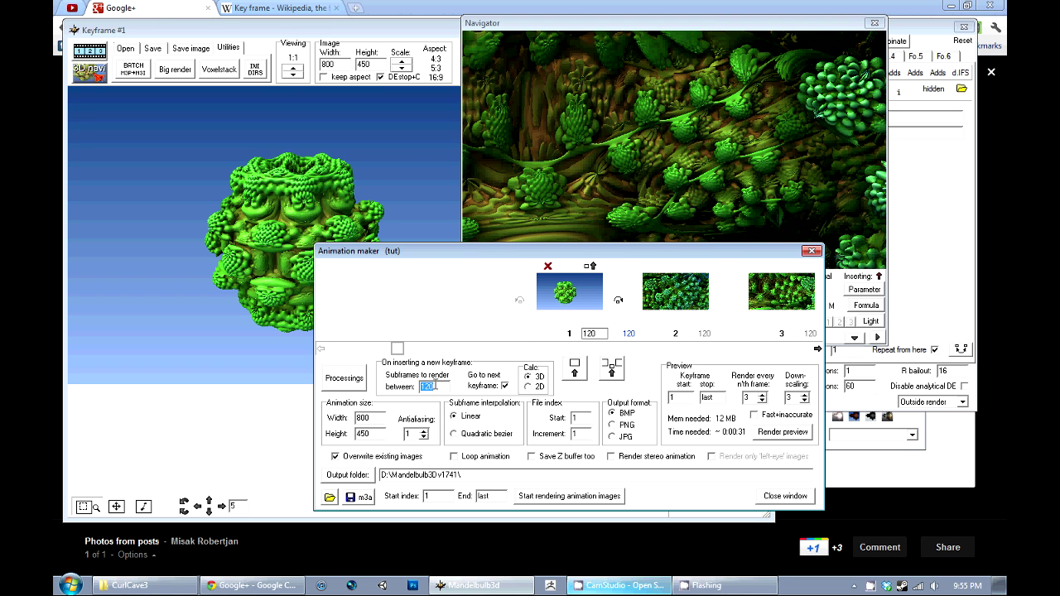
click(591, 333)
click(818, 349)
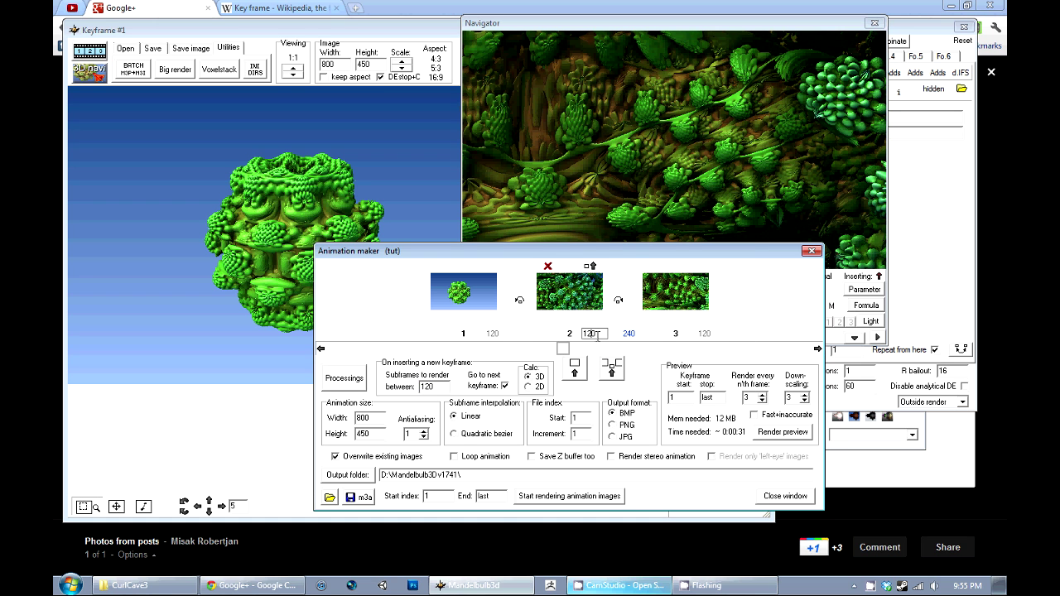
click(321, 349)
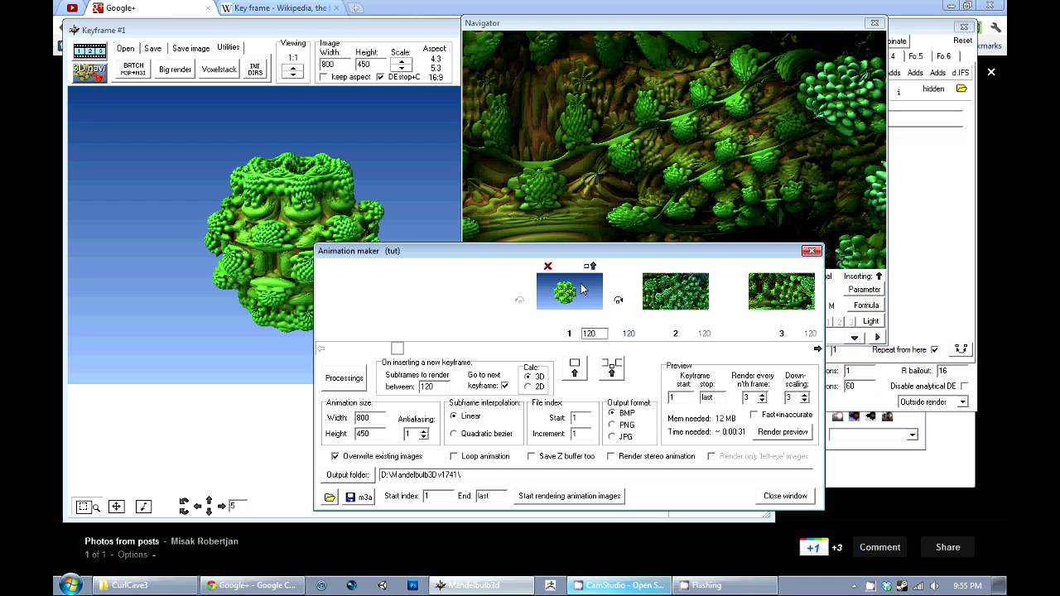
click(815, 349)
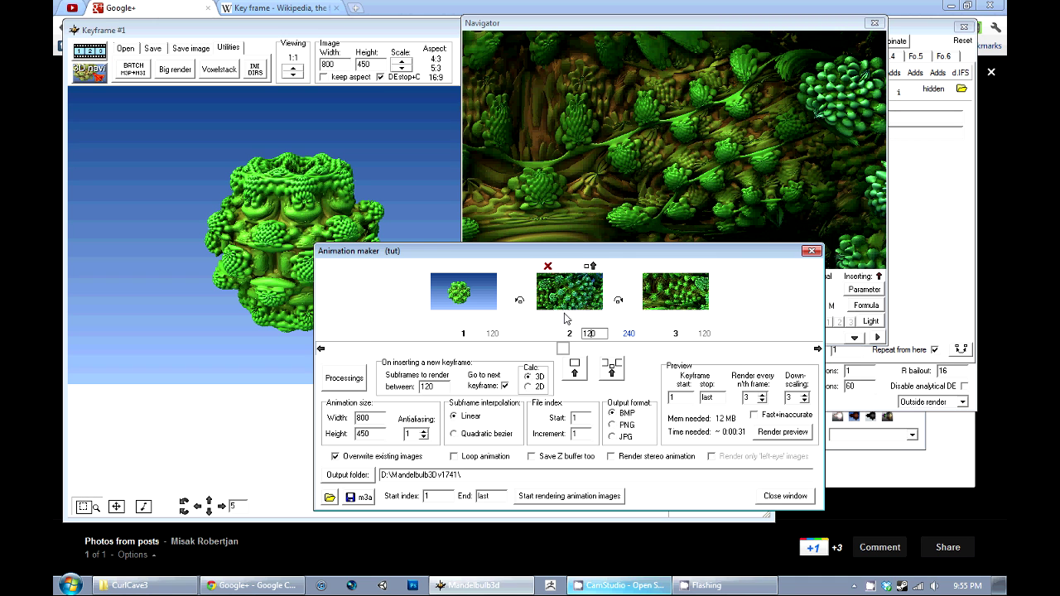
double_click(595, 333)
Render an animation preview with linear interpolation, set its playback to 10 frames per second and close it.
click(779, 433)
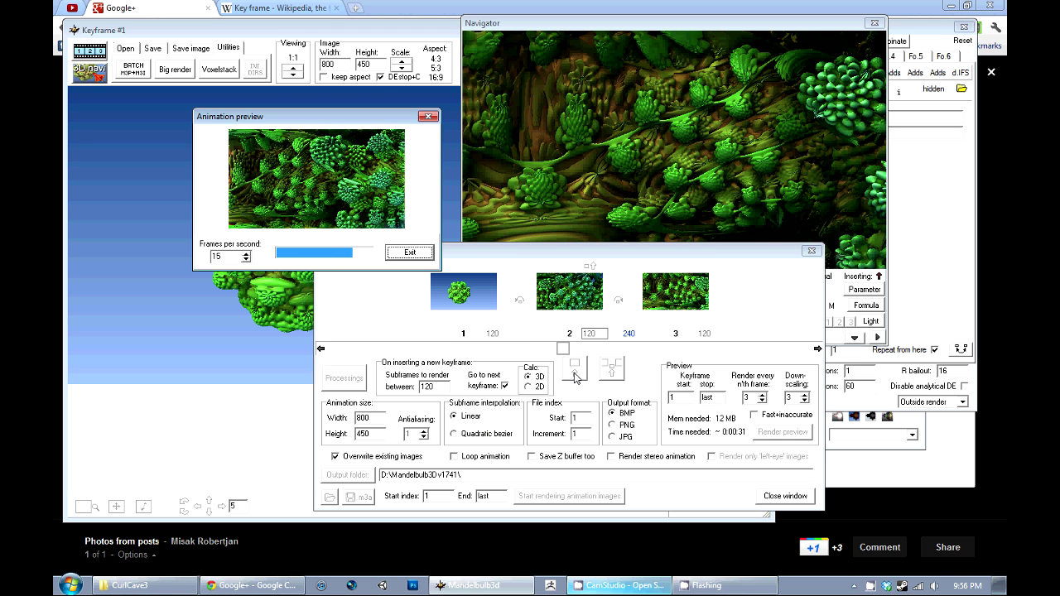
click(246, 260)
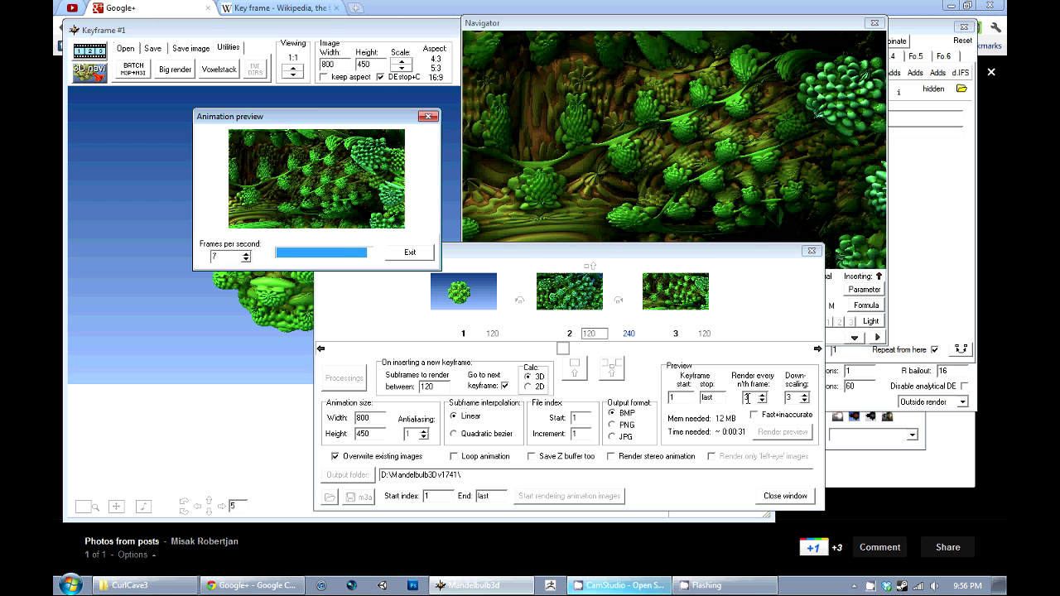
click(246, 254)
click(246, 253)
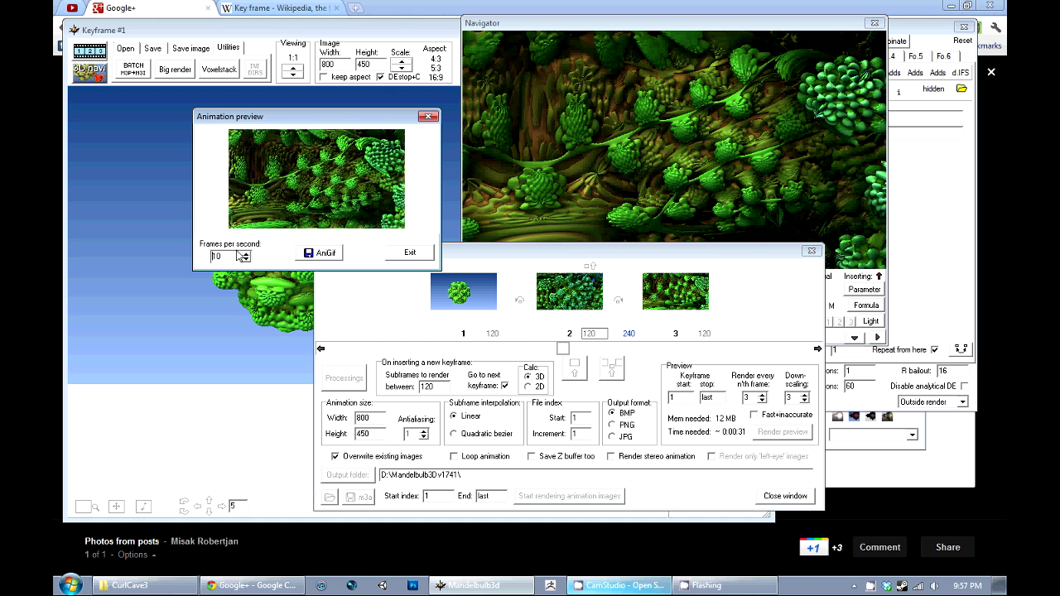
click(421, 252)
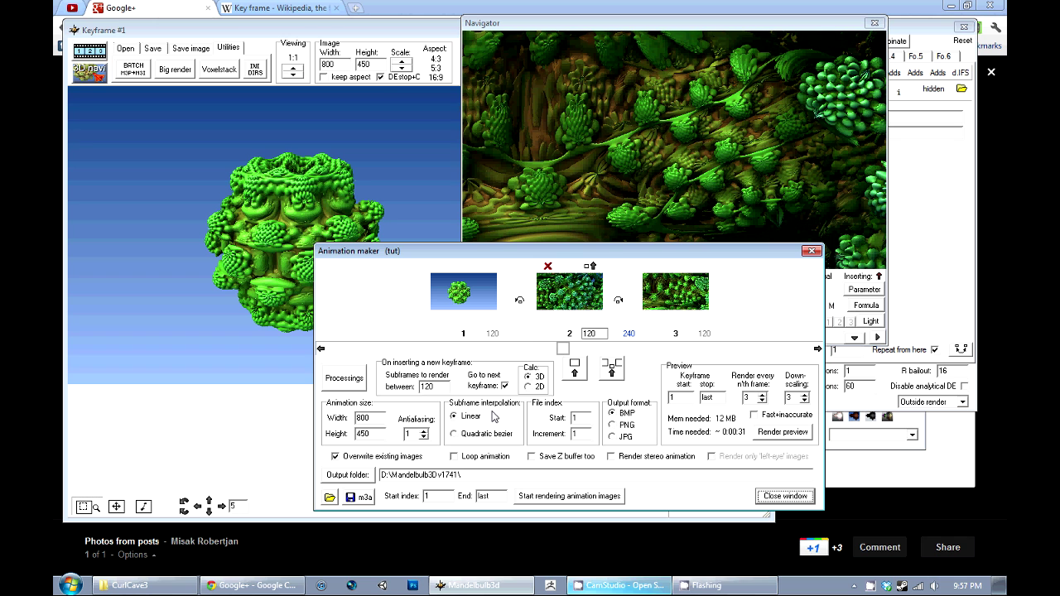
Switch the subframe interpolation to Quadratic bezier, render a new animation preview to watch, and close it.
click(461, 436)
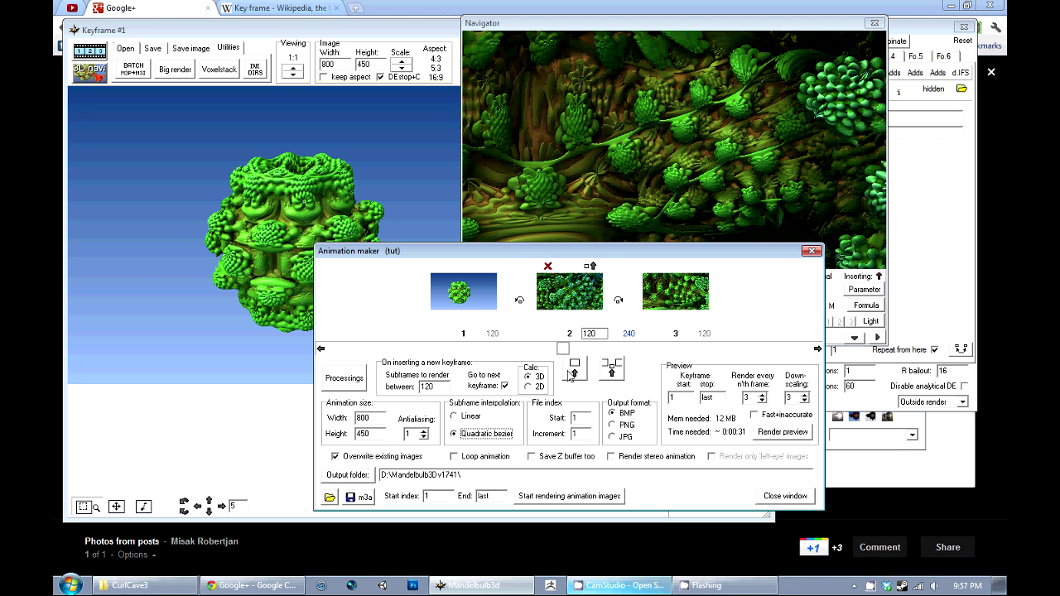
click(800, 433)
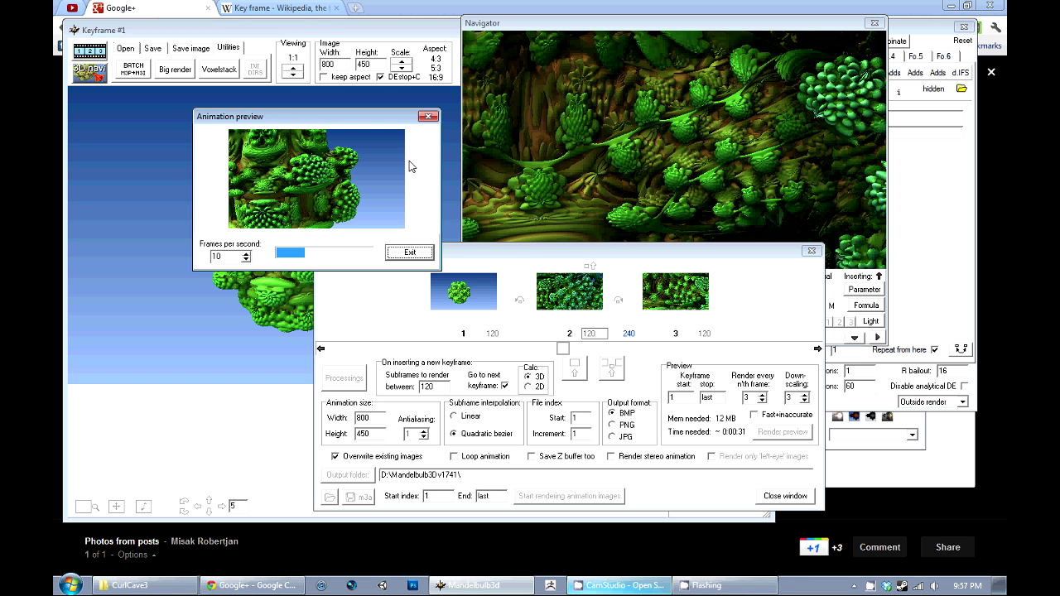
drag(346, 117, 358, 126)
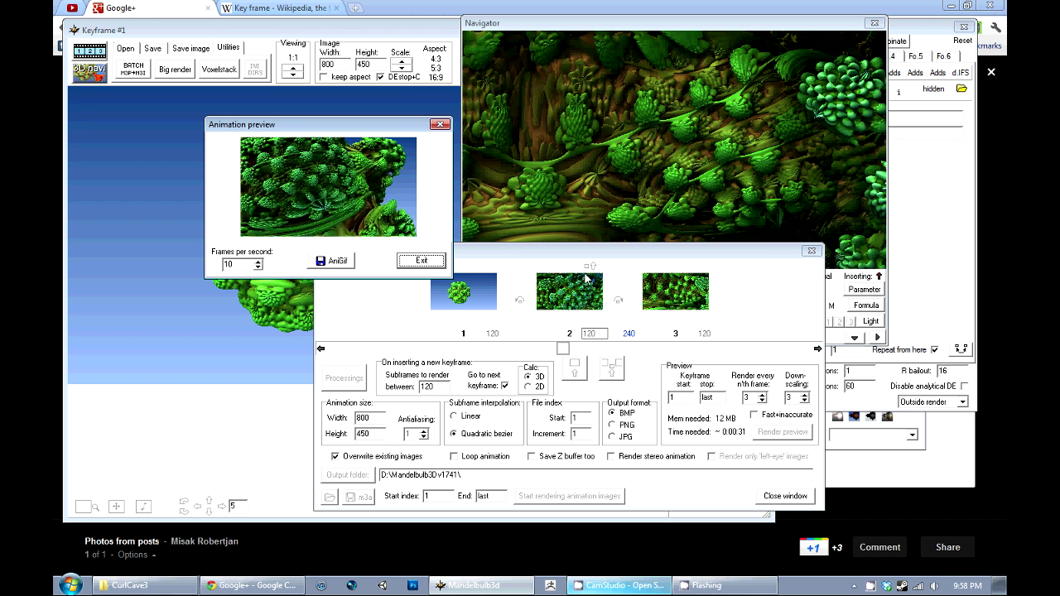
click(422, 260)
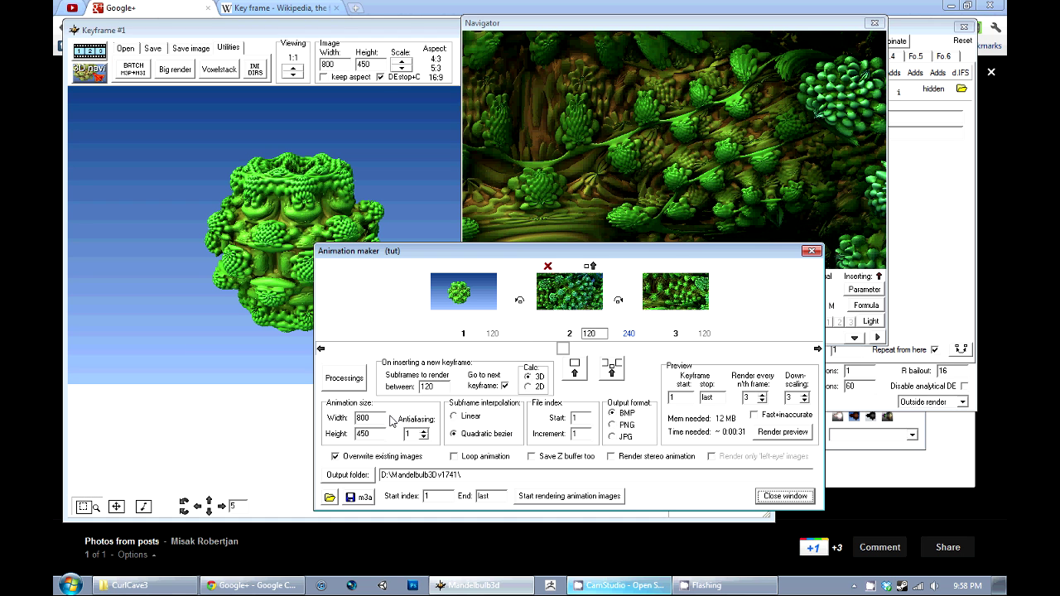
drag(672, 257, 696, 262)
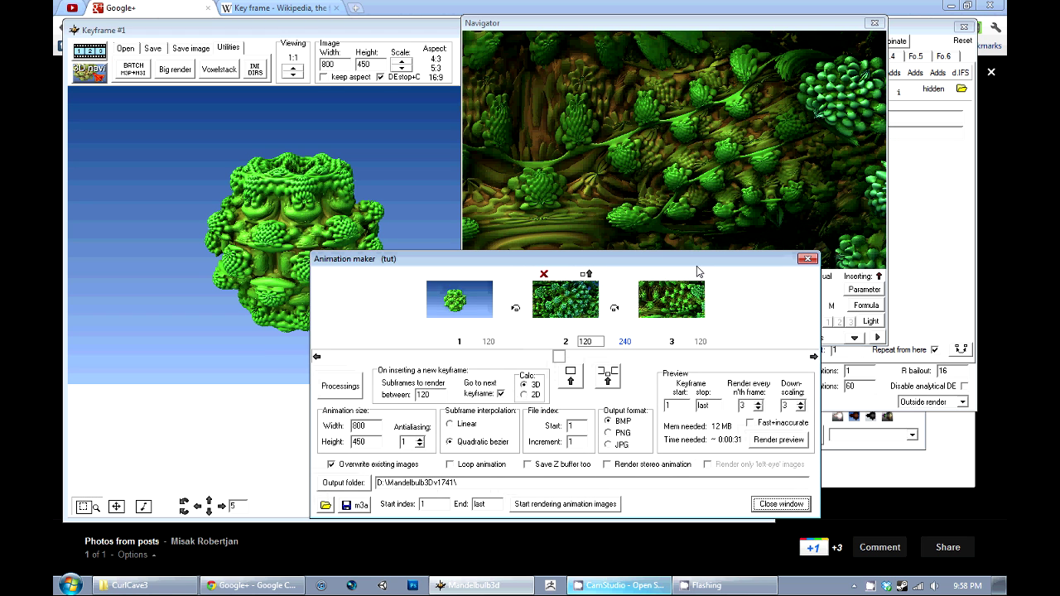
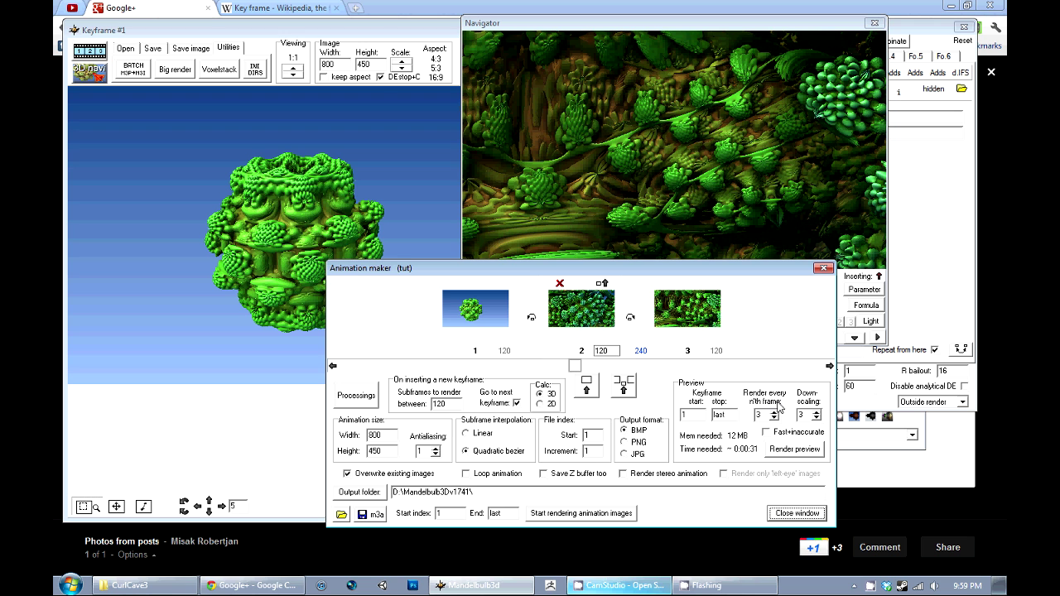
drag(758, 266, 791, 253)
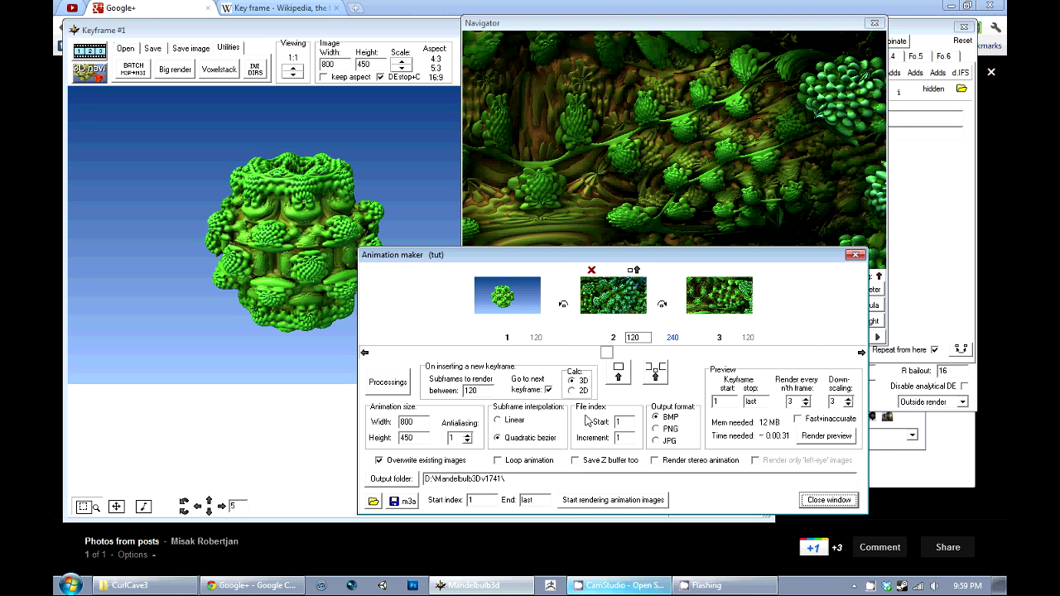
drag(760, 260, 780, 280)
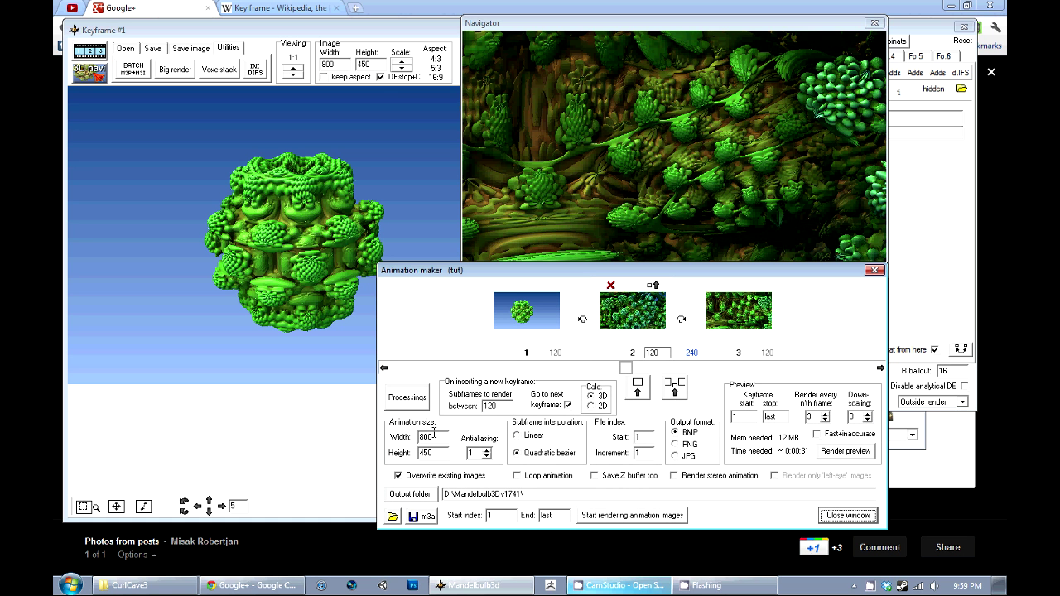
drag(541, 275, 472, 228)
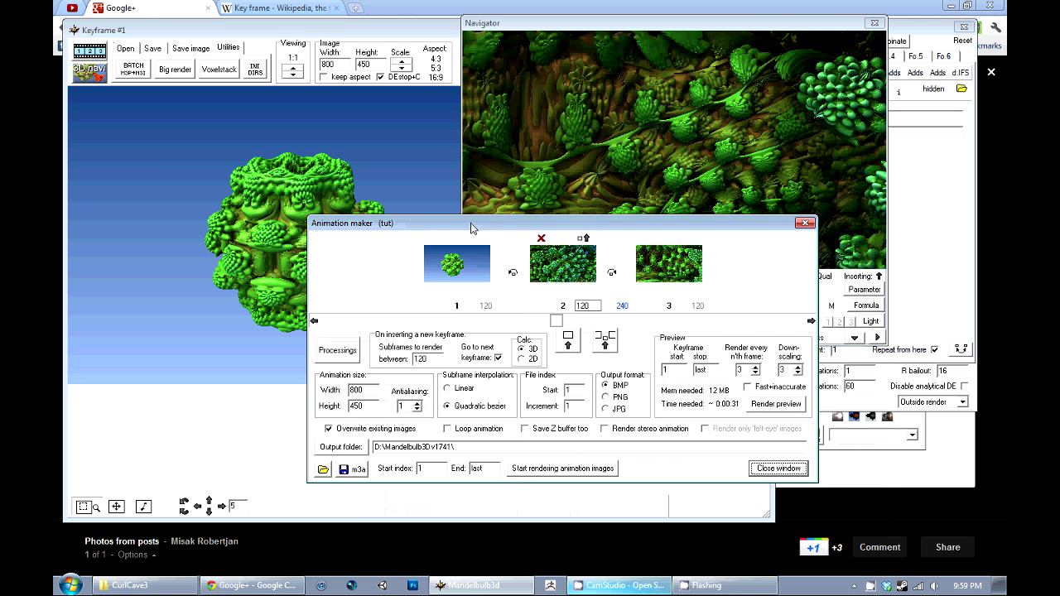
Start choosing the animation's output folder and browse by way of the recent CurlCave3 folder up to the Desktop.
click(352, 447)
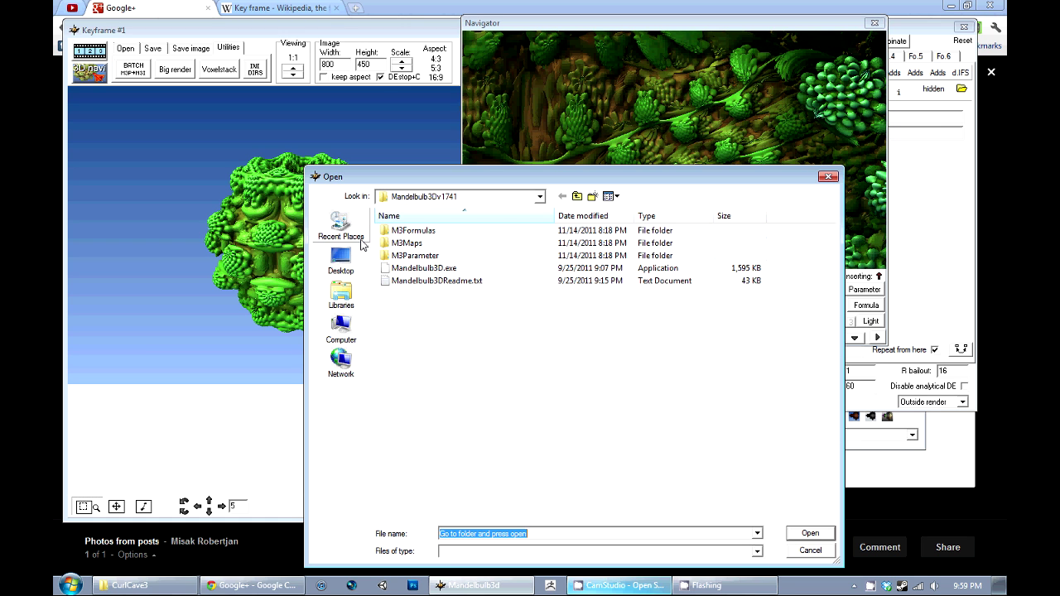
click(342, 226)
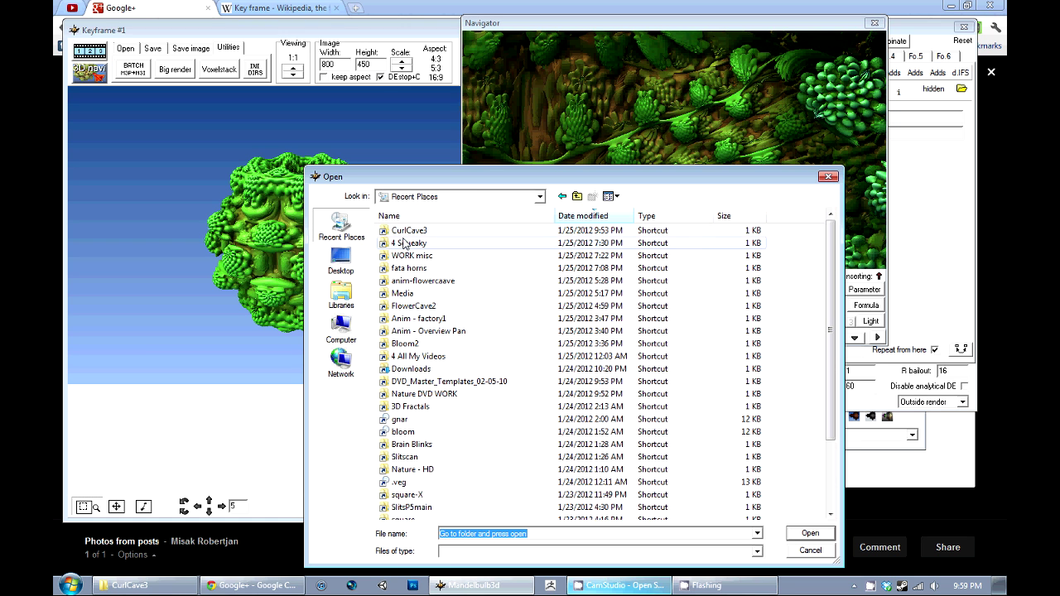
double_click(409, 231)
click(579, 197)
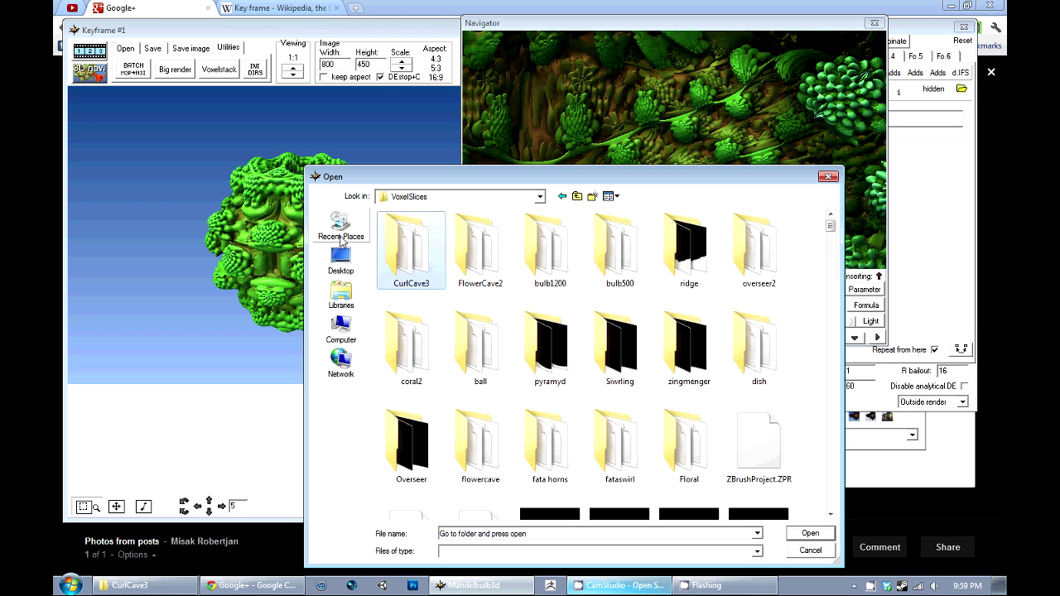
click(579, 196)
Create a folder named tutorial on the Desktop and set it as the animation's output folder.
click(594, 197)
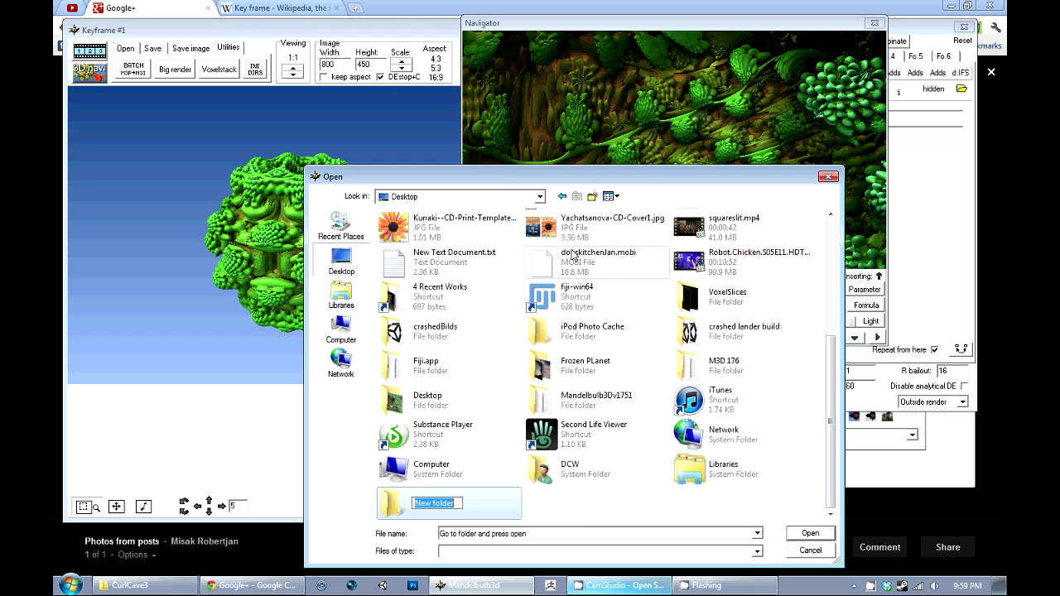
text(tutorial)
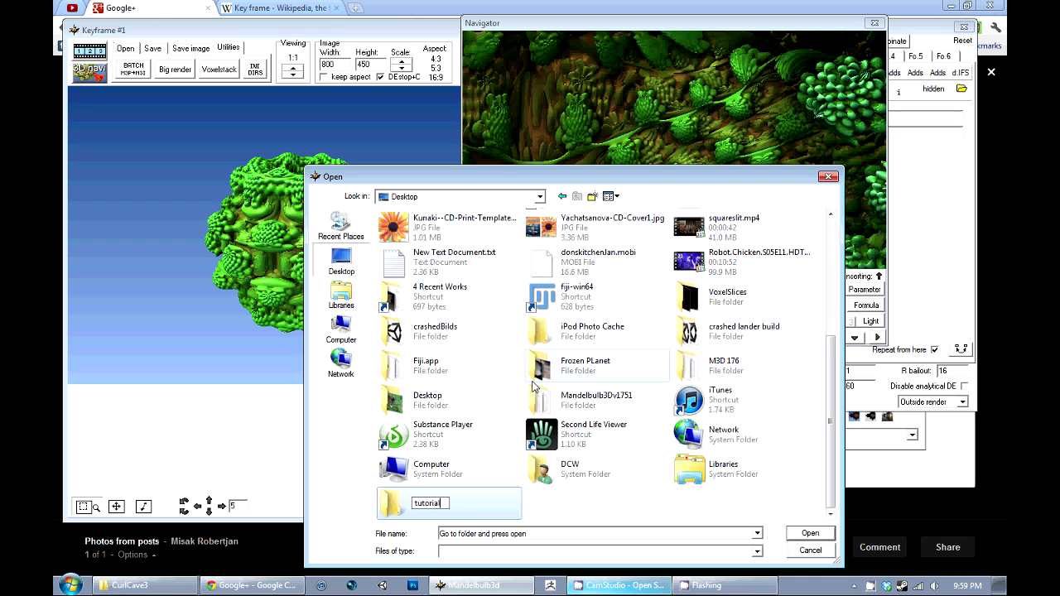
key(Return)
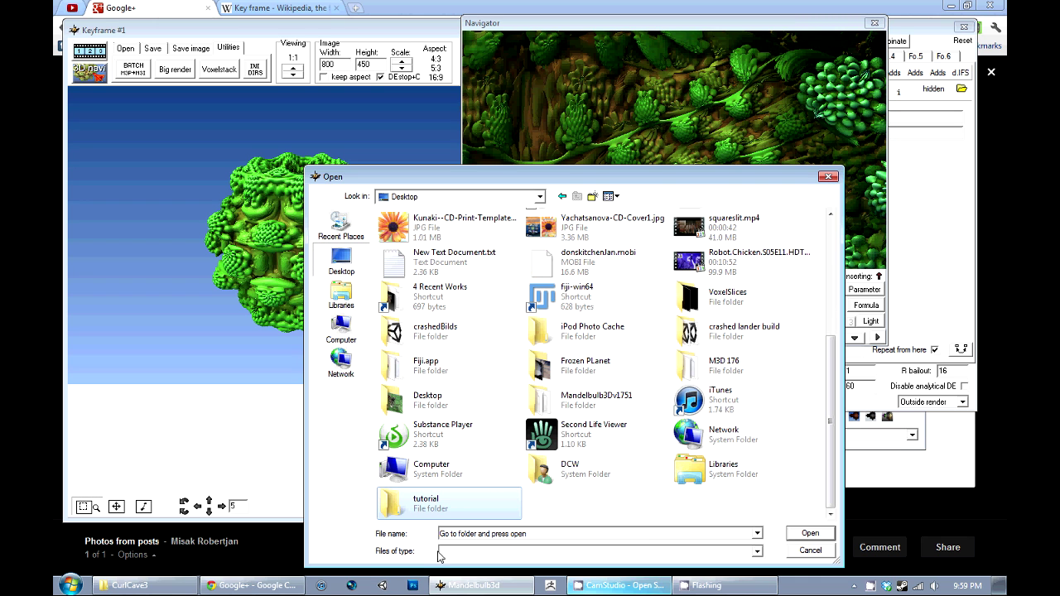
double_click(395, 501)
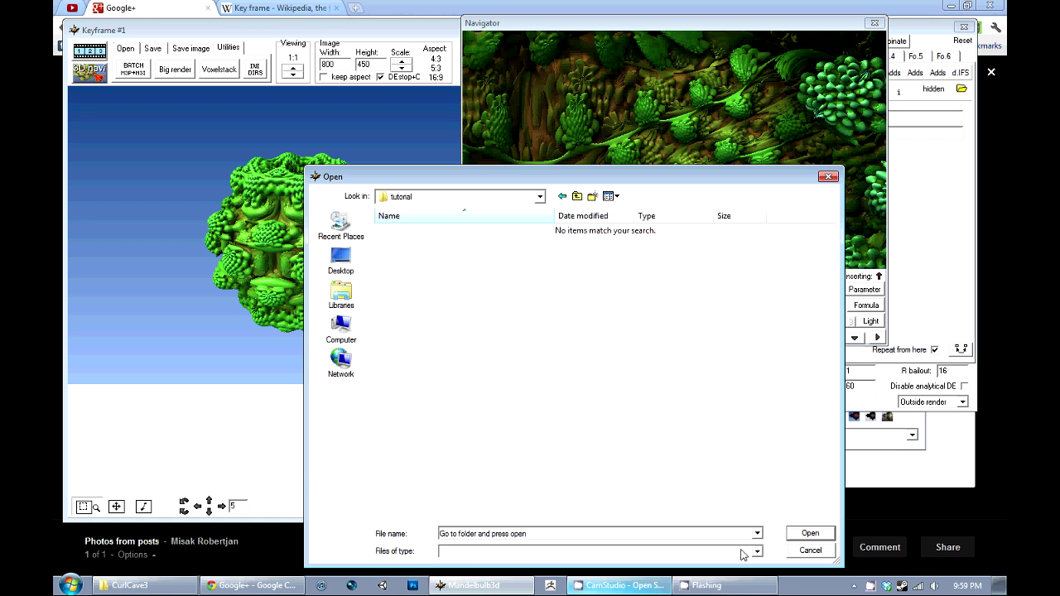
click(820, 534)
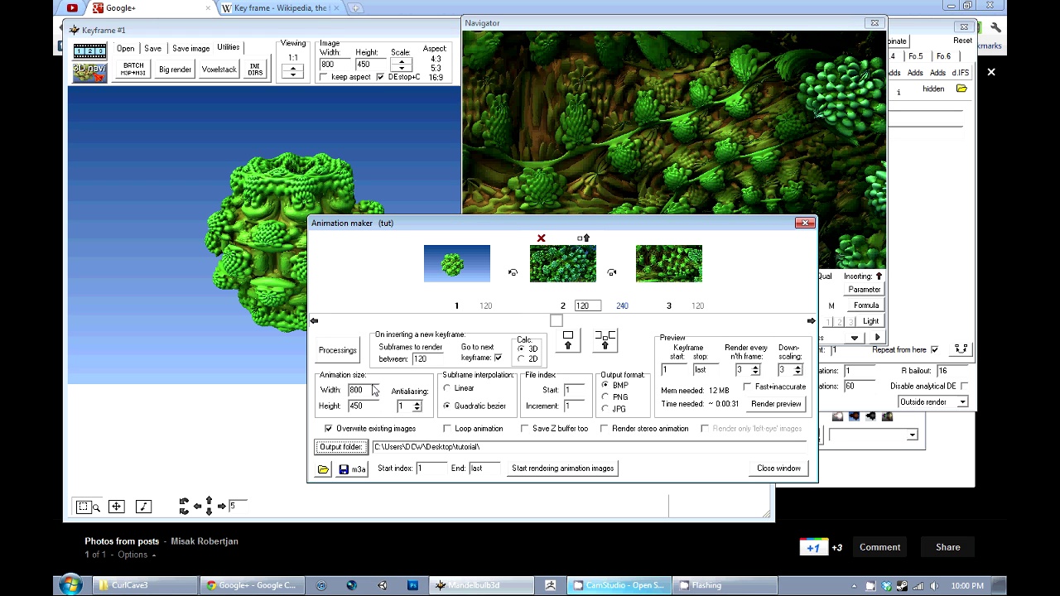
Bring the Animation maker back in front of the main window and set the animation size to 1600 by 900.
click(329, 31)
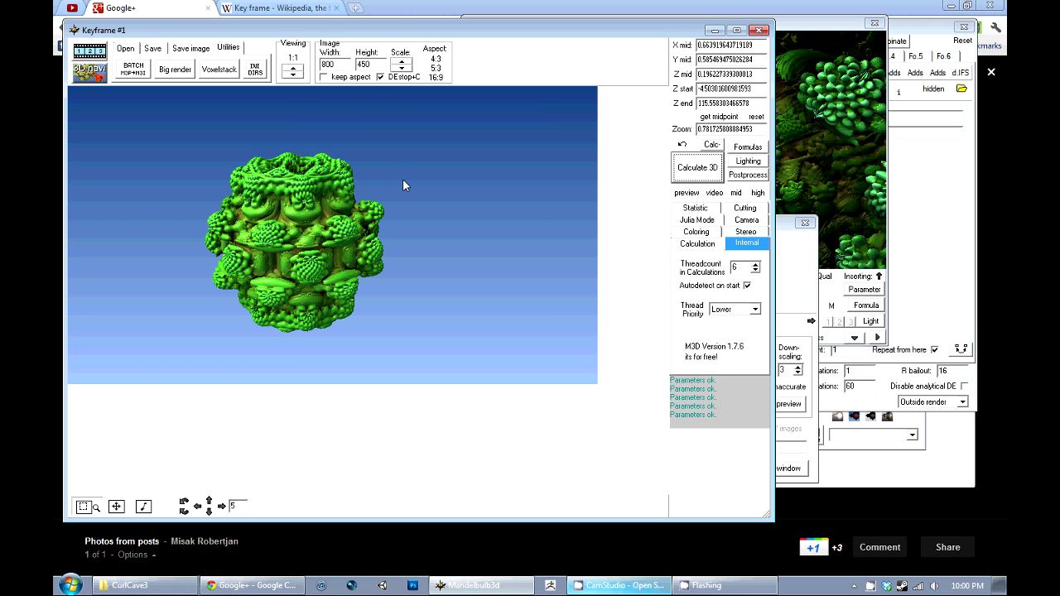
click(102, 54)
double_click(367, 390)
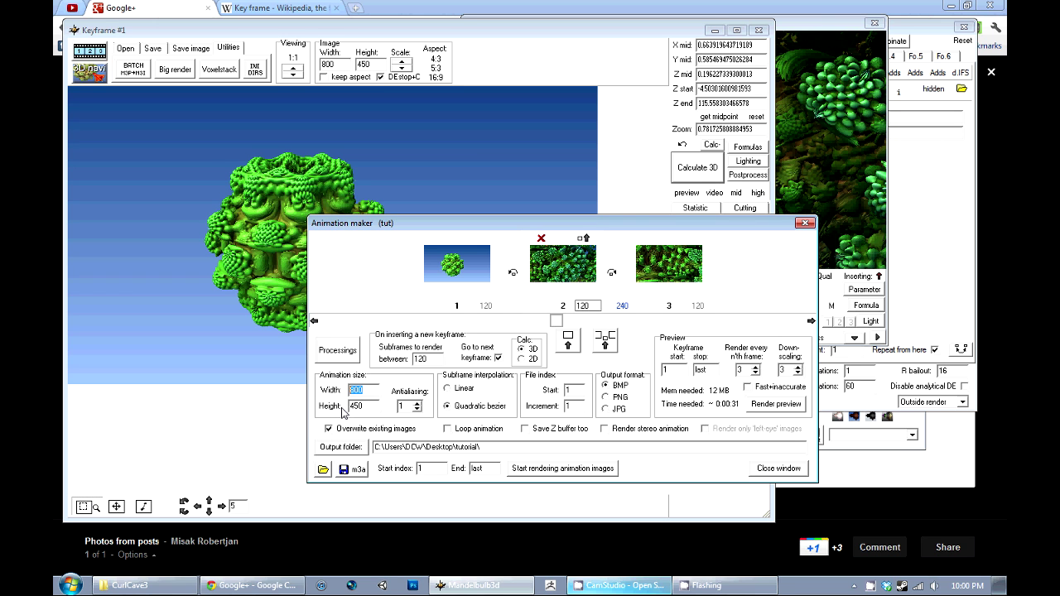
text(1600)
key(Tab)
text(900)
Set the animation size to 800 by 450.
key(shift+Tab)
text(850)
key(BackSpace)
key(BackSpace)
text(00)
key(Tab)
text(450)
Move the Animation maker aside and view the main image at 1:2 and 1:3 scale, returning it to 1:1.
click(568, 30)
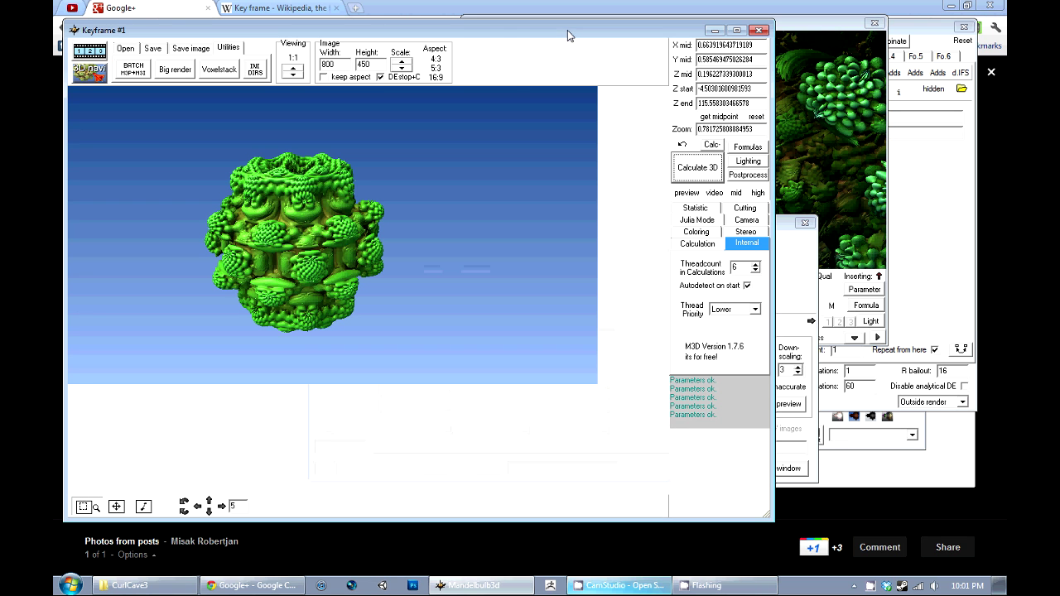
drag(788, 227, 915, 236)
click(584, 31)
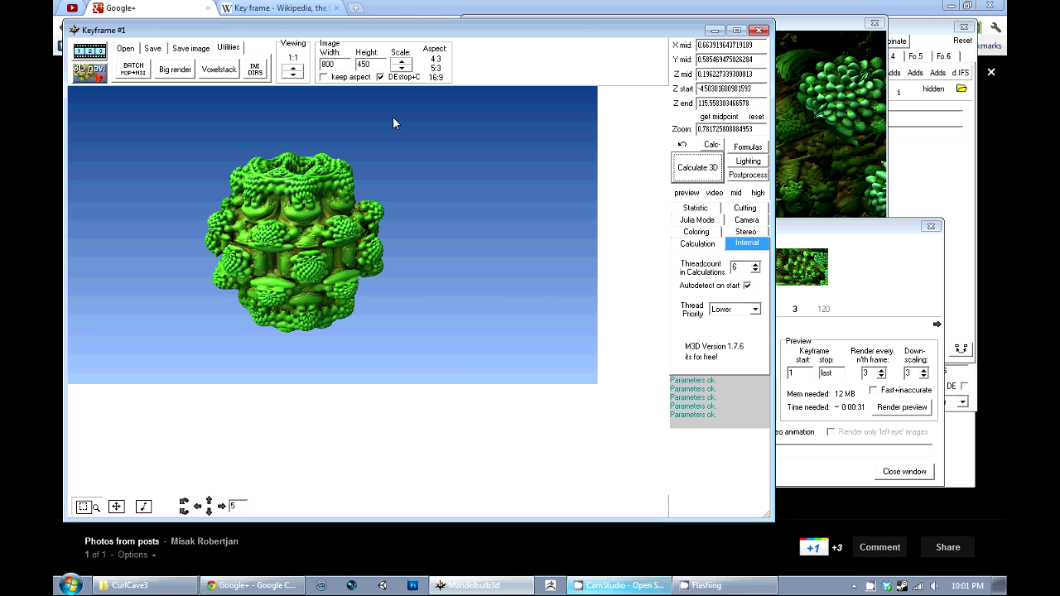
click(299, 75)
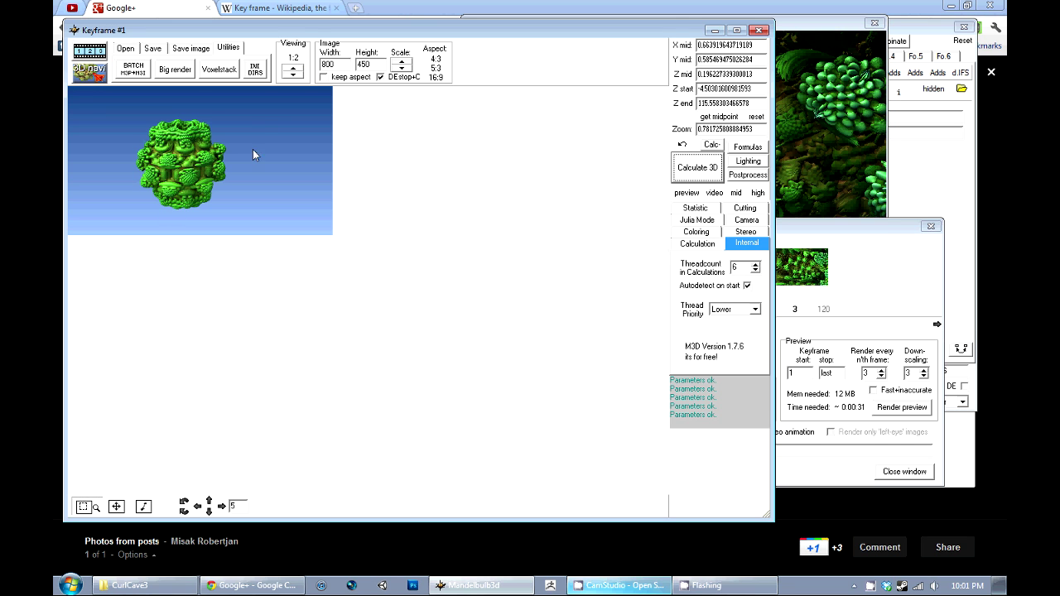
click(293, 75)
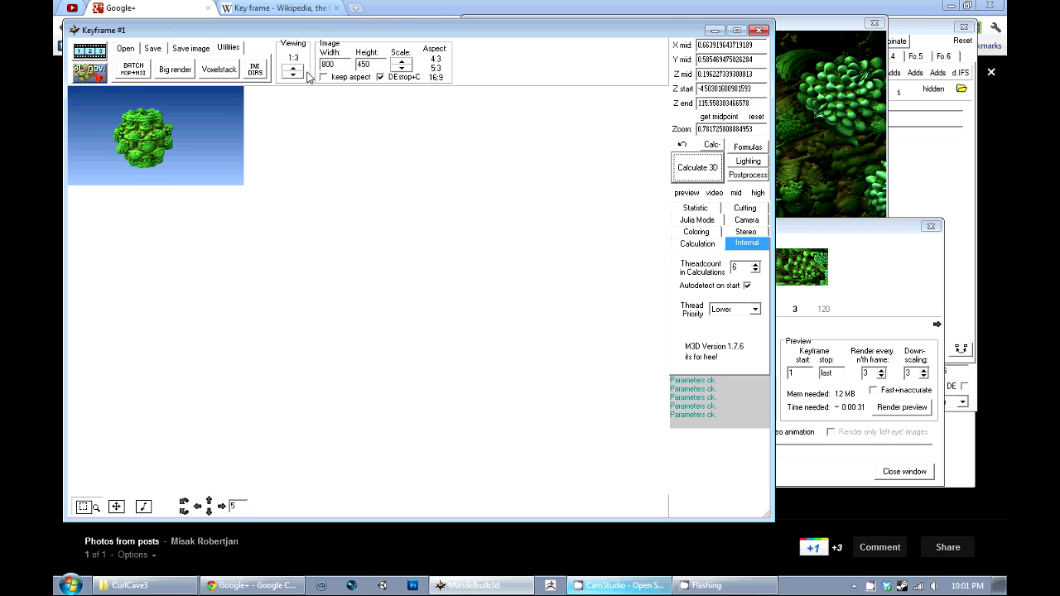
click(296, 67)
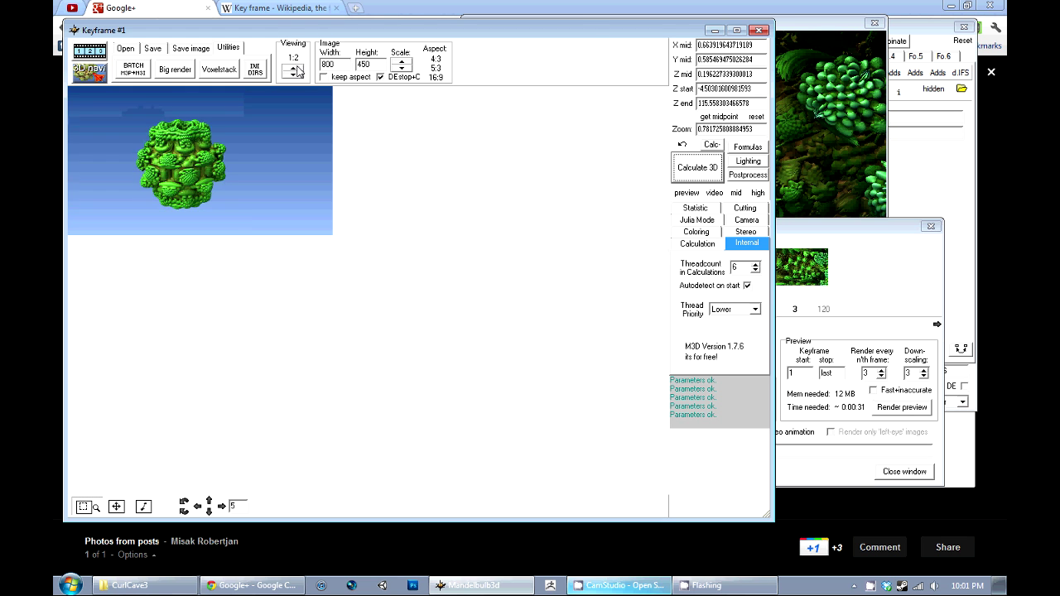
click(296, 67)
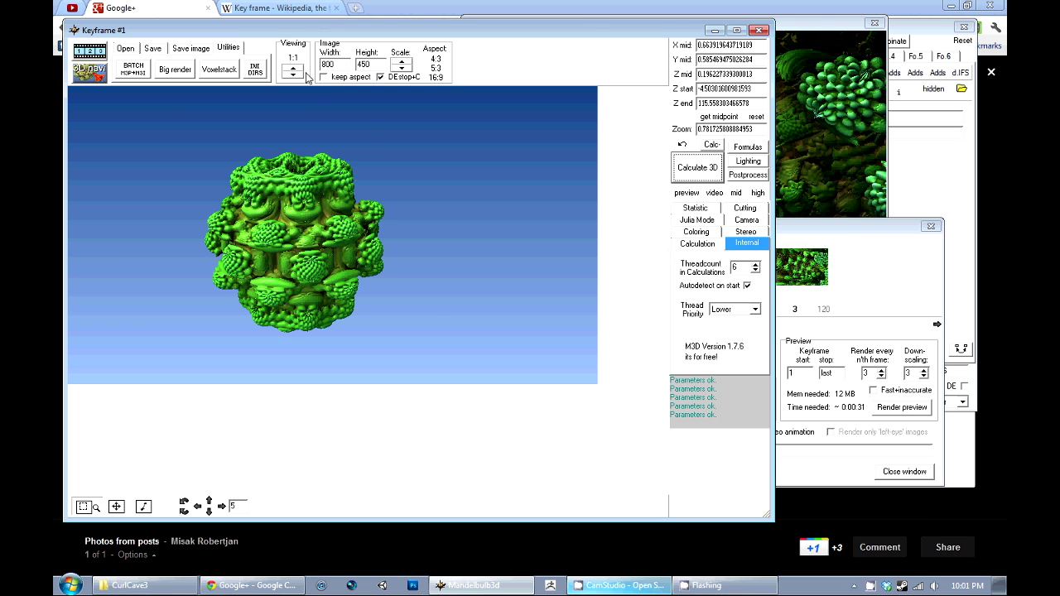
Bring the Animation maker forward, set antialiasing to 1 and output format to JPG, and enable loop animation.
click(848, 241)
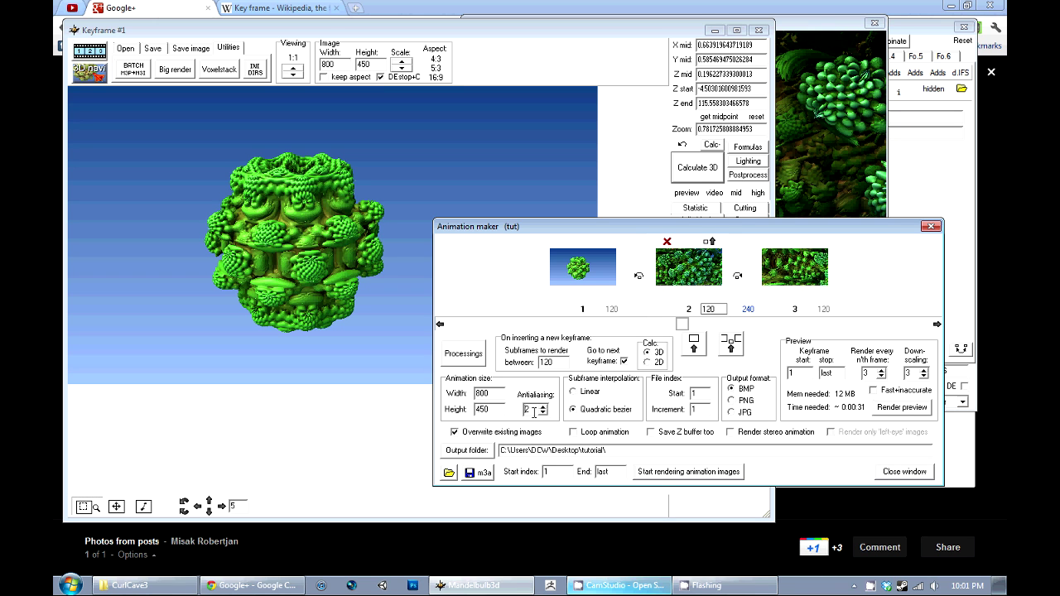
click(543, 413)
click(573, 433)
Step through the three keyframes to examine their order in the looping animation, returning to keyframe 2.
click(937, 324)
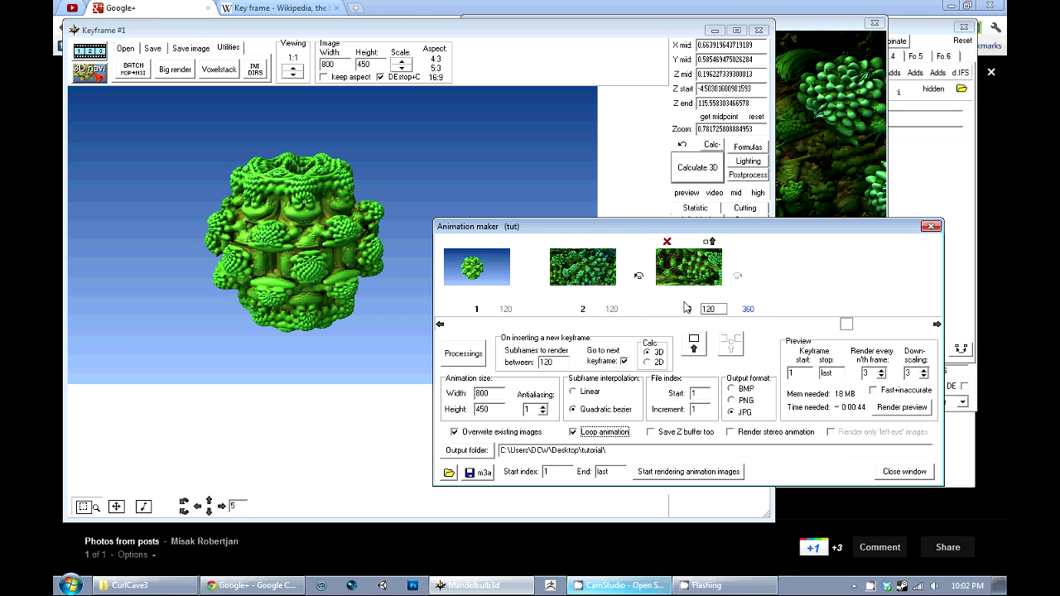
click(440, 324)
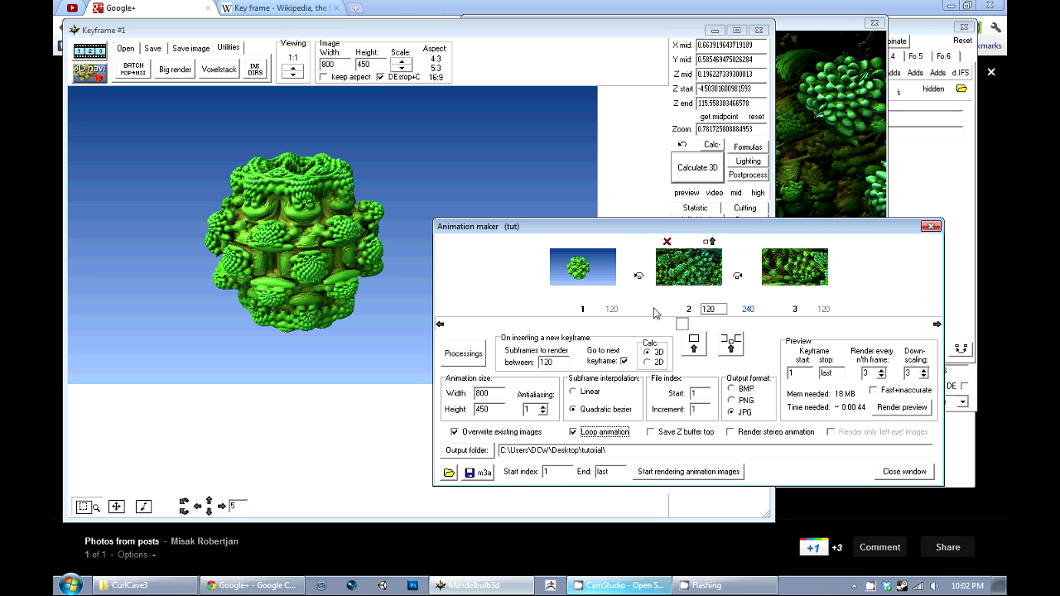
click(441, 325)
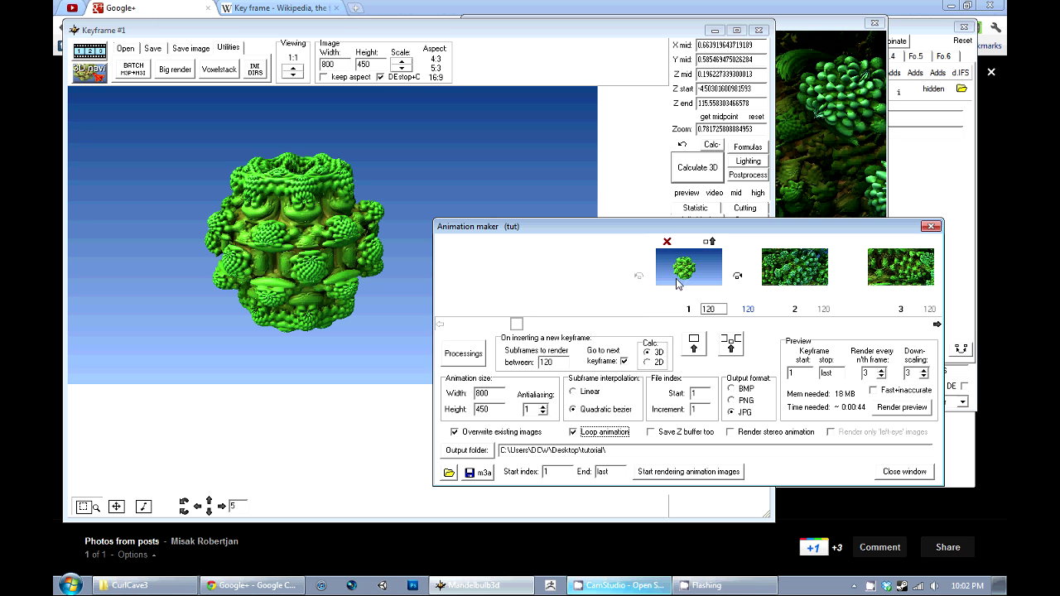
click(938, 326)
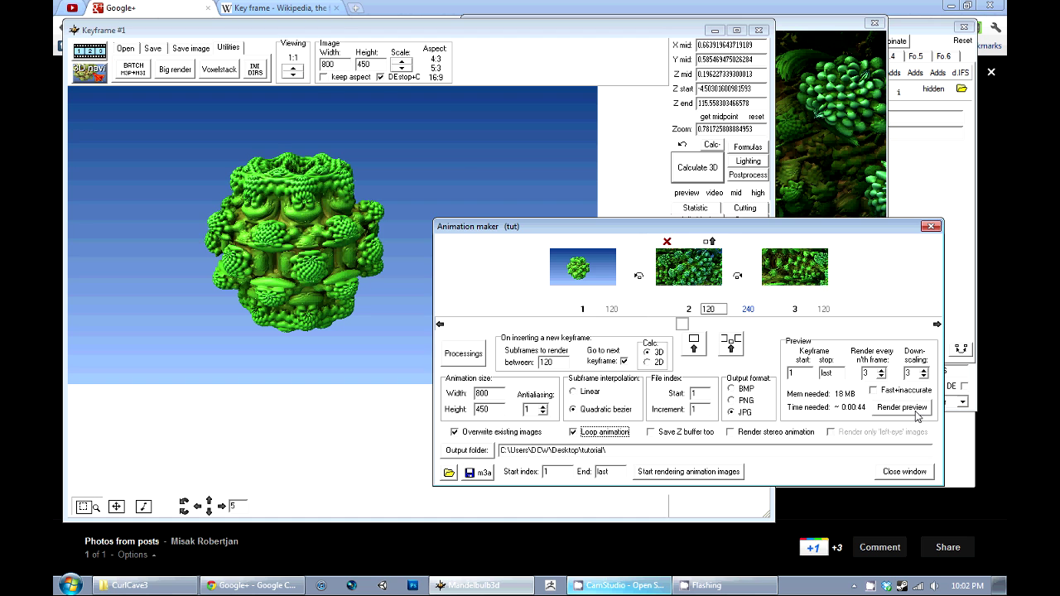
Render a preview of the looping animation and reposition the Animation maker over the main window.
click(903, 407)
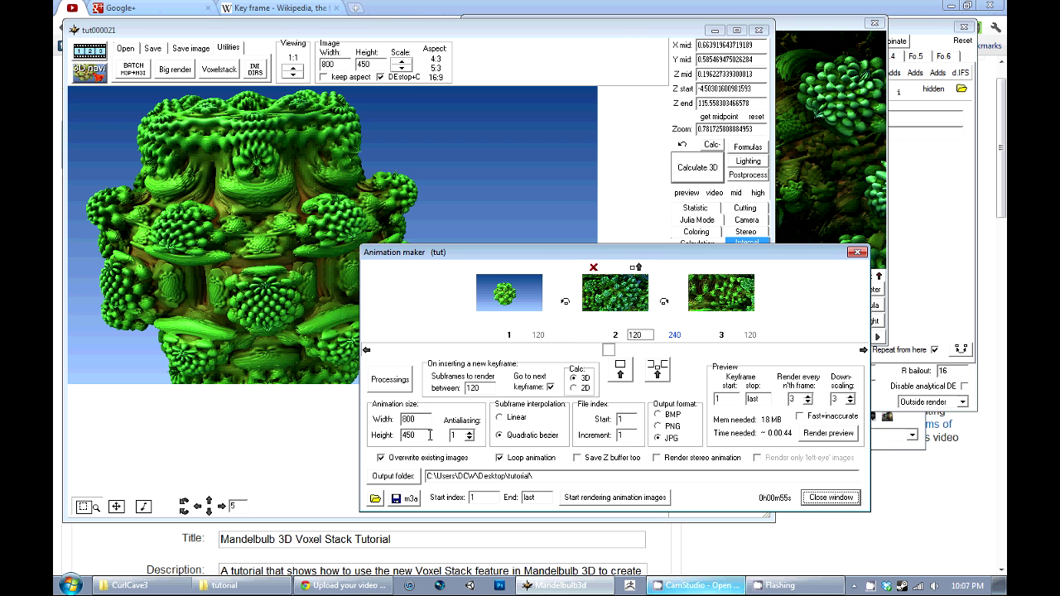
drag(550, 254, 611, 233)
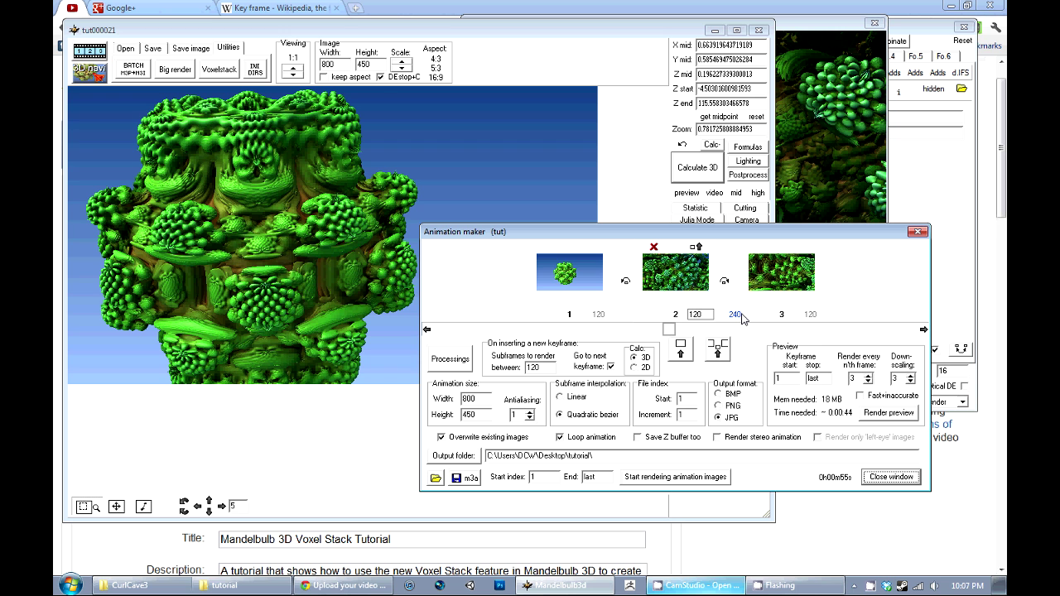
drag(747, 234, 786, 267)
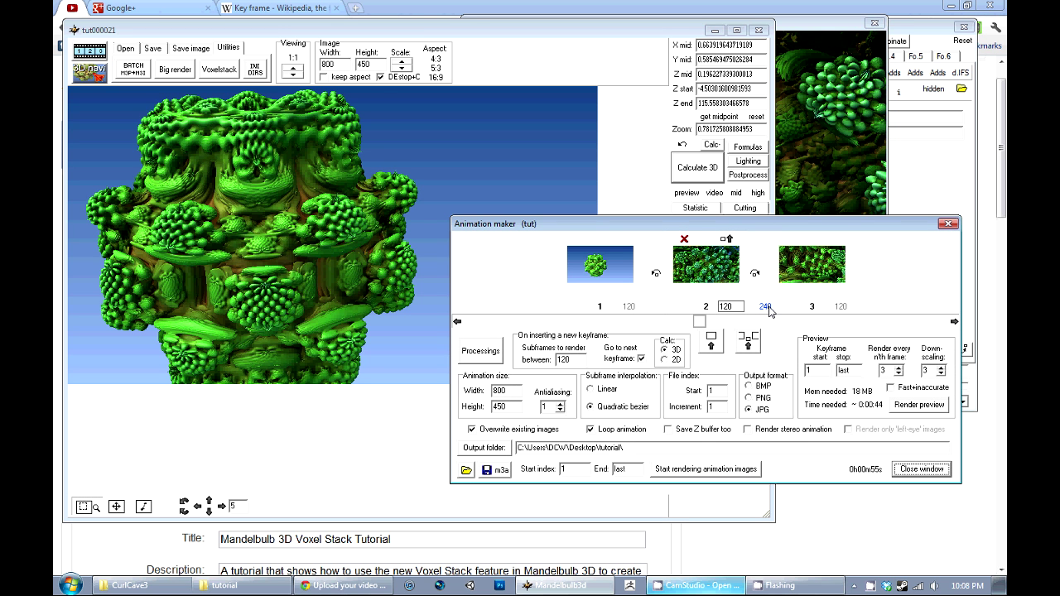
Save the animation over the existing tut.m3a in CurlCave3 and start rendering the animation images.
click(487, 471)
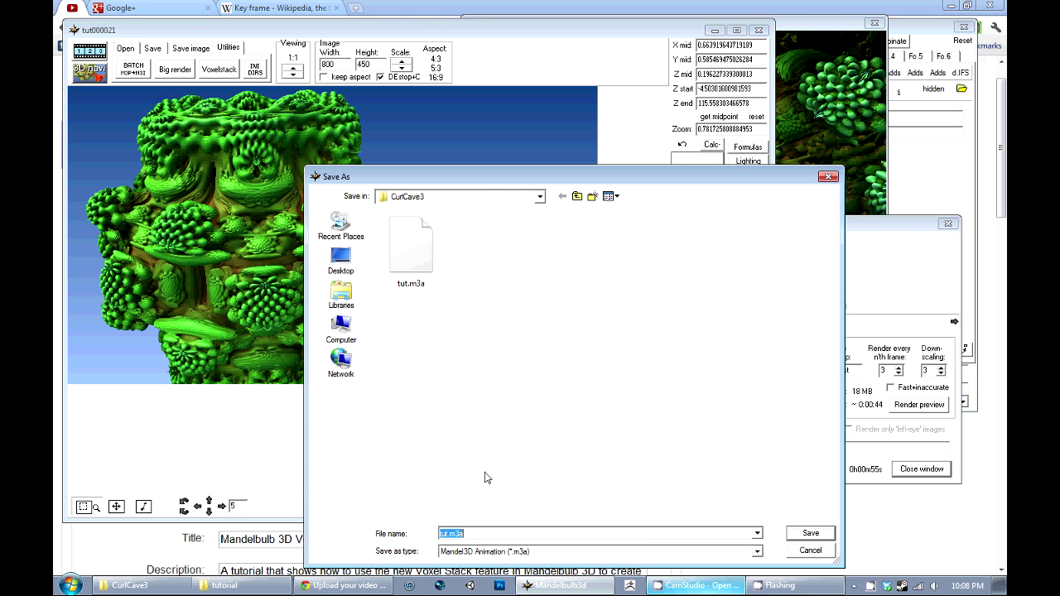
click(422, 256)
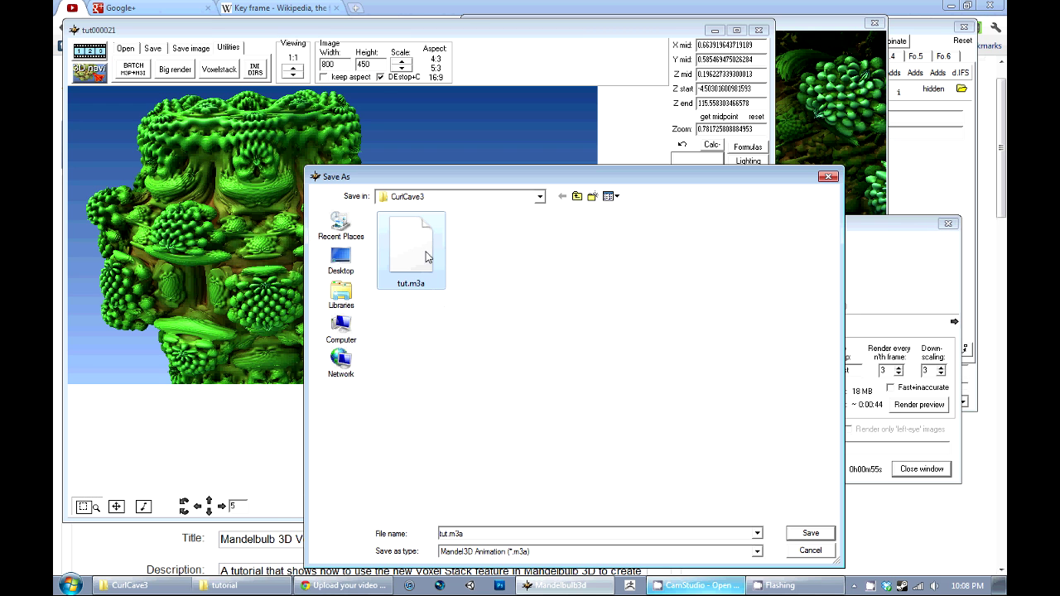
double_click(426, 257)
click(583, 298)
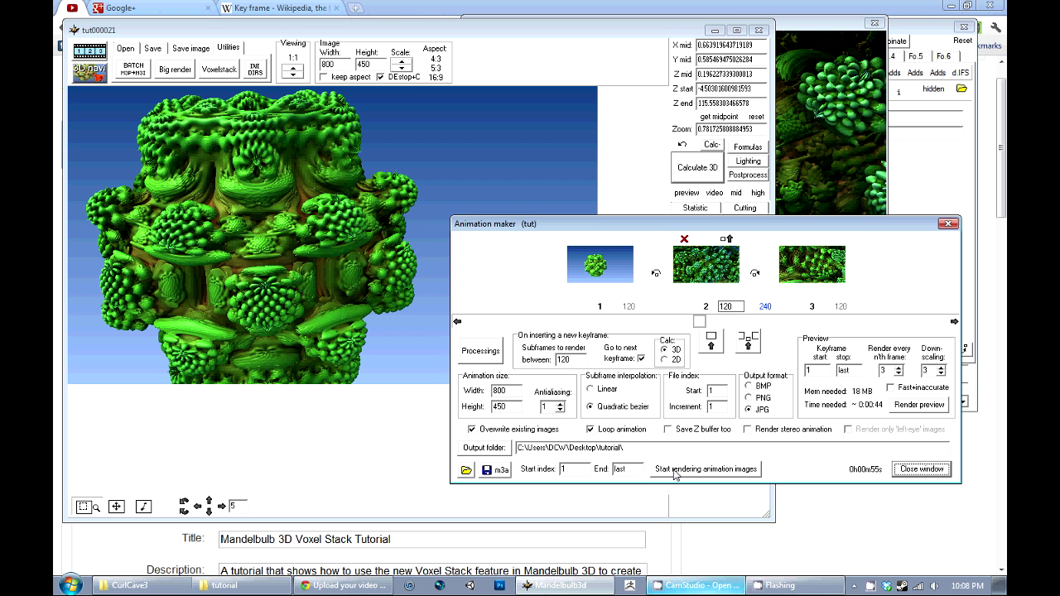
click(693, 475)
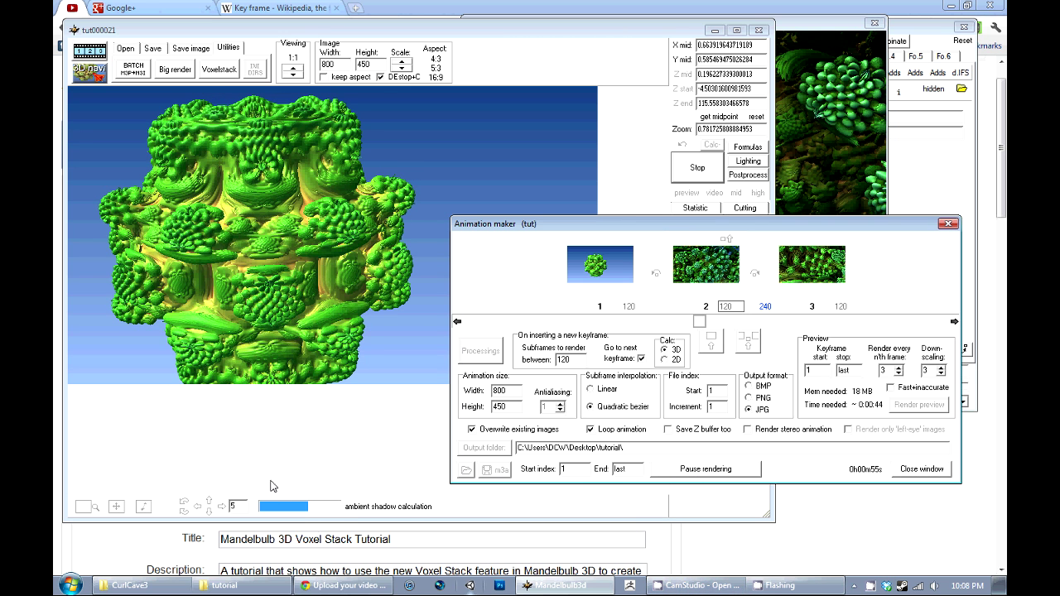
Open the tutorial output folder and delete the old frames tut000006.jpg to tut000021.jpg.
click(224, 585)
scroll(513, 308, down, 2)
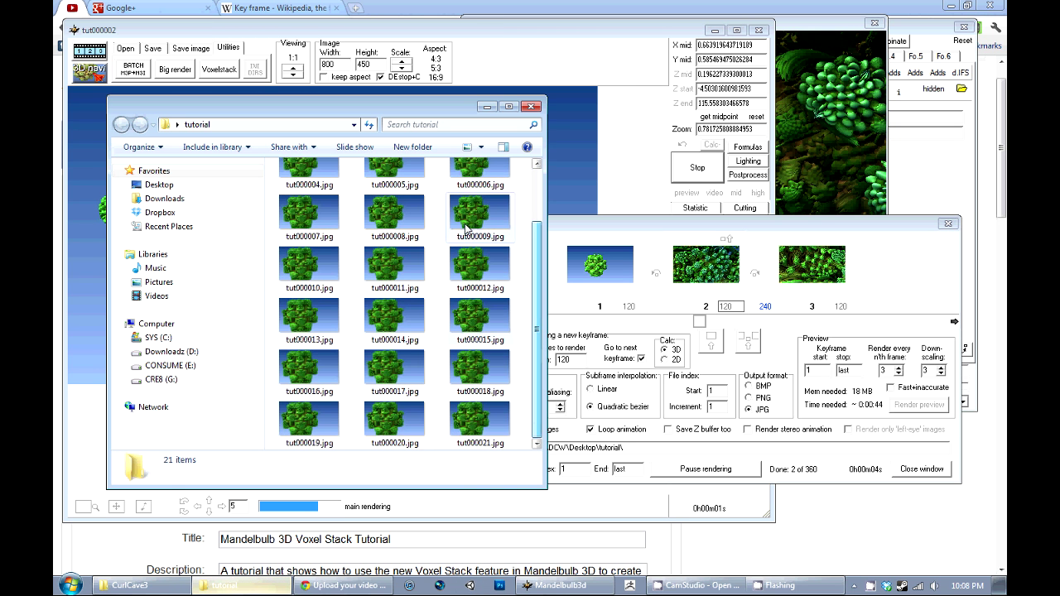
click(469, 187)
scroll(506, 348, down, 1)
shift+click(497, 431)
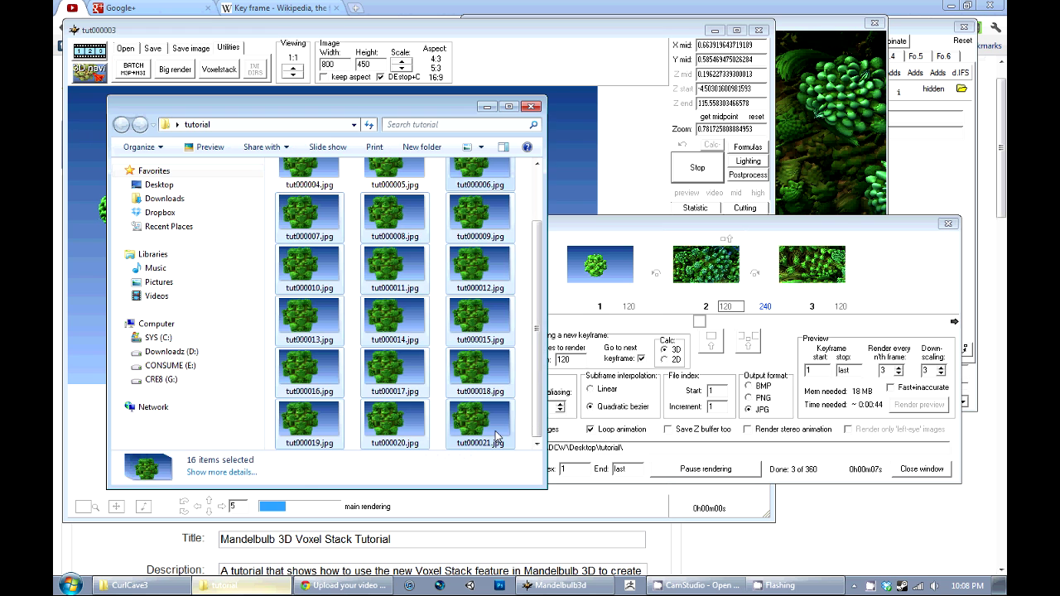
key(Delete)
click(582, 304)
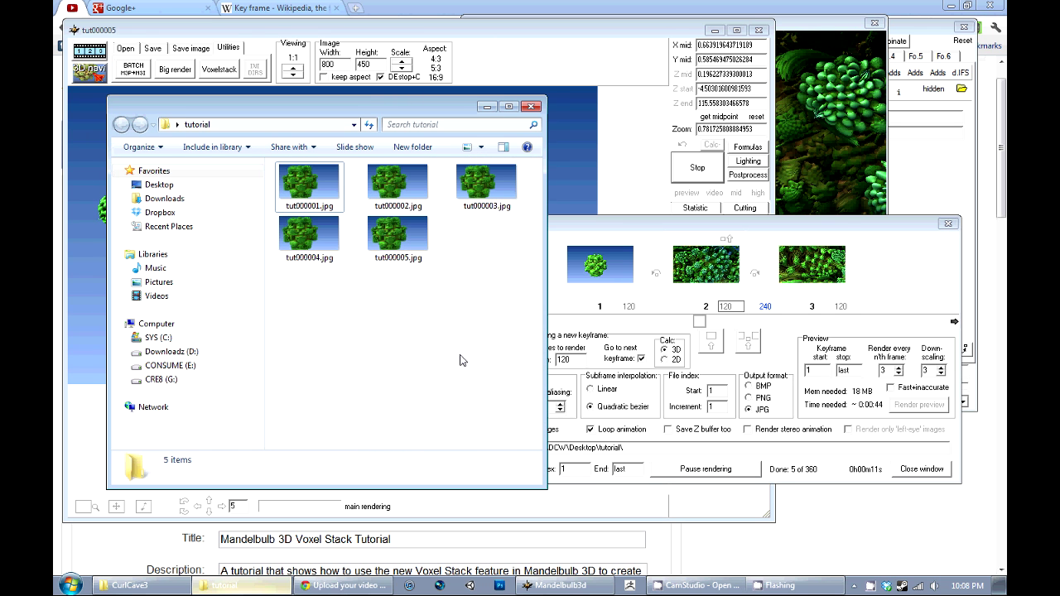
Move the tutorial folder window aside, then bring the Animation maker forward and shift it over the main window.
drag(486, 108, 600, 181)
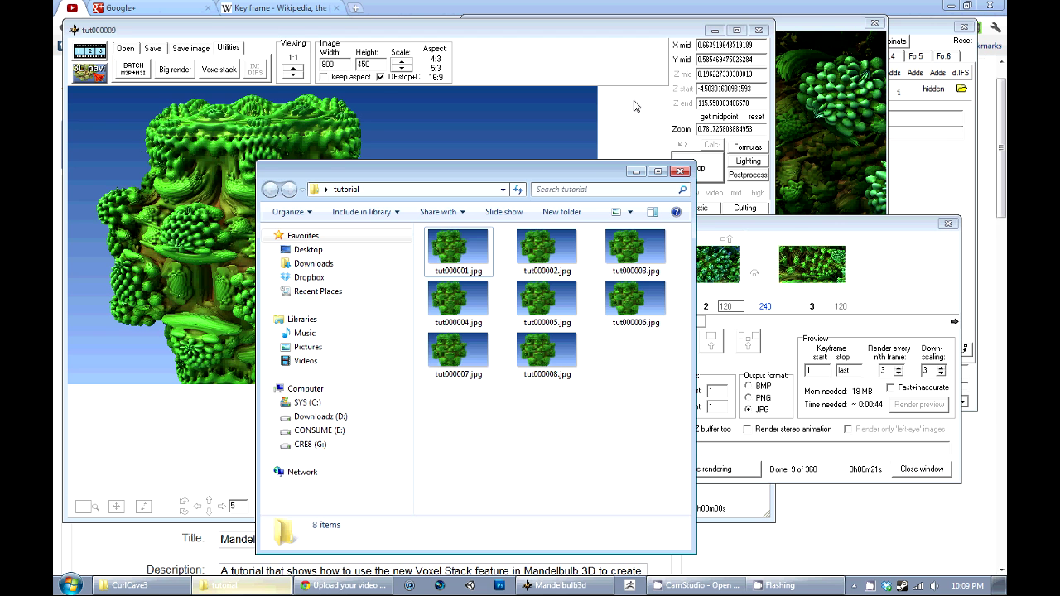
click(789, 229)
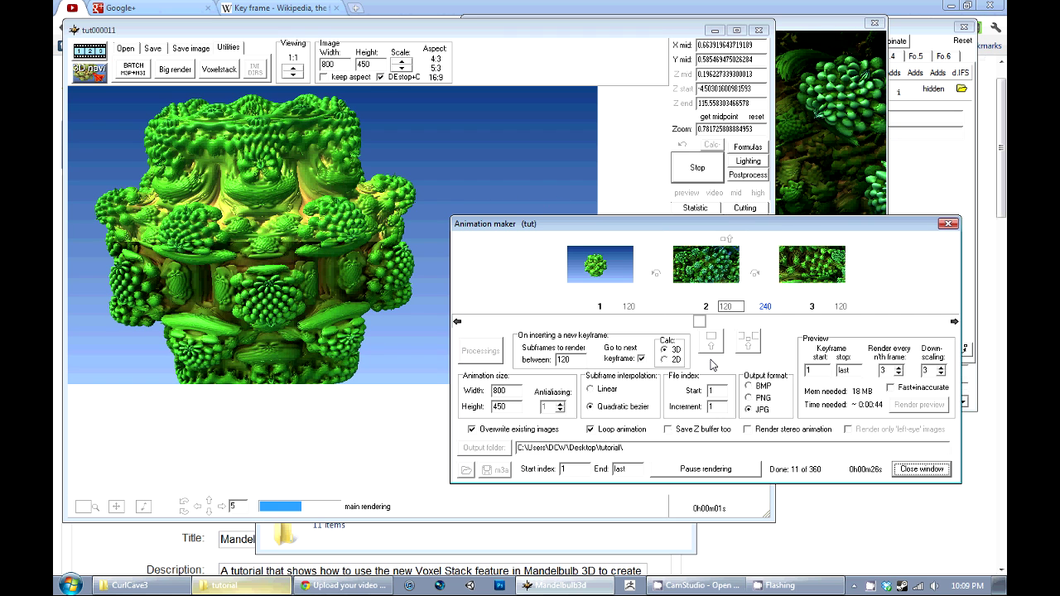
drag(736, 222, 655, 221)
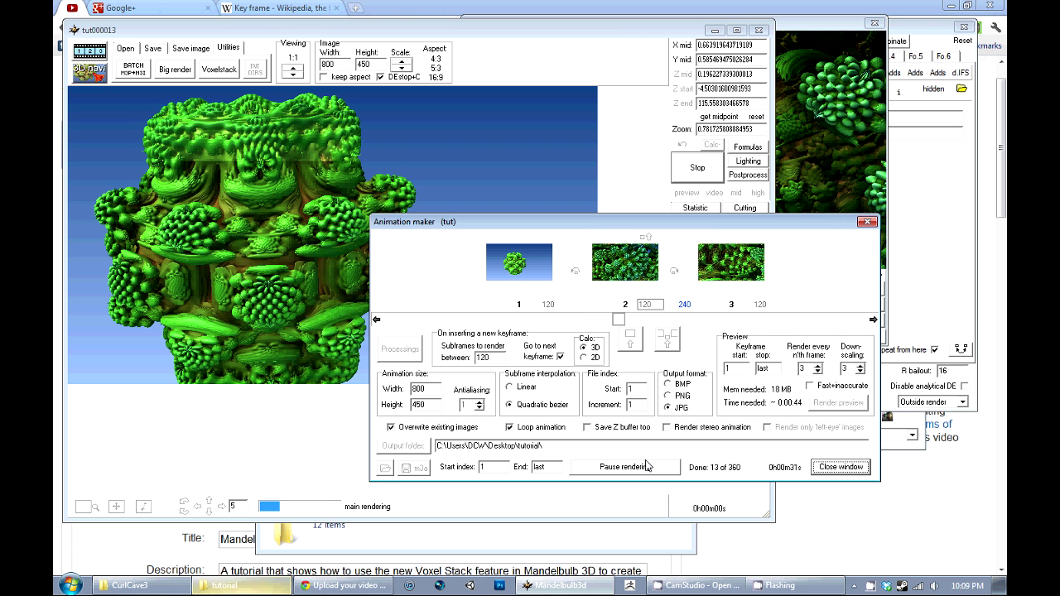
mouse_move(630, 228)
mouse_down()
mouse_move(626, 193)
mouse_move(626, 225)
mouse_up()
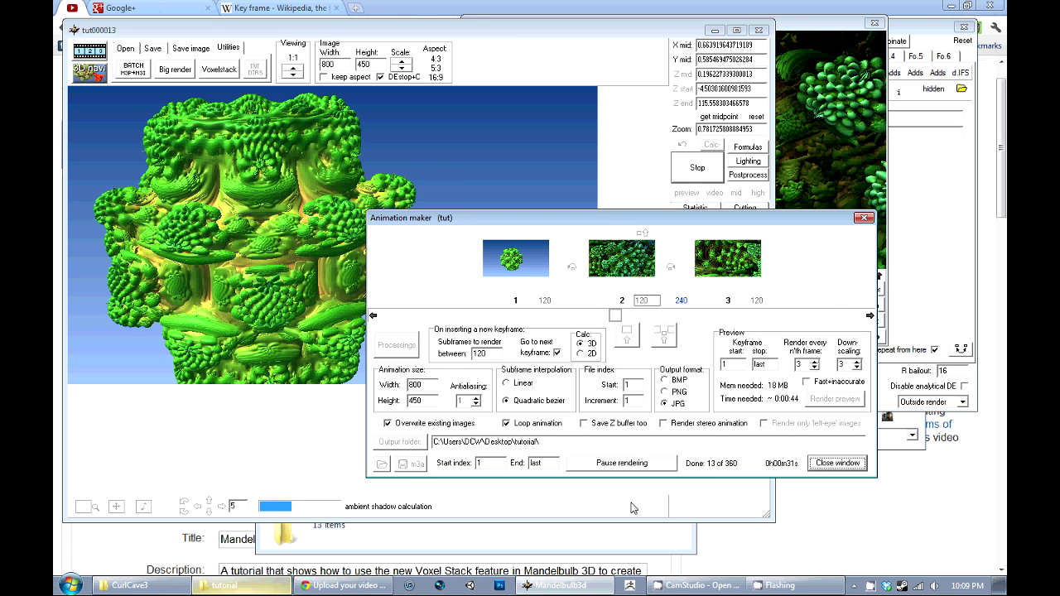
Pause and resume the animation rendering, then pause it again and stop the calculation.
click(613, 464)
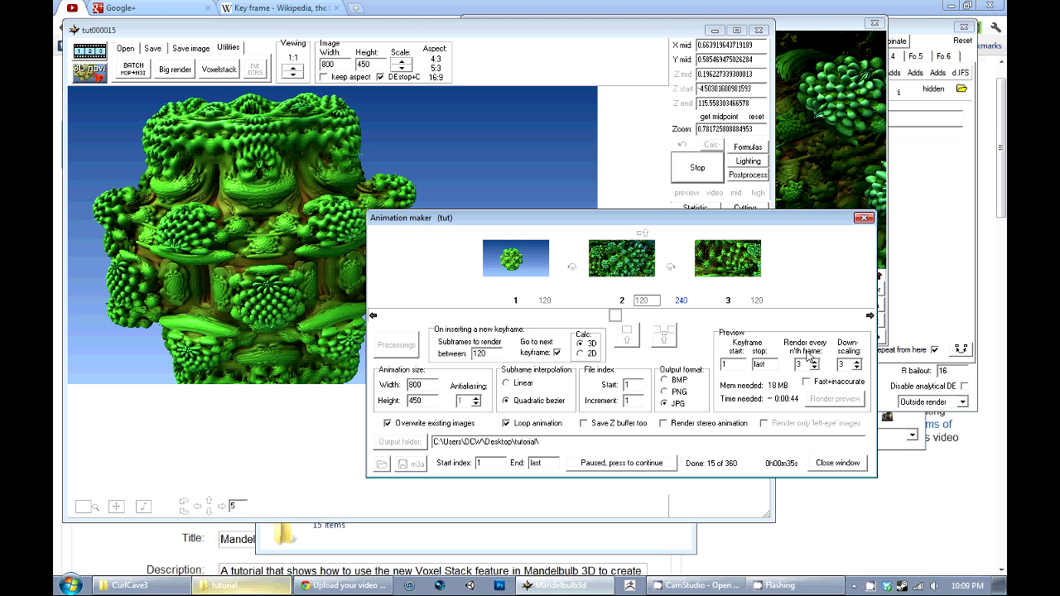
click(616, 465)
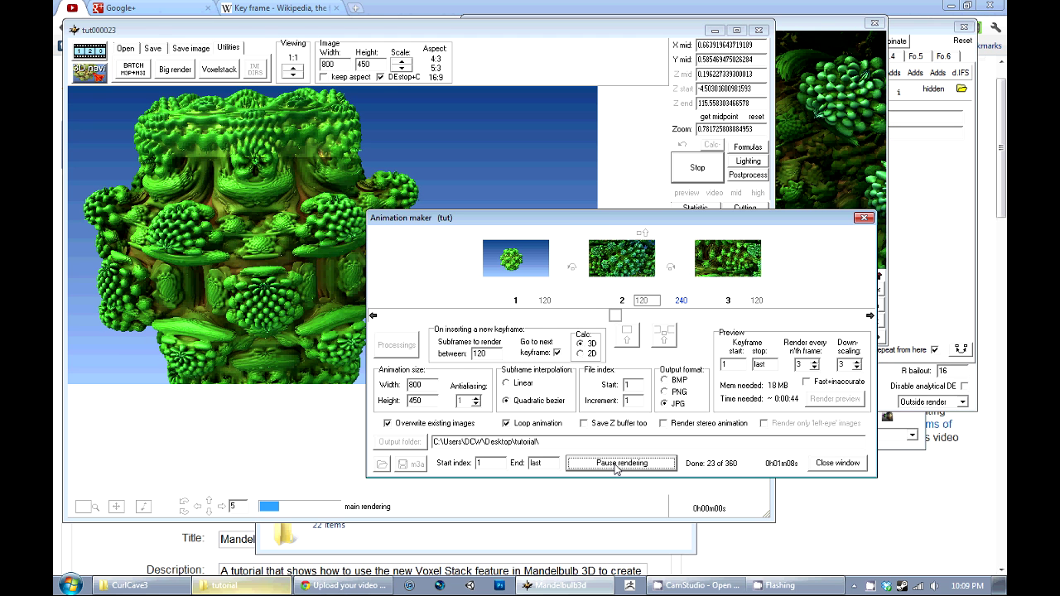
click(617, 466)
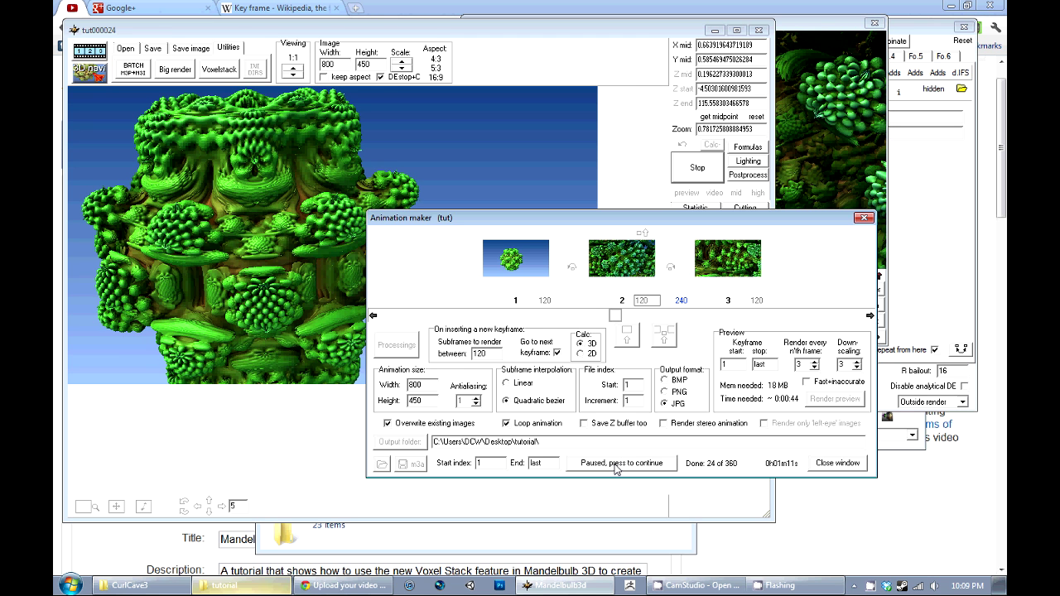
click(712, 169)
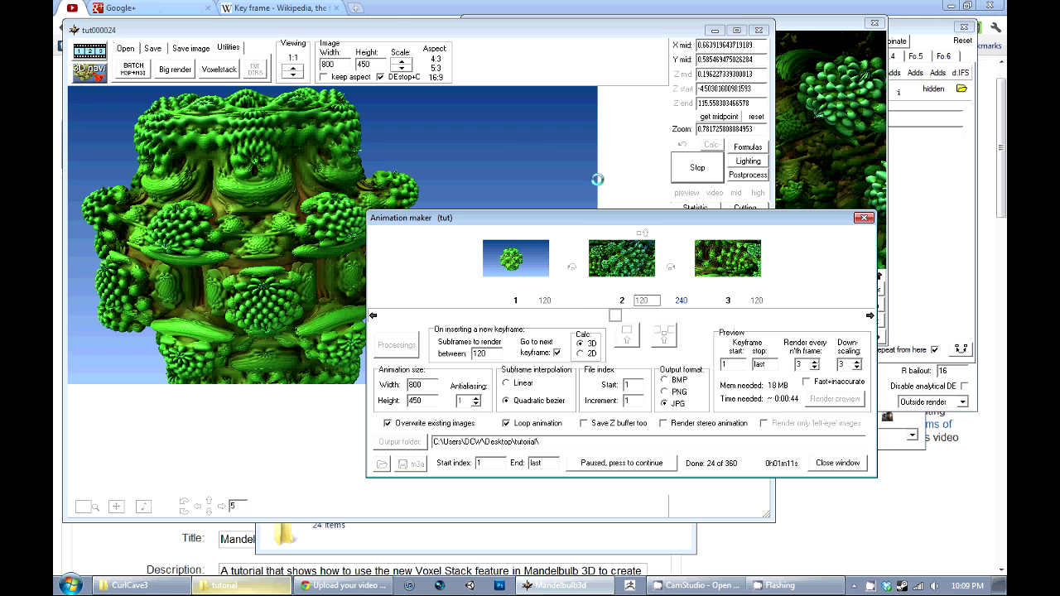
click(685, 170)
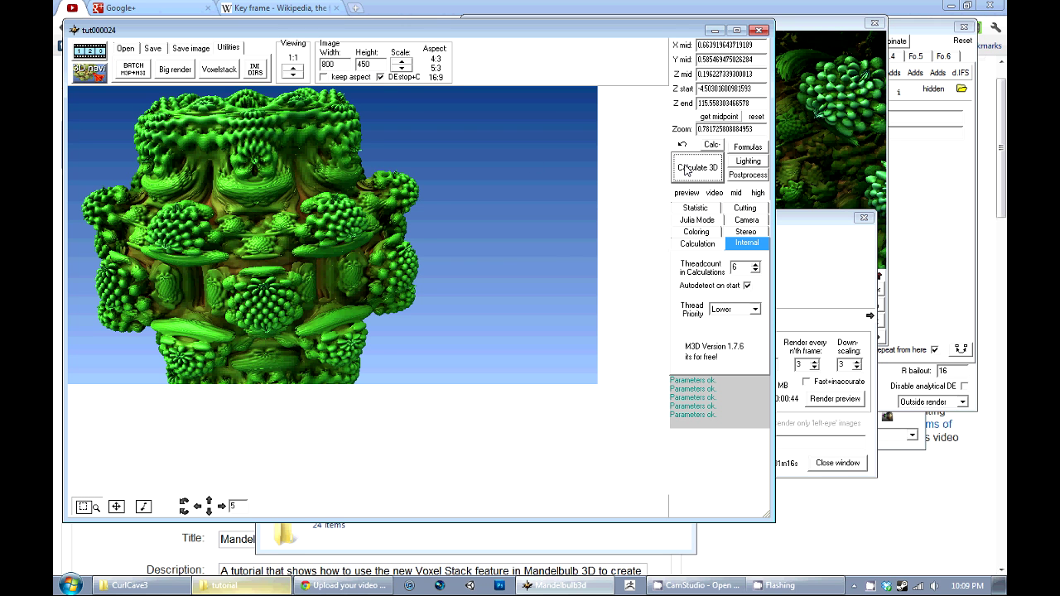
Close Mandelbulb 3D after stopping the render and reposition the tutorial folder window.
click(815, 225)
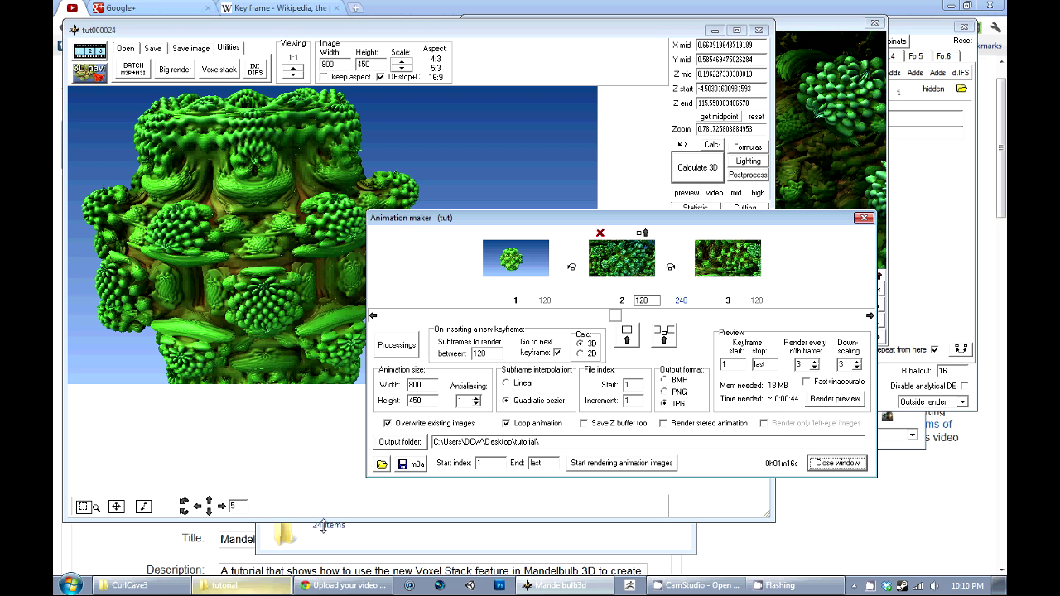
drag(172, 35, 175, 49)
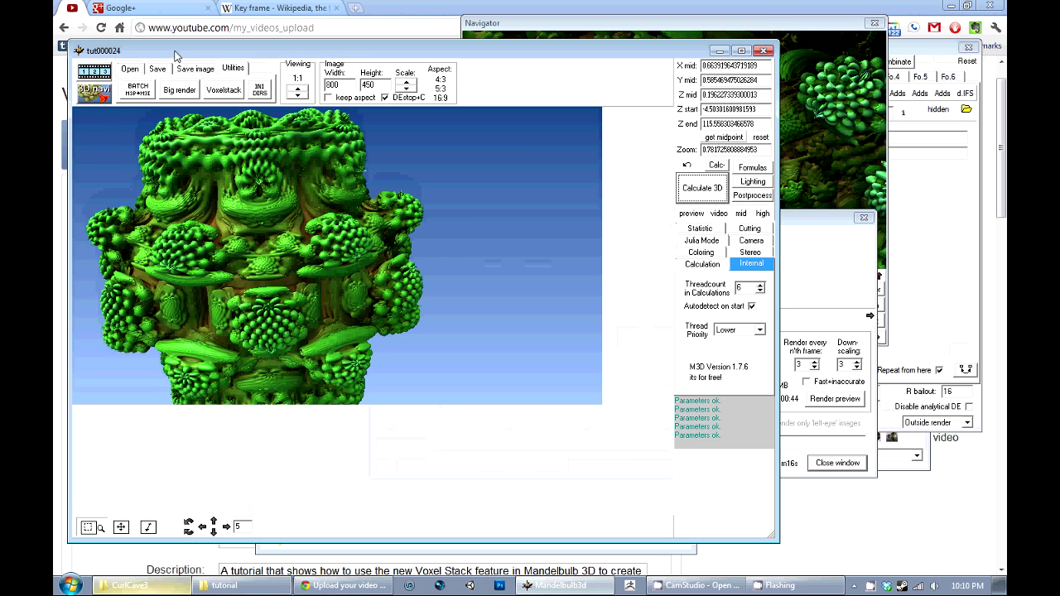
click(719, 46)
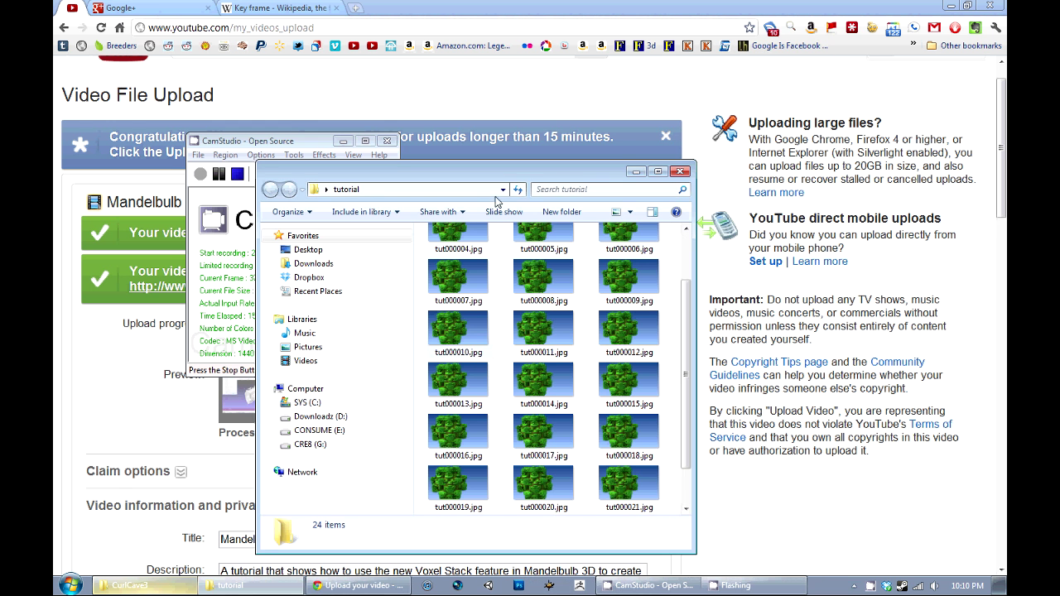
drag(528, 180, 568, 156)
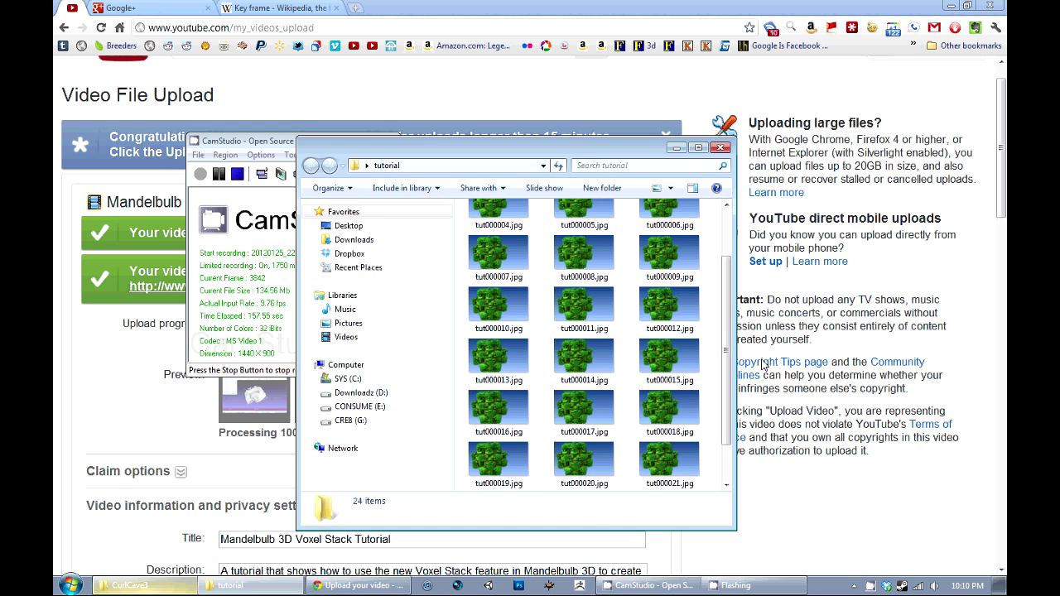
Relaunch Mandelbulb 3D, load tut.m3a from CurlCave3 into the Animation maker, and move that window up over the main window.
click(549, 586)
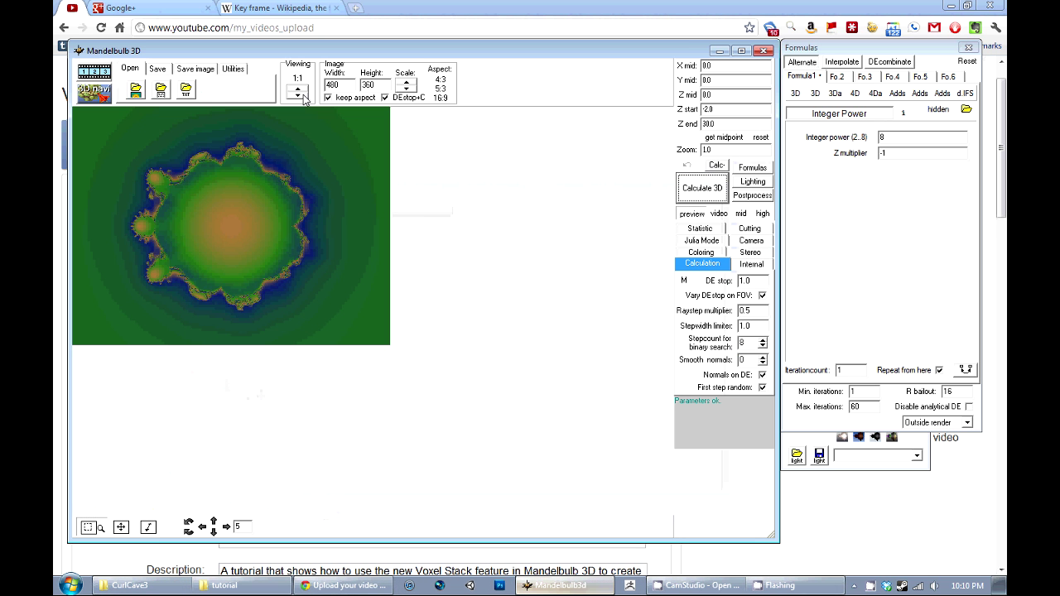
click(98, 79)
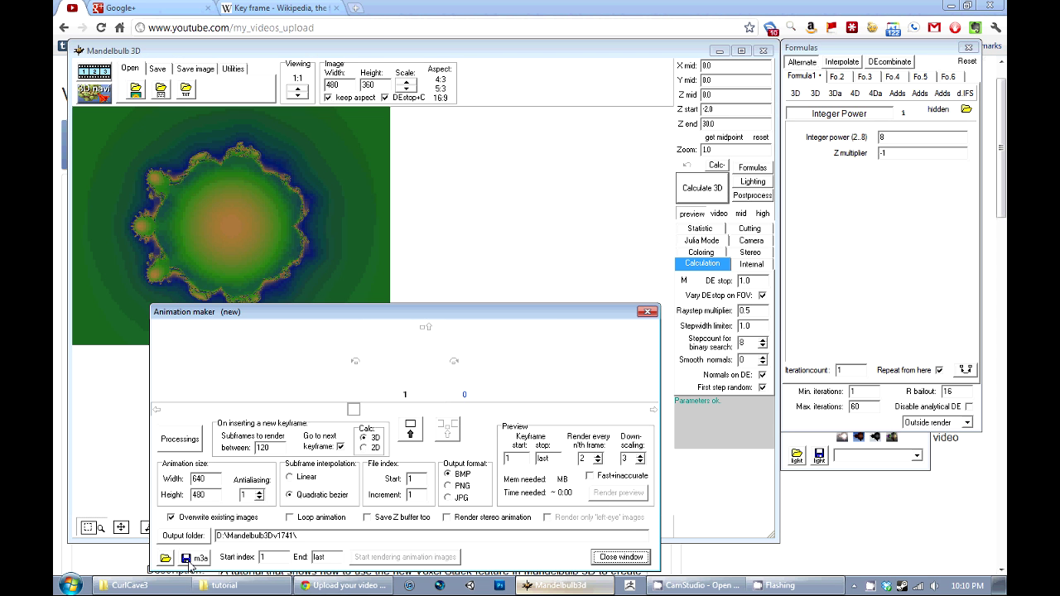
click(165, 557)
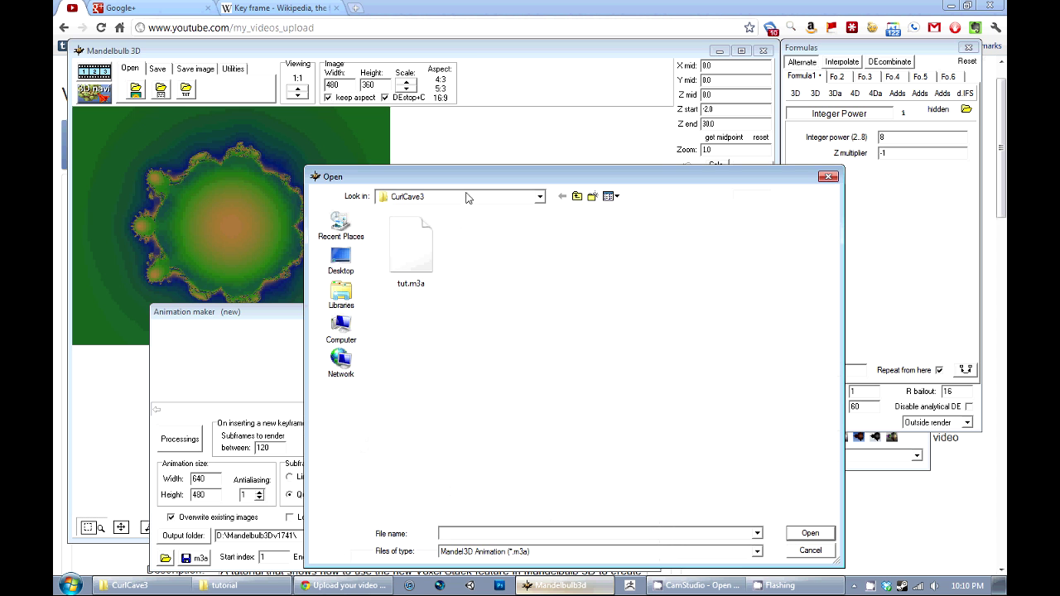
double_click(415, 263)
drag(511, 314, 566, 215)
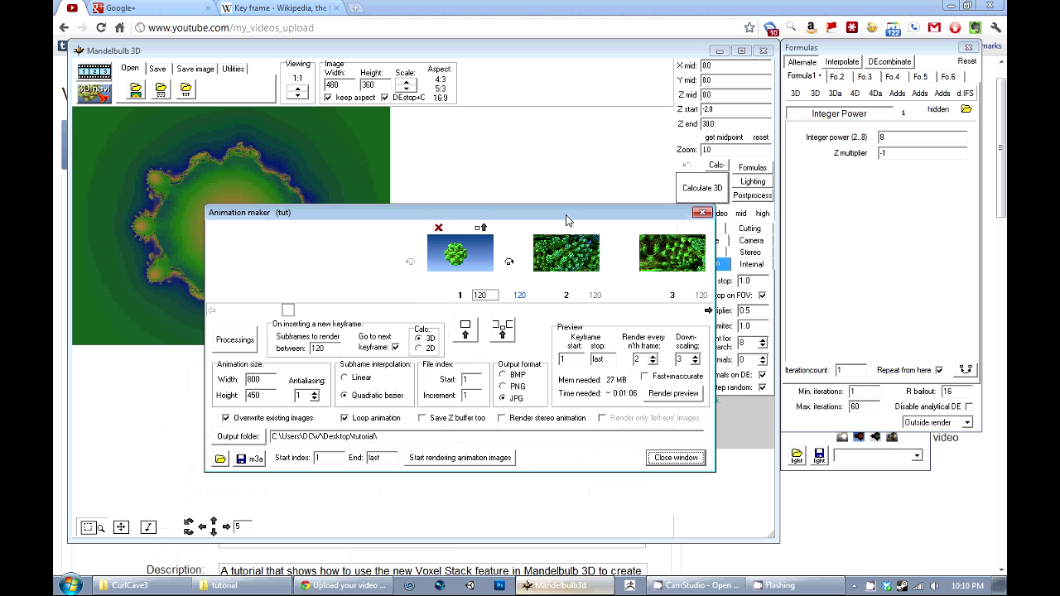
Look through the rendered images in the tutorial folder to find the last completed frame.
click(224, 586)
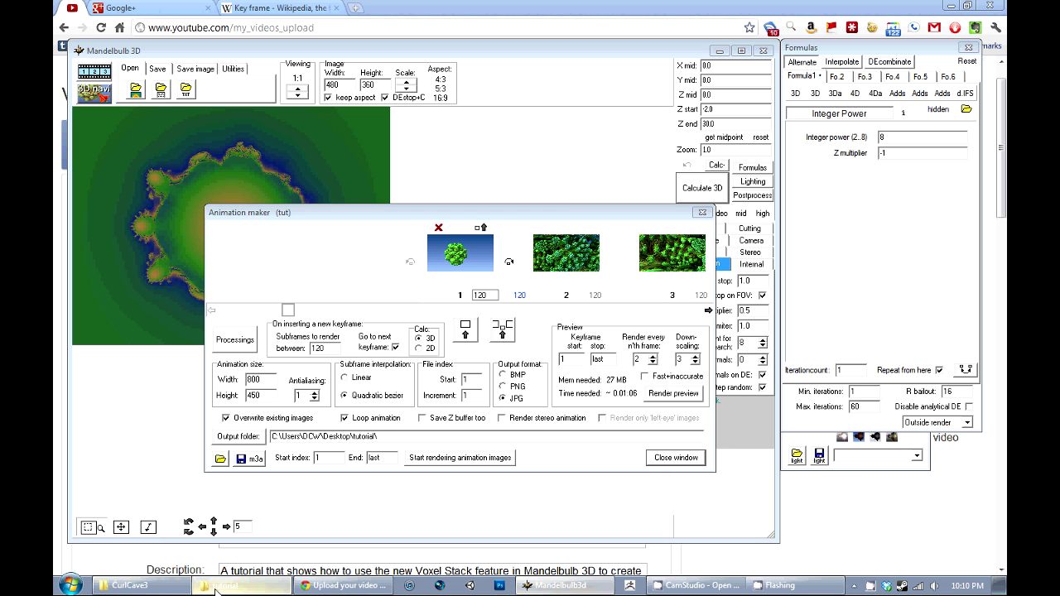
drag(726, 352, 726, 308)
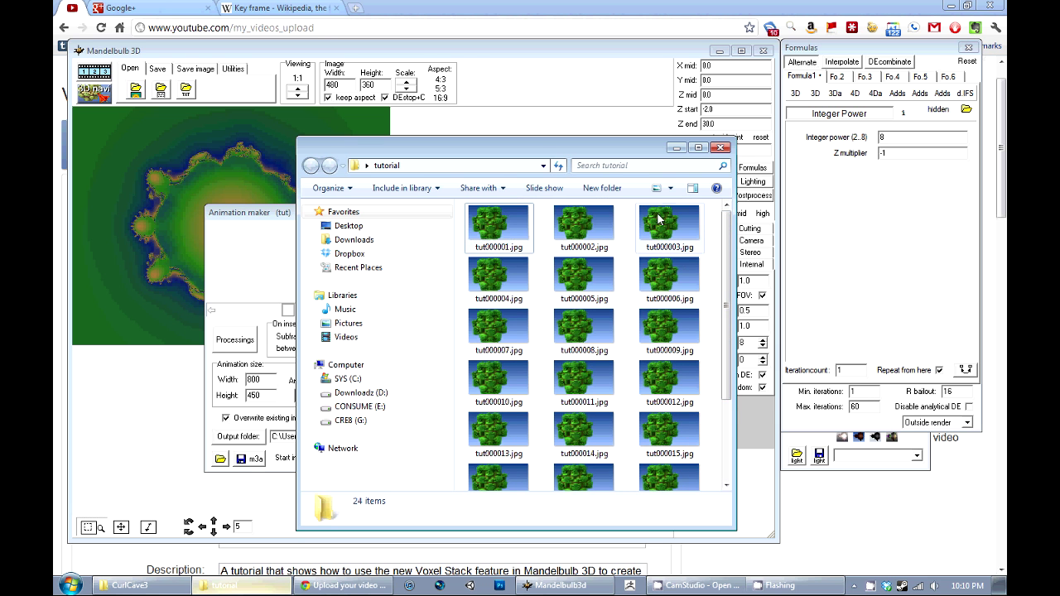
drag(731, 271, 734, 391)
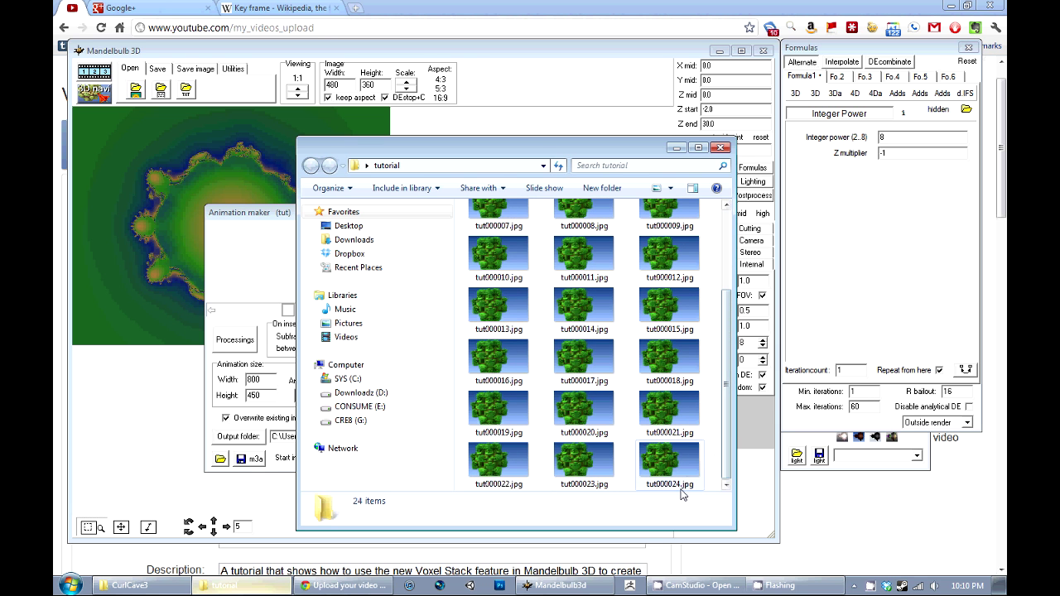
Set the animation's start index to 25, start rendering the images and pause on the next frame.
click(278, 214)
click(336, 458)
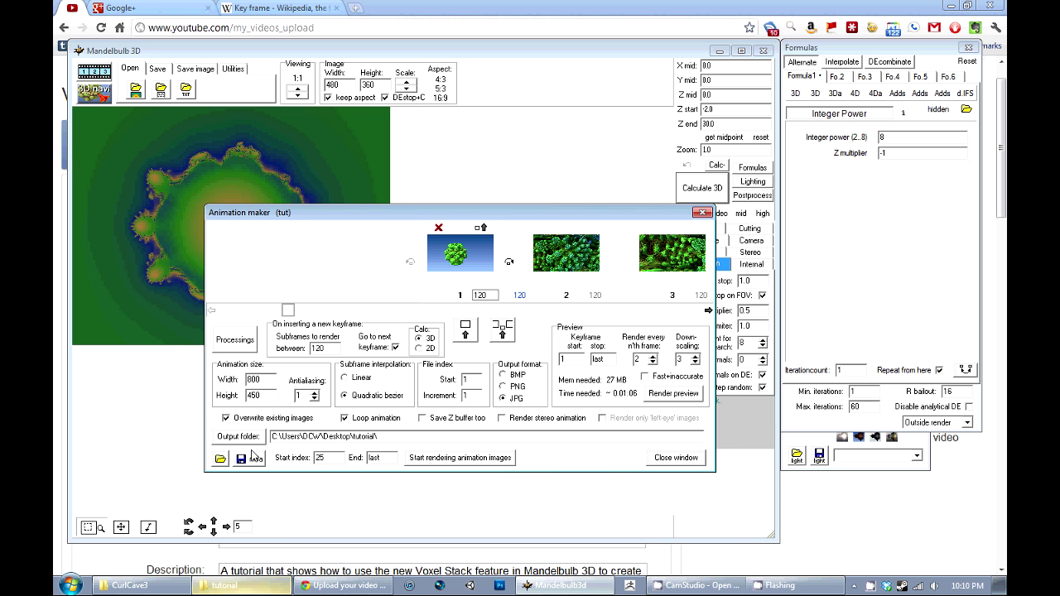
click(424, 458)
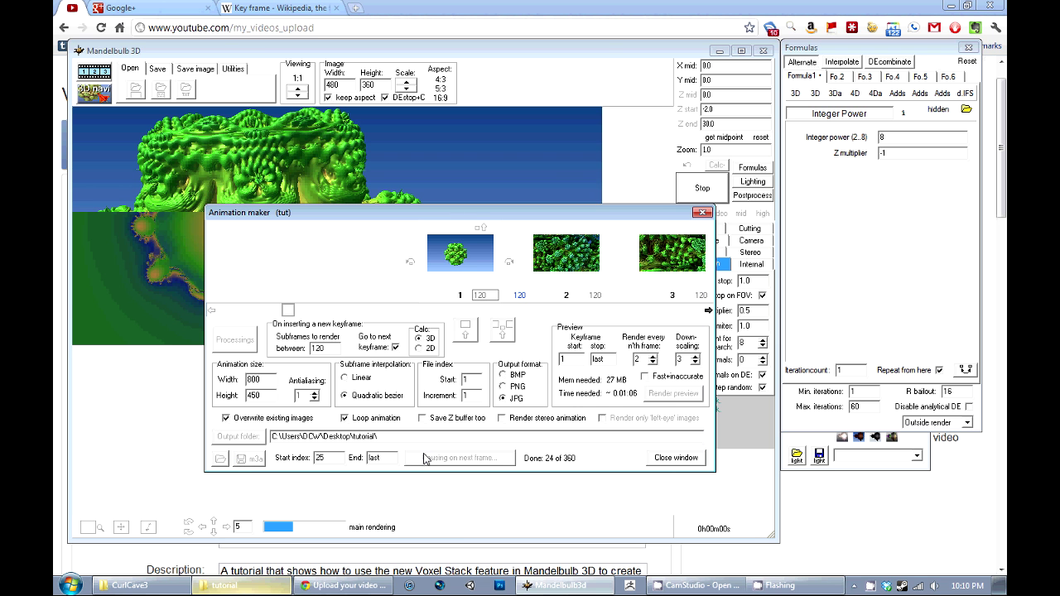
Check the tutorial folder for the newly rendered frame, and continue the paused animation rendering.
click(231, 586)
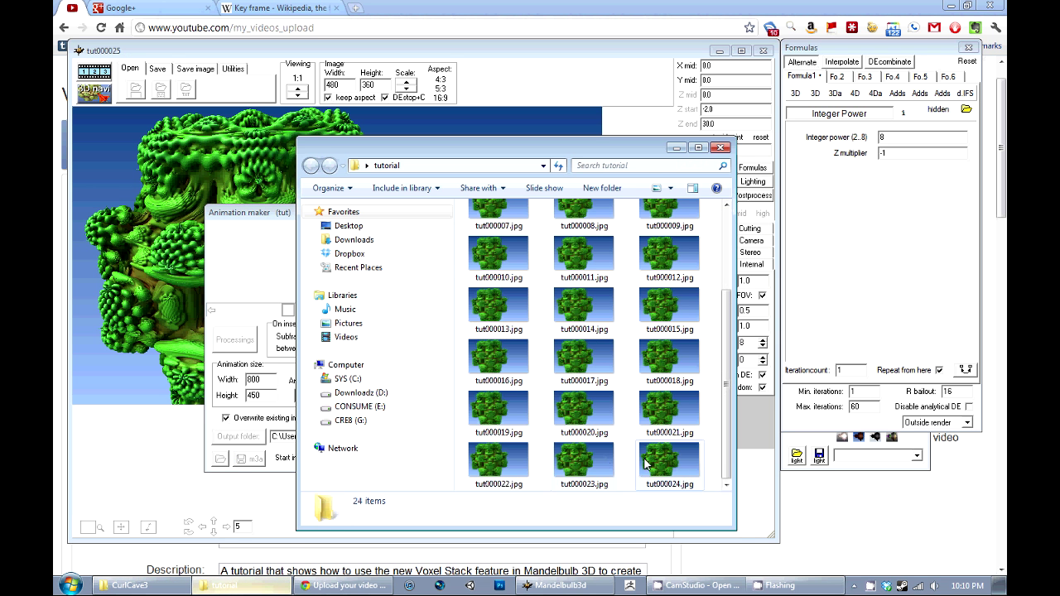
scroll(731, 453, down, 3)
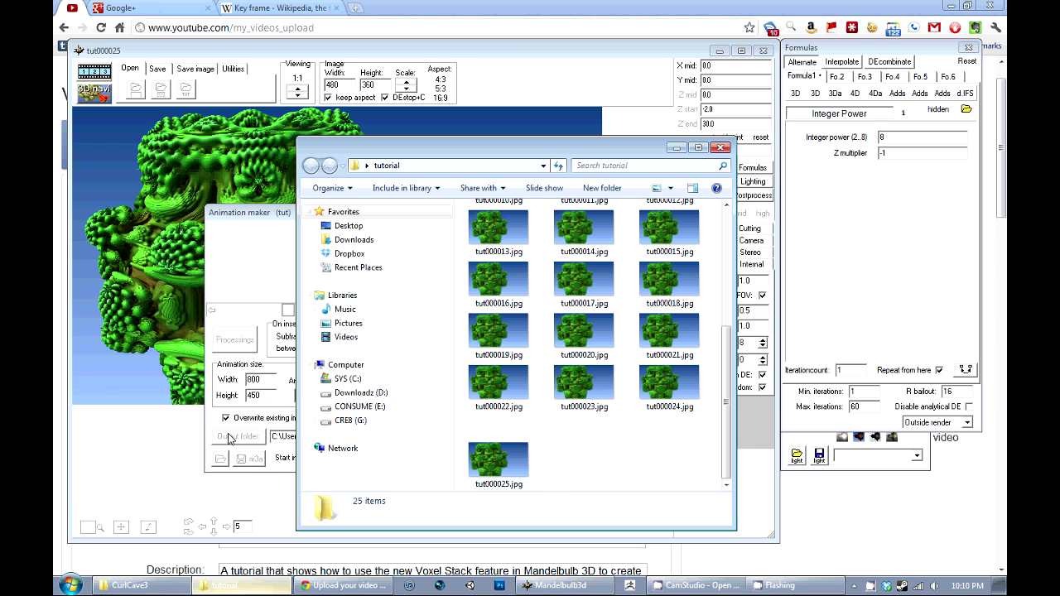
click(264, 208)
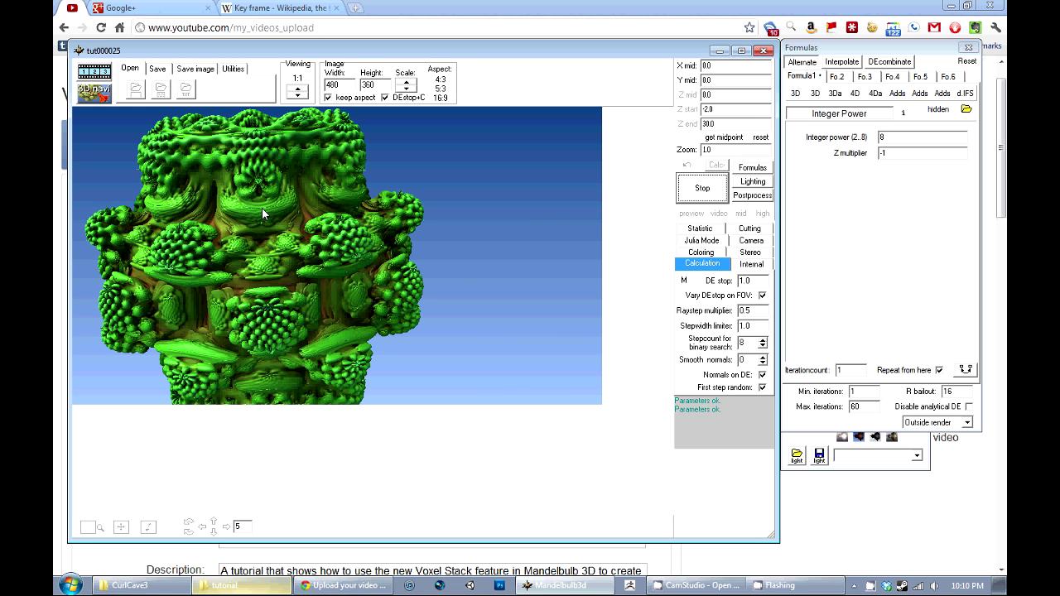
click(104, 72)
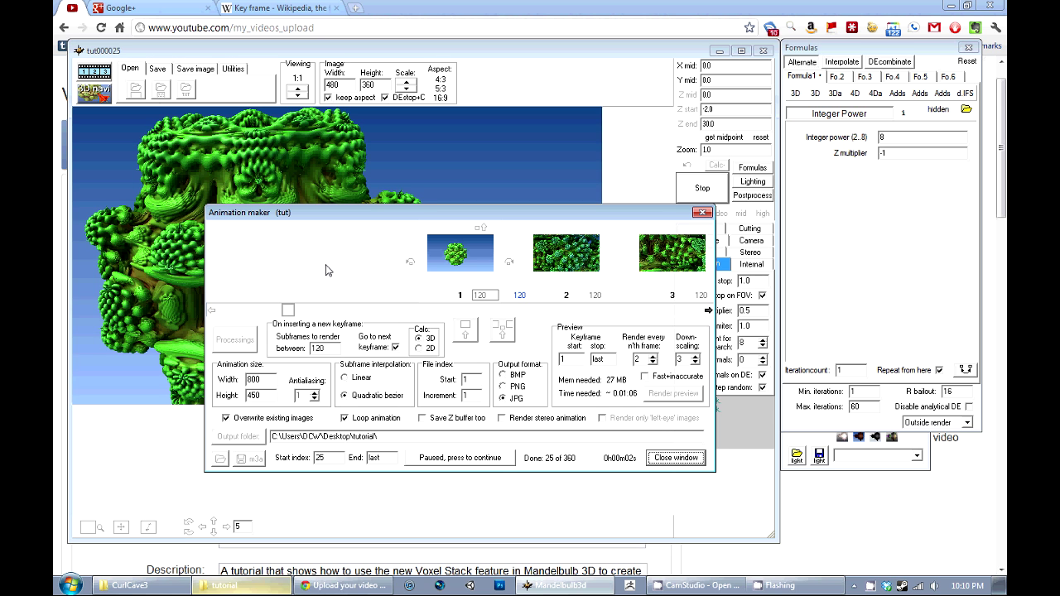
click(453, 458)
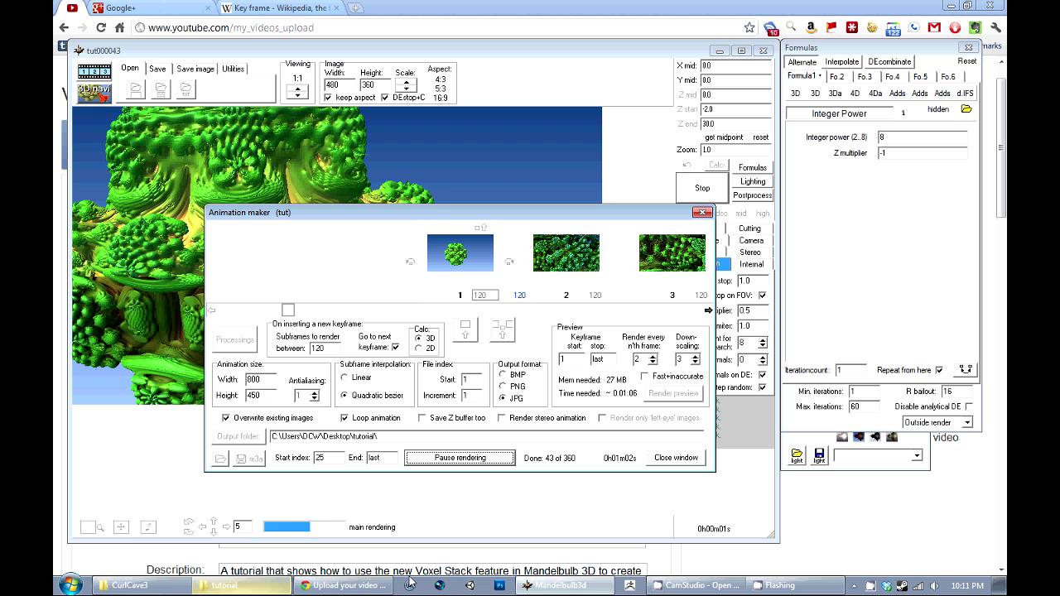
Check the tutorial folder for the frames added by the resumed rendering, and minimize the folder window.
click(235, 590)
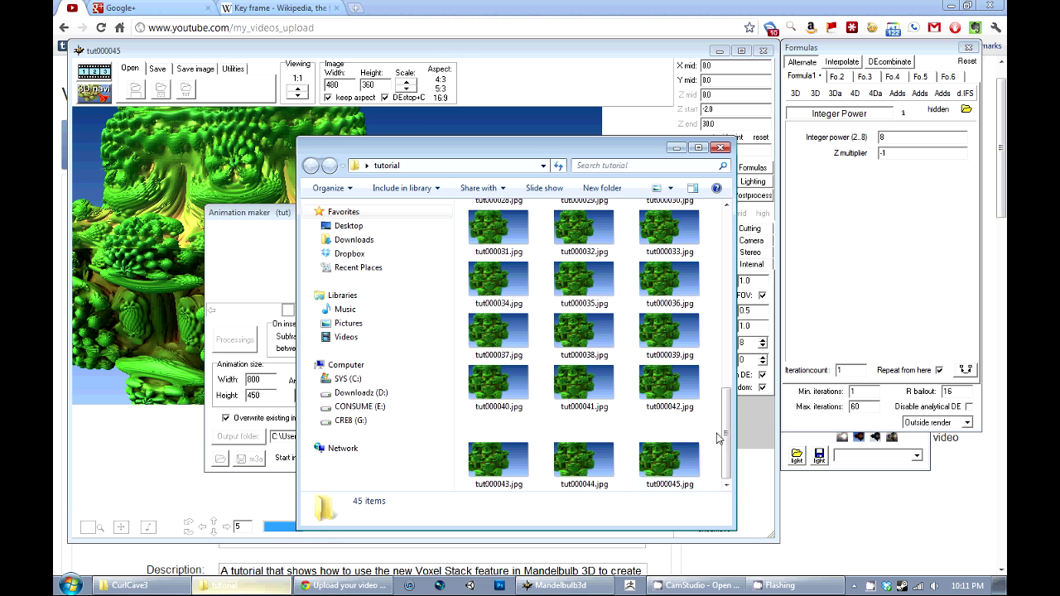
click(727, 485)
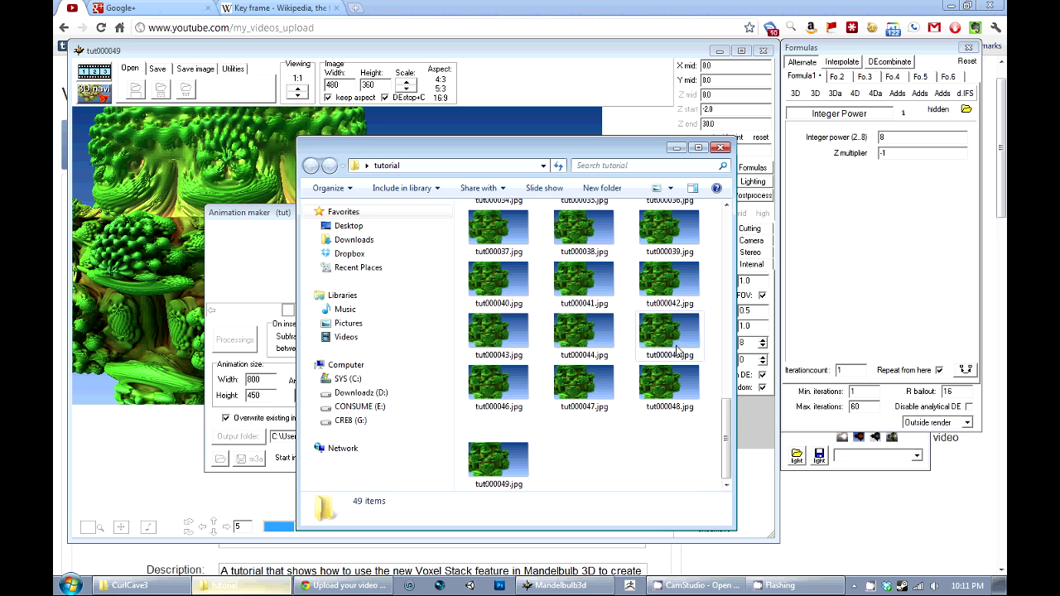
click(676, 147)
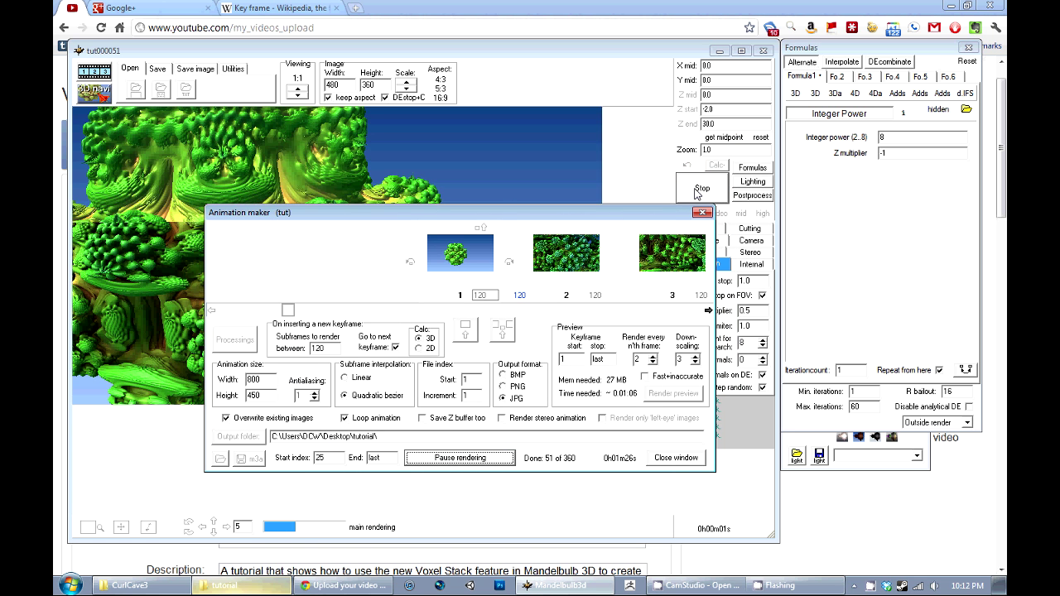
click(670, 586)
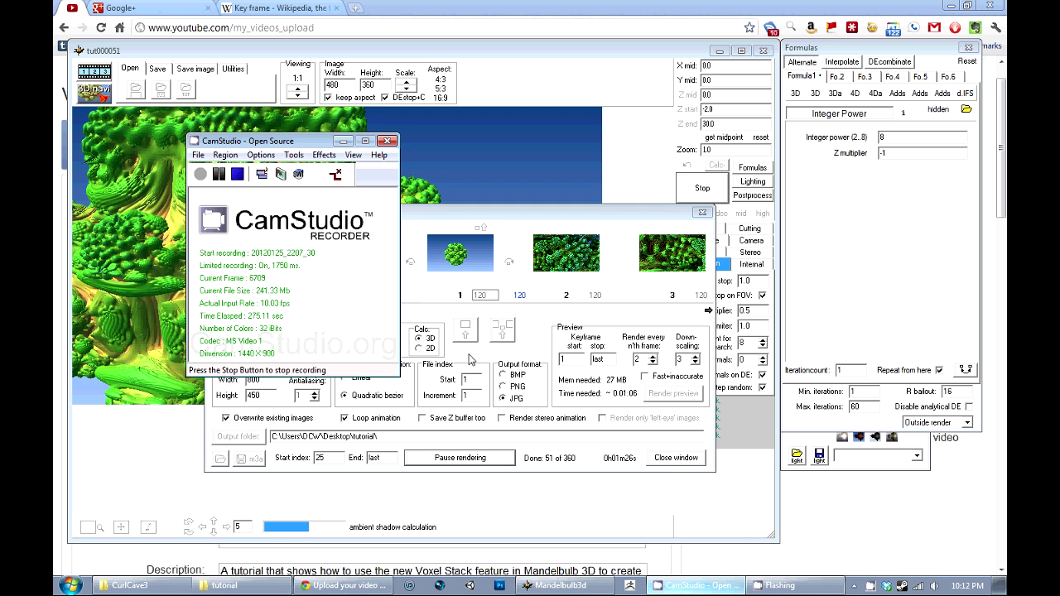
click(239, 175)
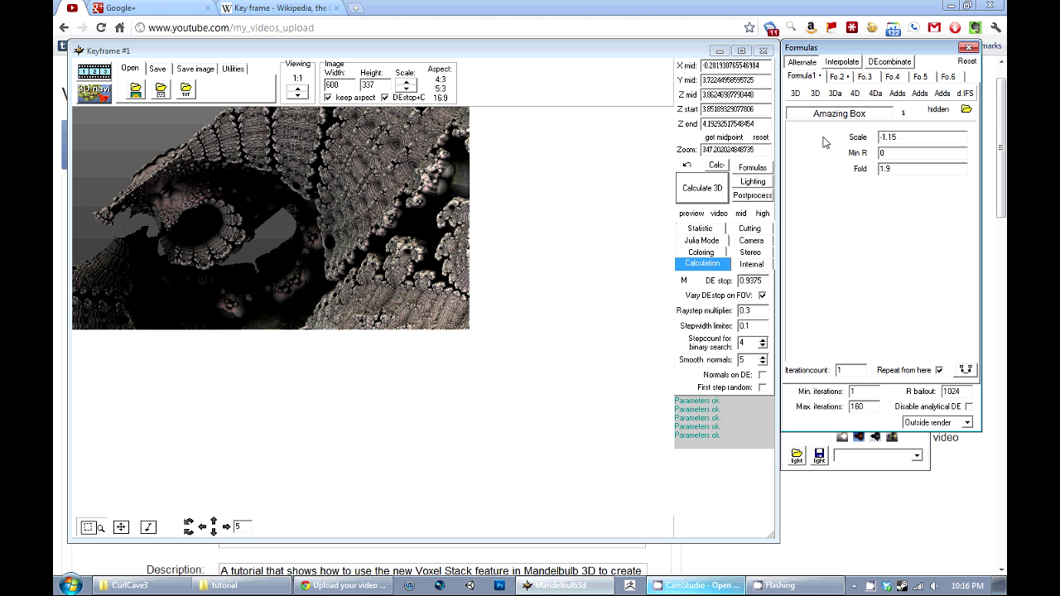
Display the _Rotate parameters in the second formula slot of the flowercave fractal.
mouse_move(898, 93)
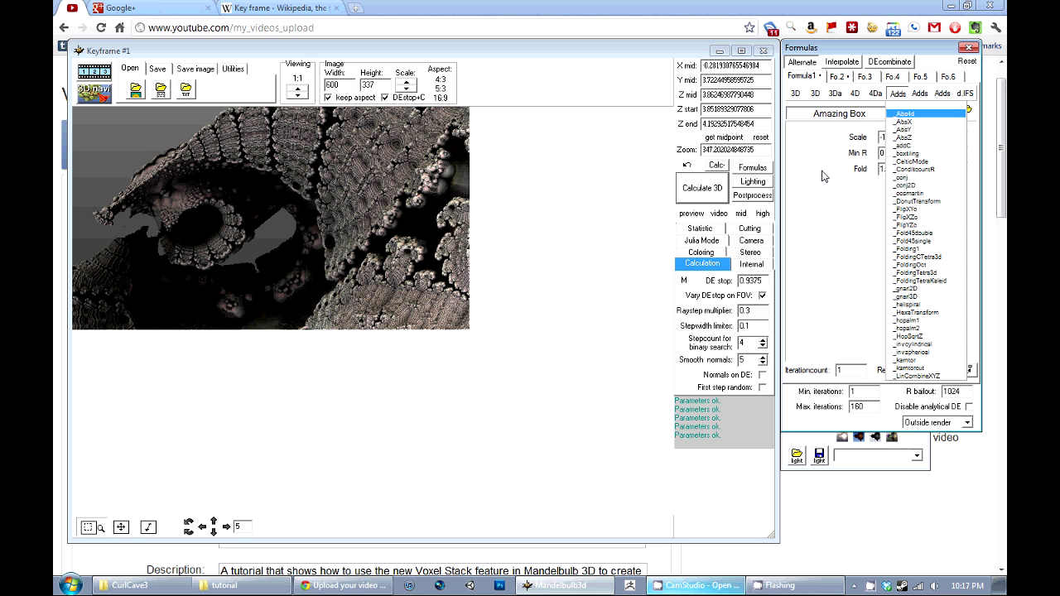
click(833, 219)
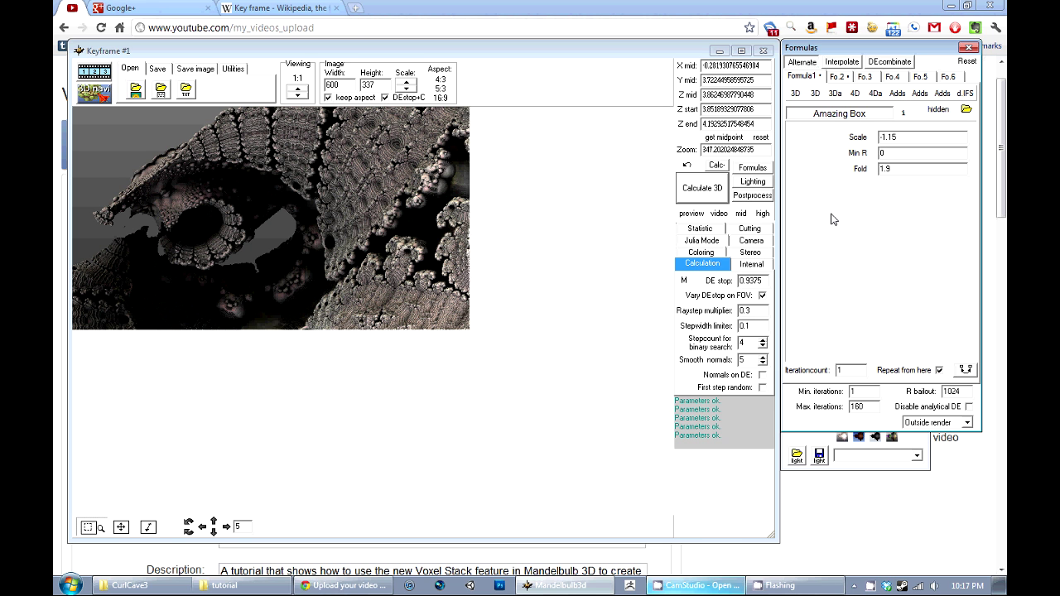
click(839, 77)
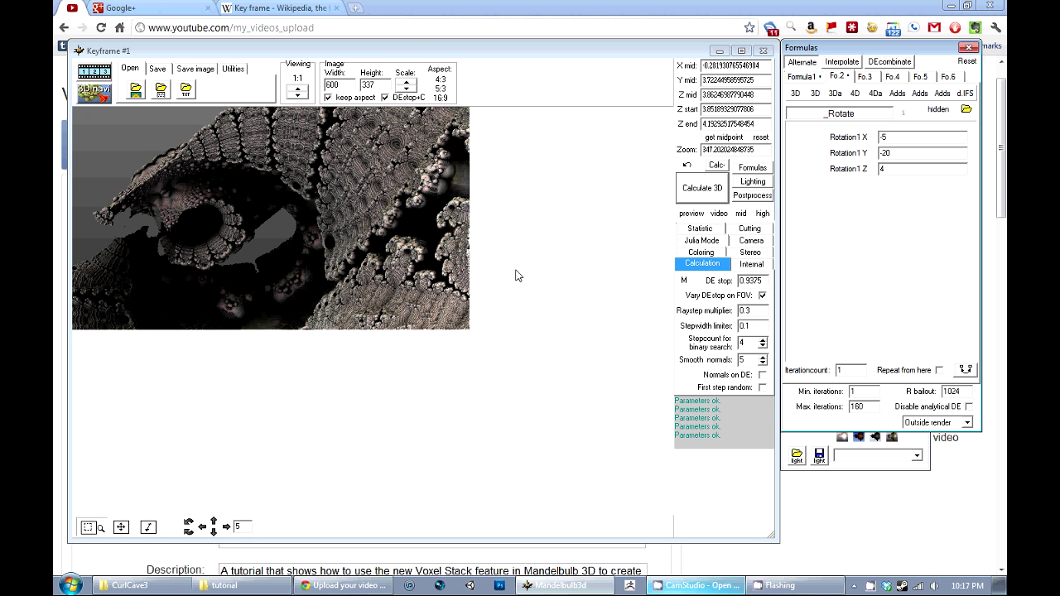
Insert the current fractal as keyframe 1 of the flowercave animation and move the Animation maker below the image.
click(105, 73)
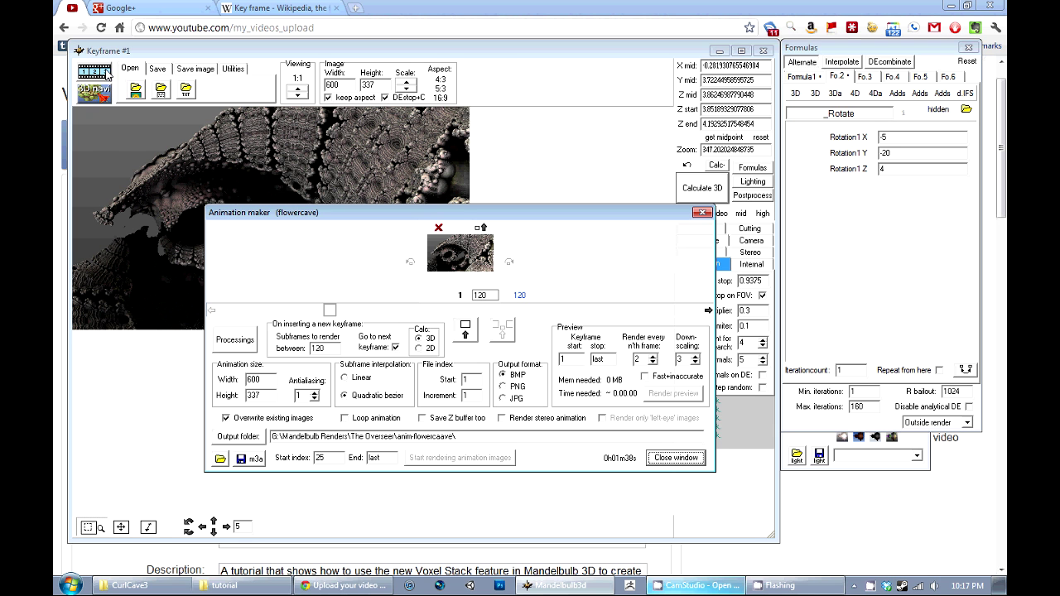
click(463, 335)
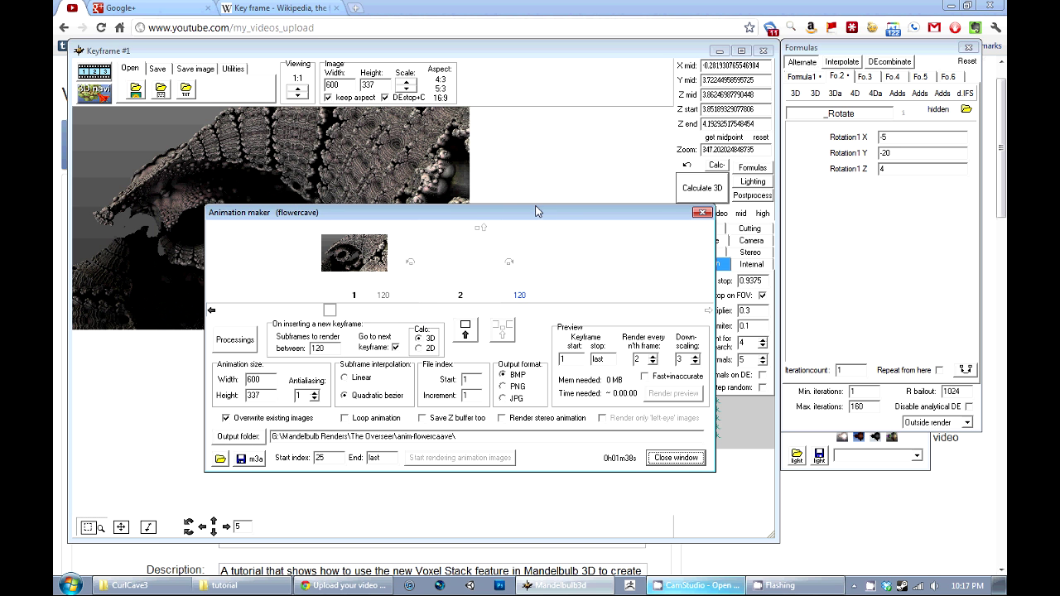
drag(562, 212, 516, 347)
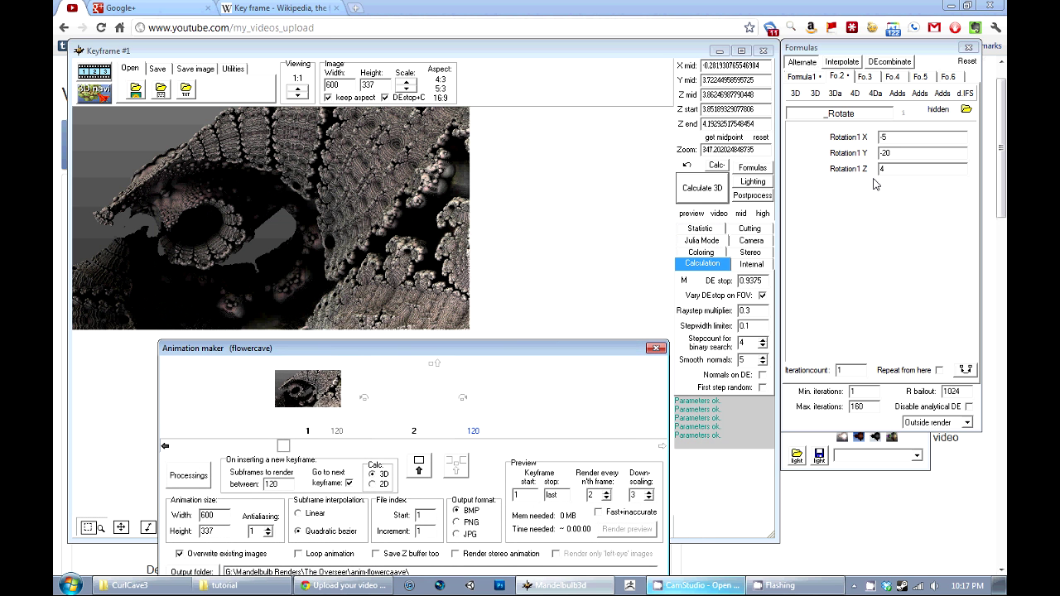
Open the Navigator with the current parameters loaded and move it clear of the main toolbar.
click(102, 94)
click(590, 376)
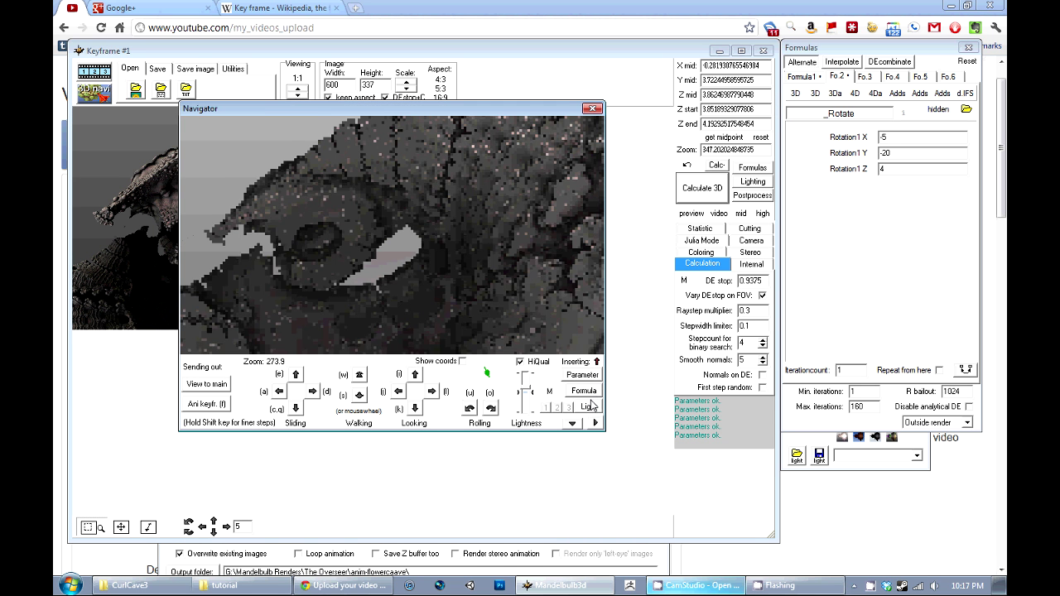
drag(527, 113, 621, 62)
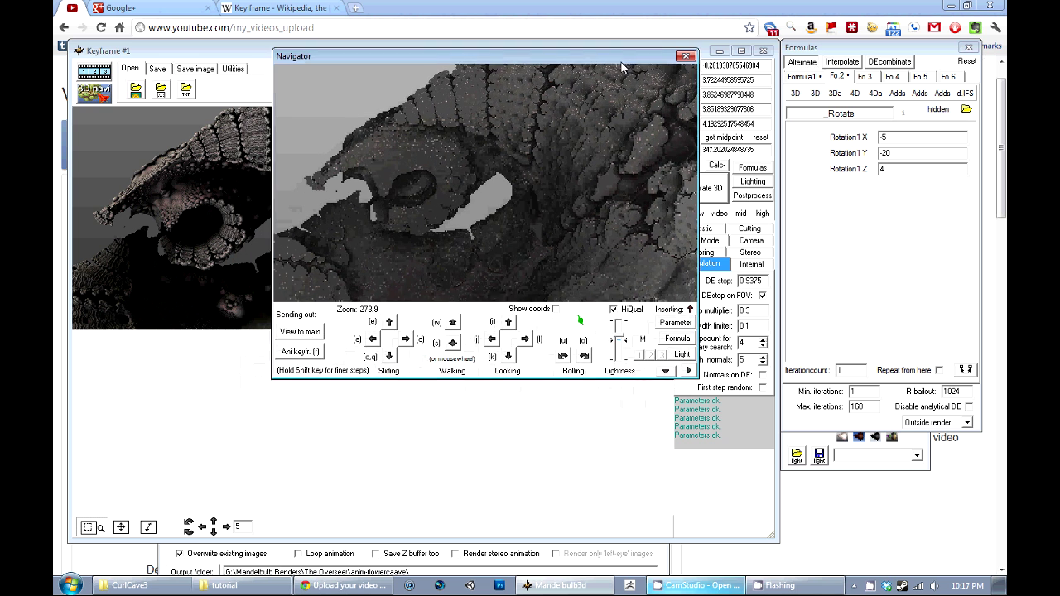
Shorten the main window and move the Animation maker beside it so it stays reachable while the Navigator is open.
click(105, 72)
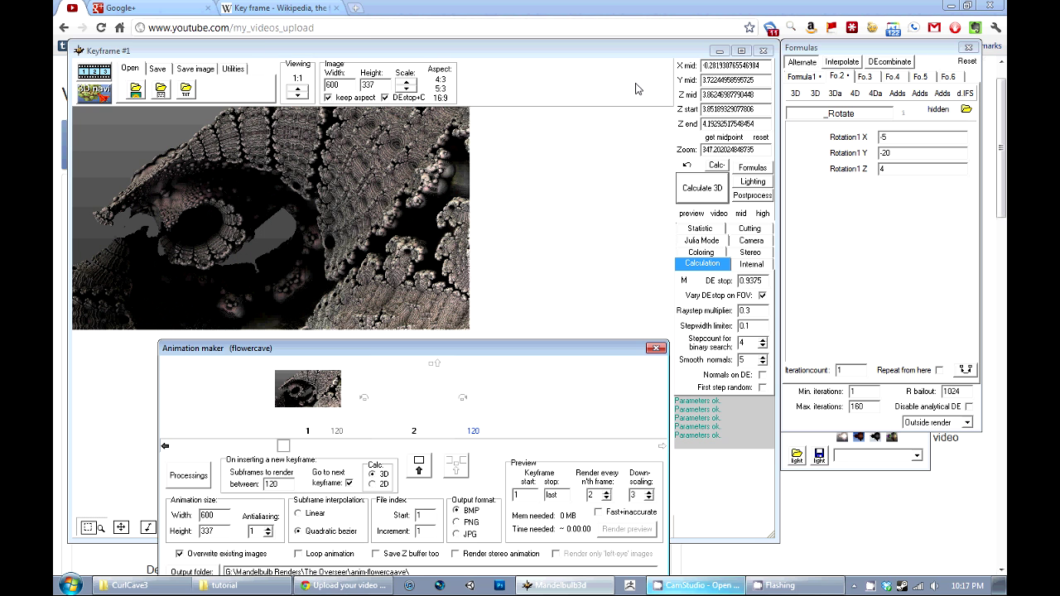
click(91, 91)
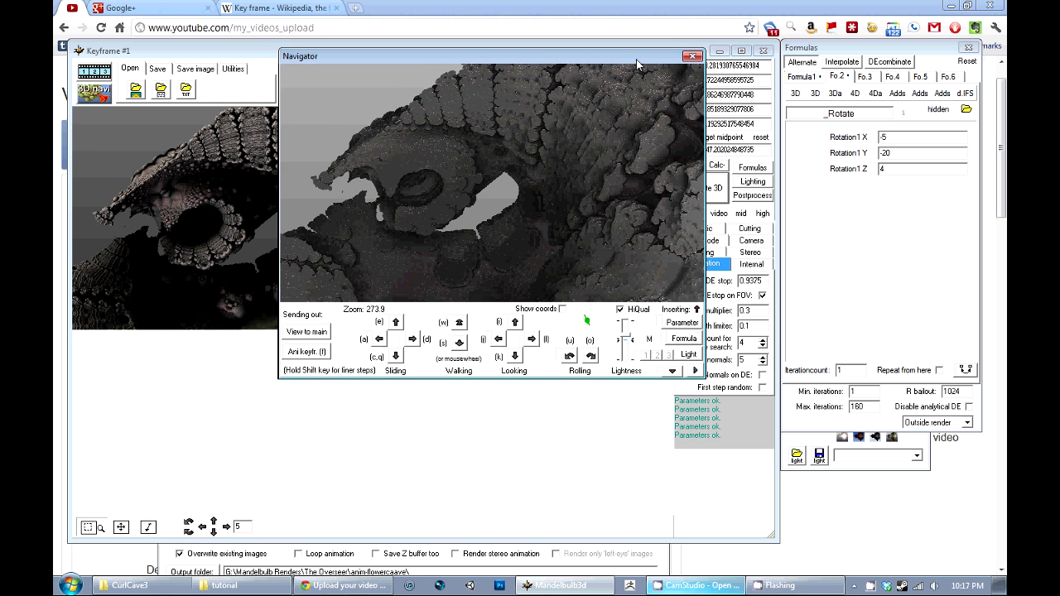
click(775, 537)
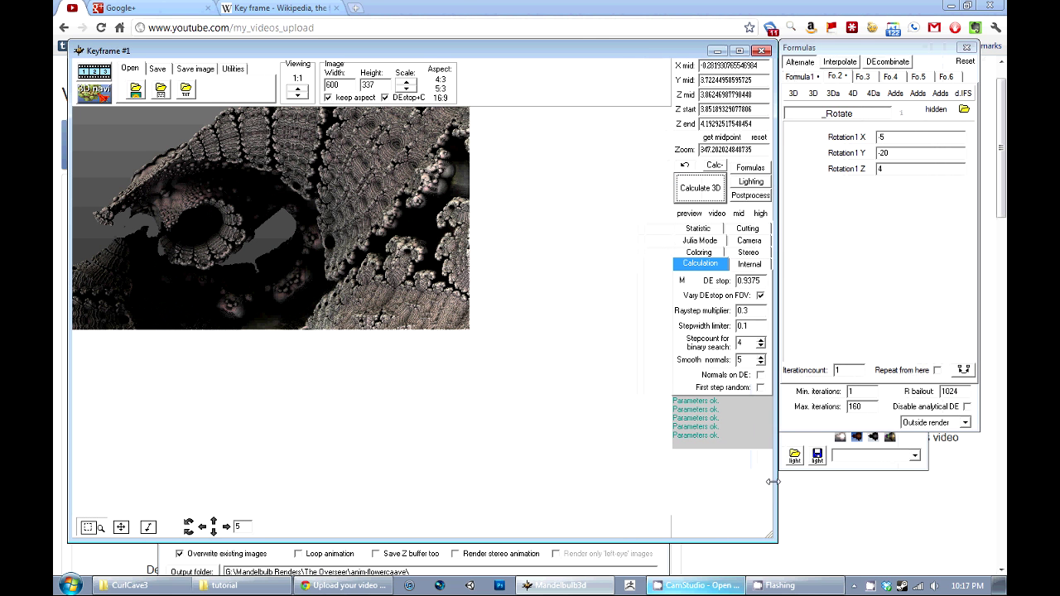
drag(770, 538, 781, 460)
click(659, 546)
drag(619, 351, 891, 341)
click(93, 96)
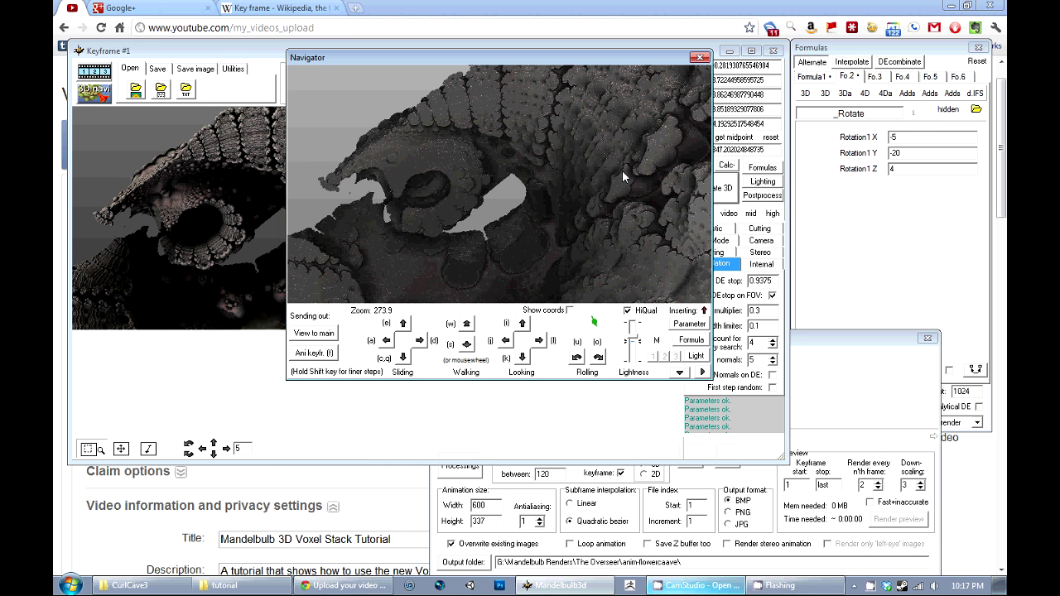
Set the _Rotate formula's Rotation1 Y to -10 and insert the changed formula into the Navigator.
click(908, 154)
click(865, 93)
click(850, 48)
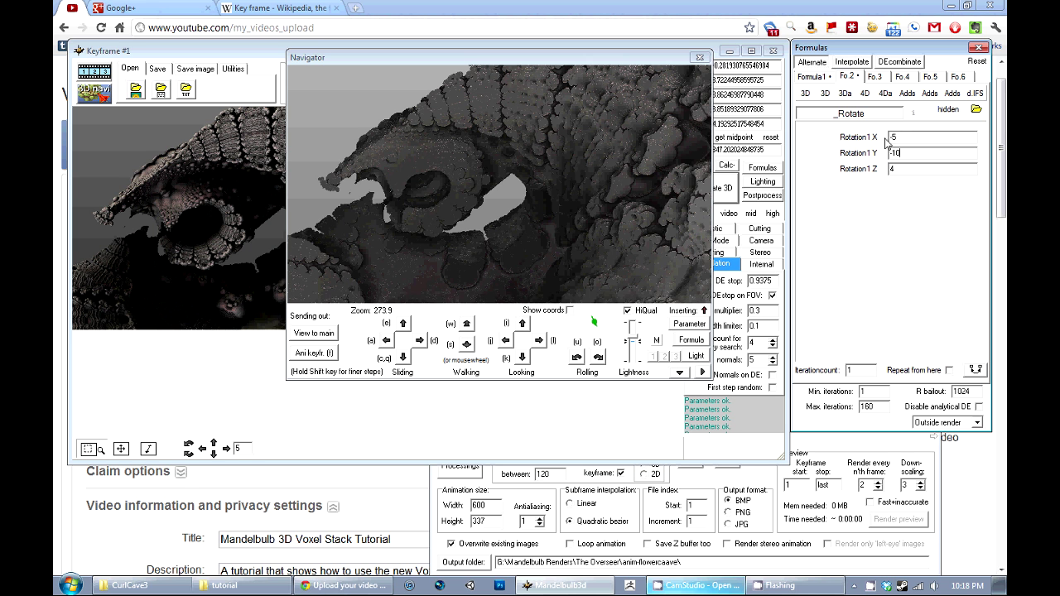
click(692, 343)
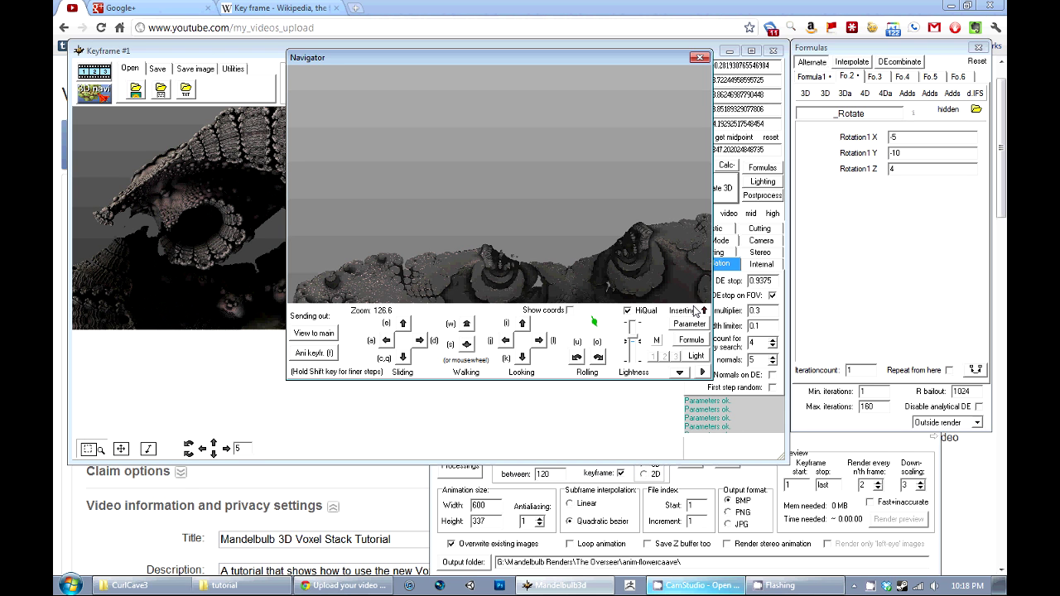
Slide the Navigator camera down and to the right, and walk forward to frame both eye-like shapes.
key(c)
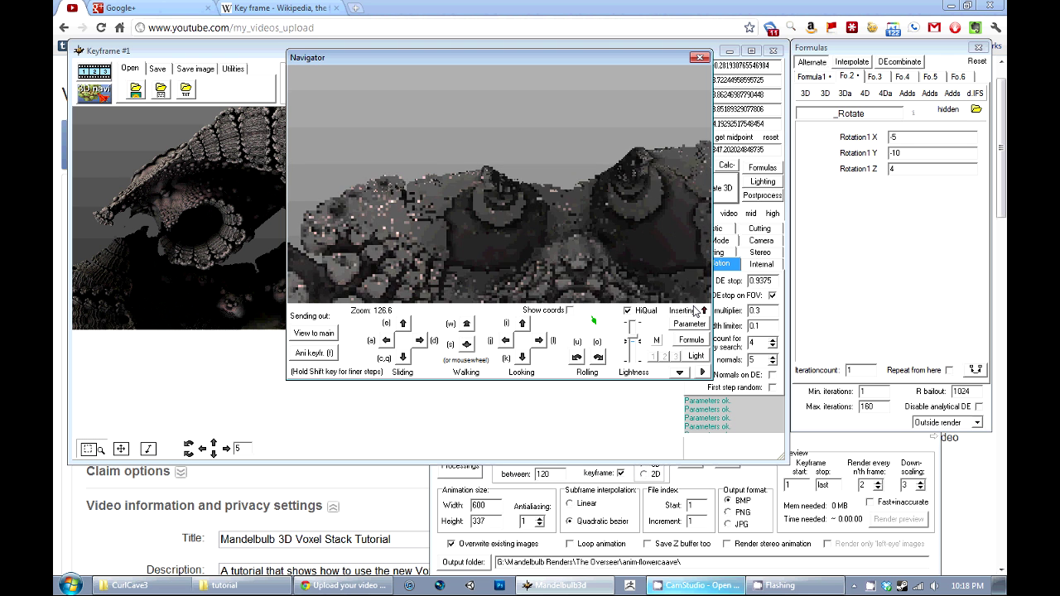
key(c)
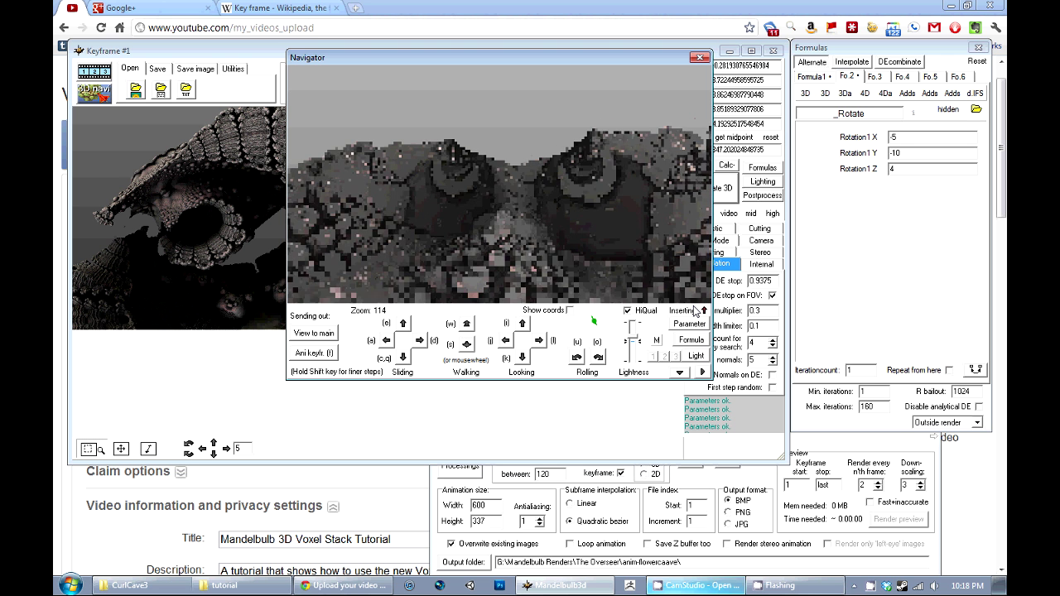
key(d)
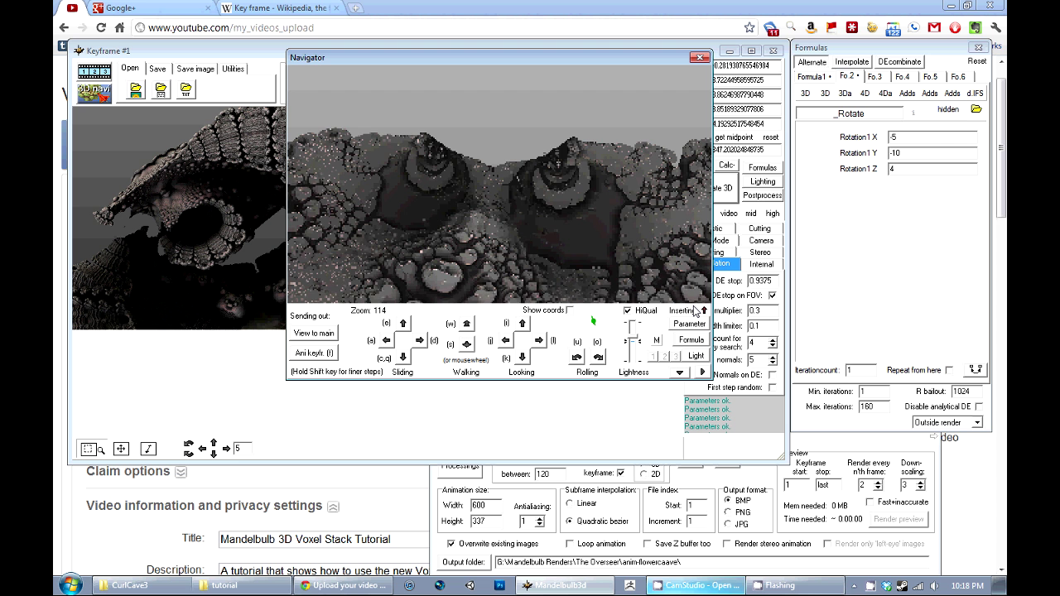
key(w)
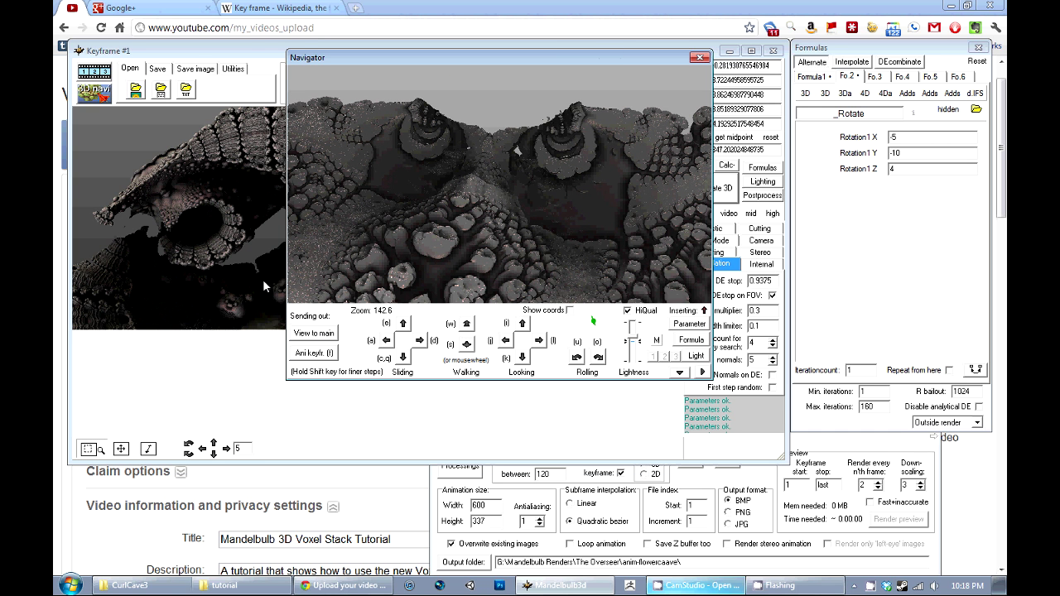
Send the Navigator view to the main window and calculate it in 3D.
click(313, 334)
click(230, 377)
click(714, 189)
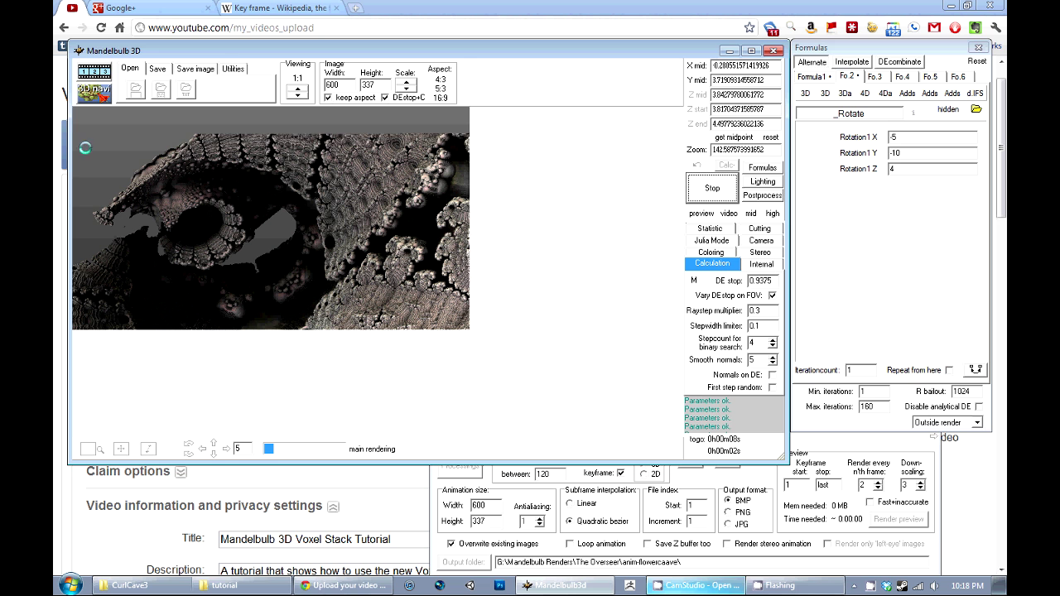
Move the Animation maker fully into view and insert the rendered fractal as keyframe 2.
click(524, 468)
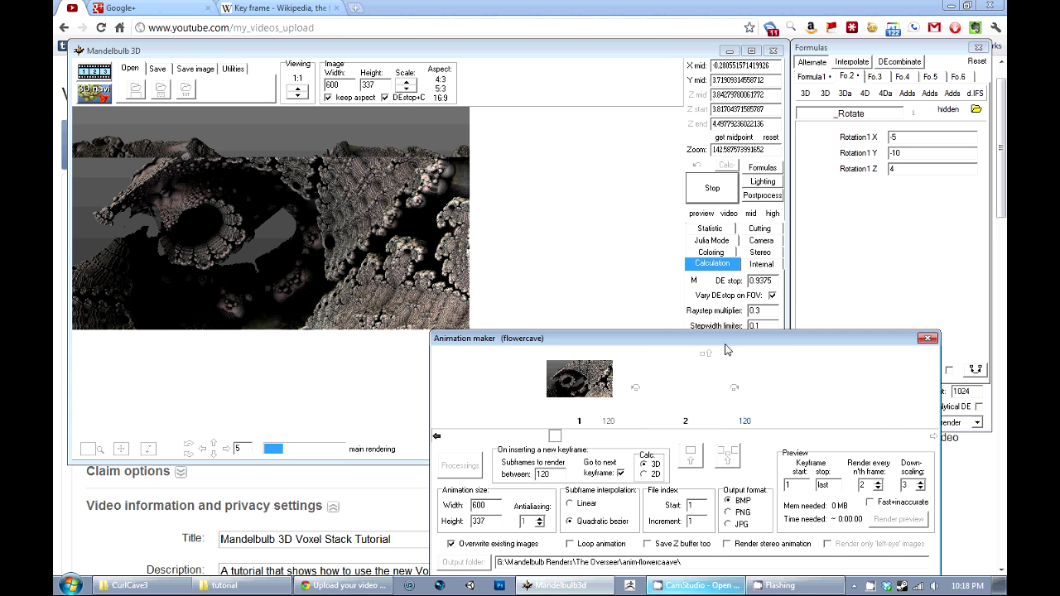
drag(727, 343, 762, 236)
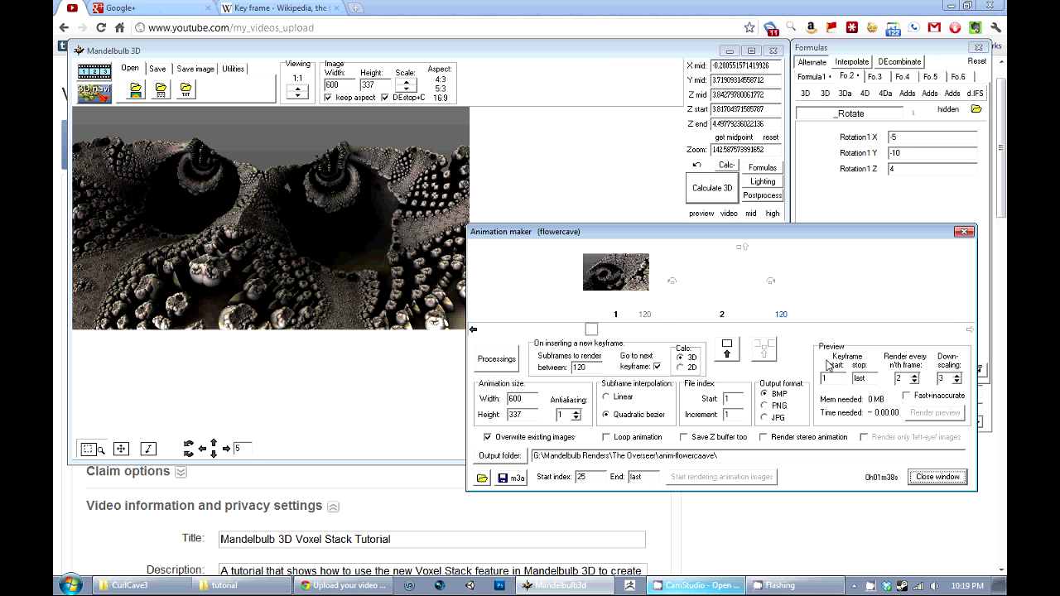
click(729, 353)
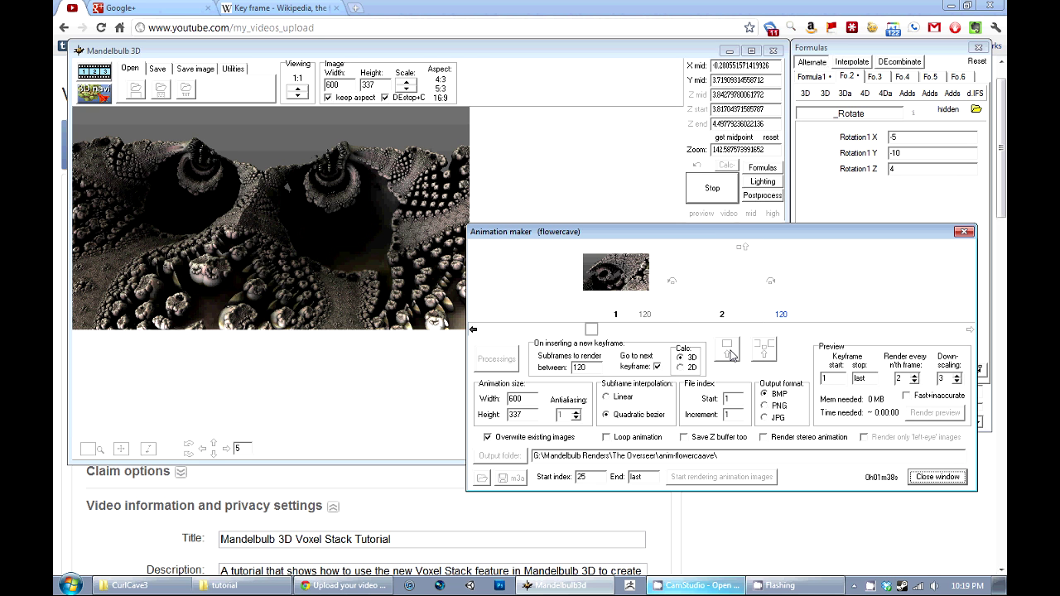
Set the _Rotate formula's Rotation1 X to -3, Y to -8 and Z to 6, and insert the formula into the Navigator.
click(100, 92)
drag(620, 65, 680, 106)
click(908, 152)
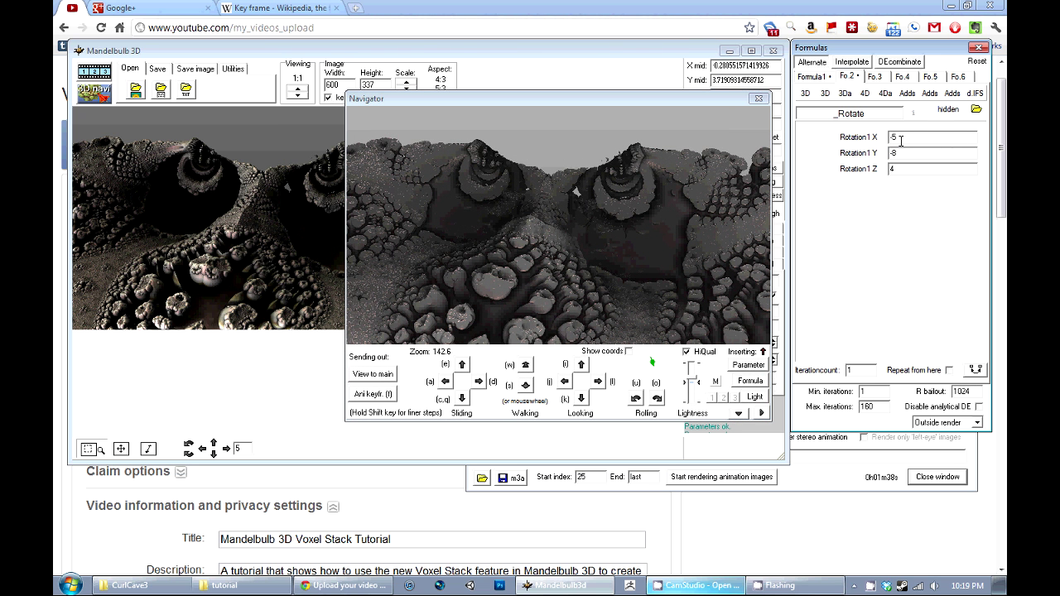
text(6)
click(740, 381)
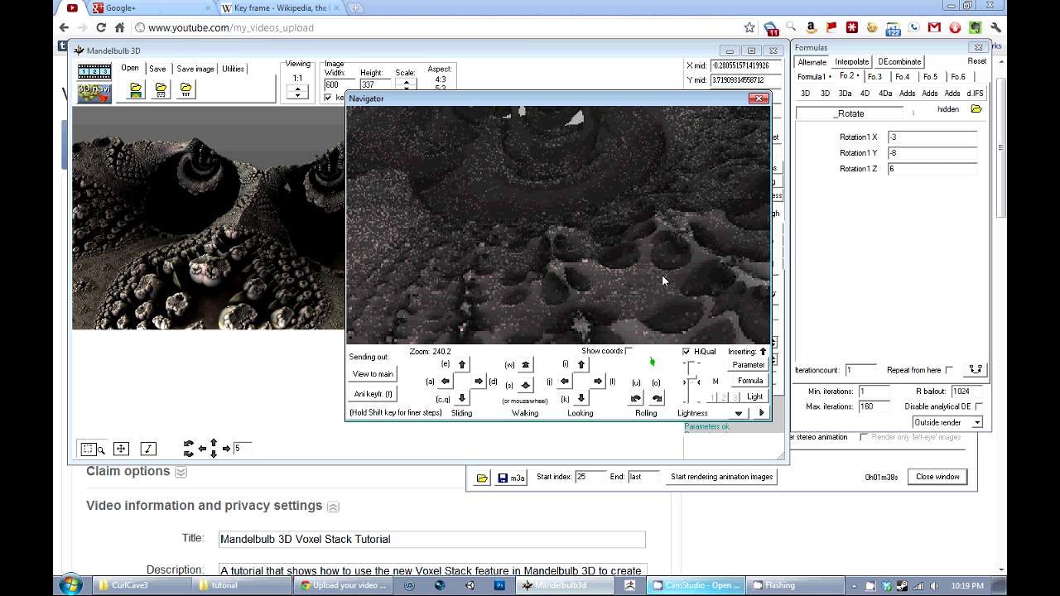
Walk and tilt the Navigator camera to frame both curled eye-like shapes beneath the horizon.
key(i)
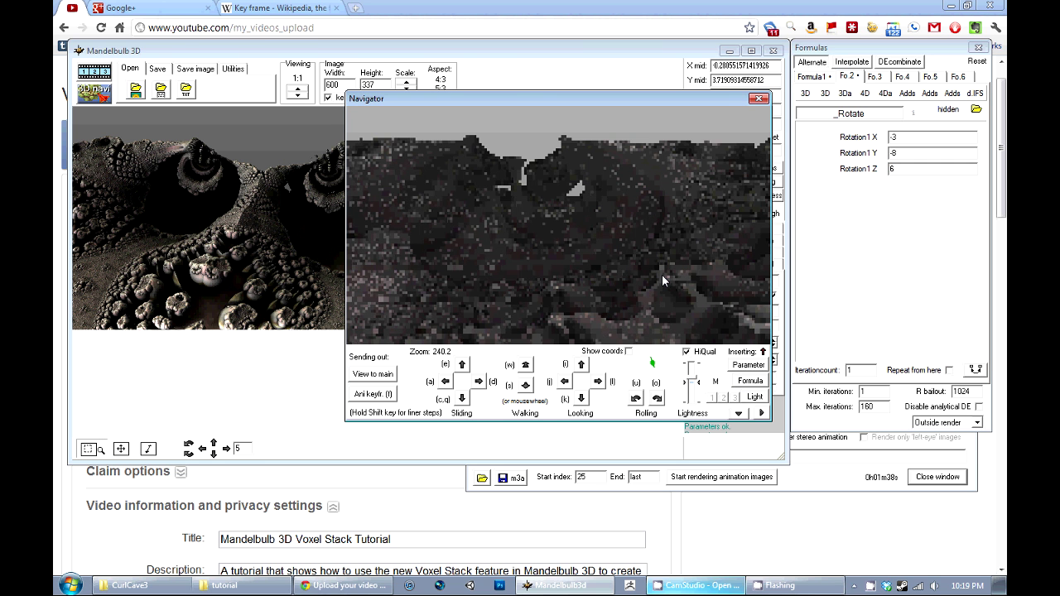
key(w)
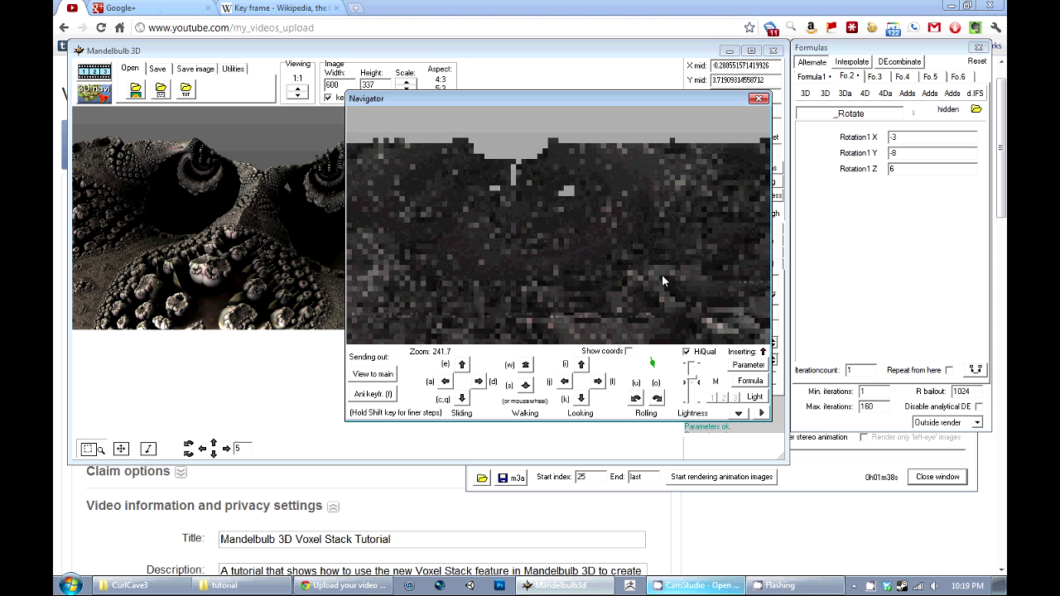
key(w)
key(w)
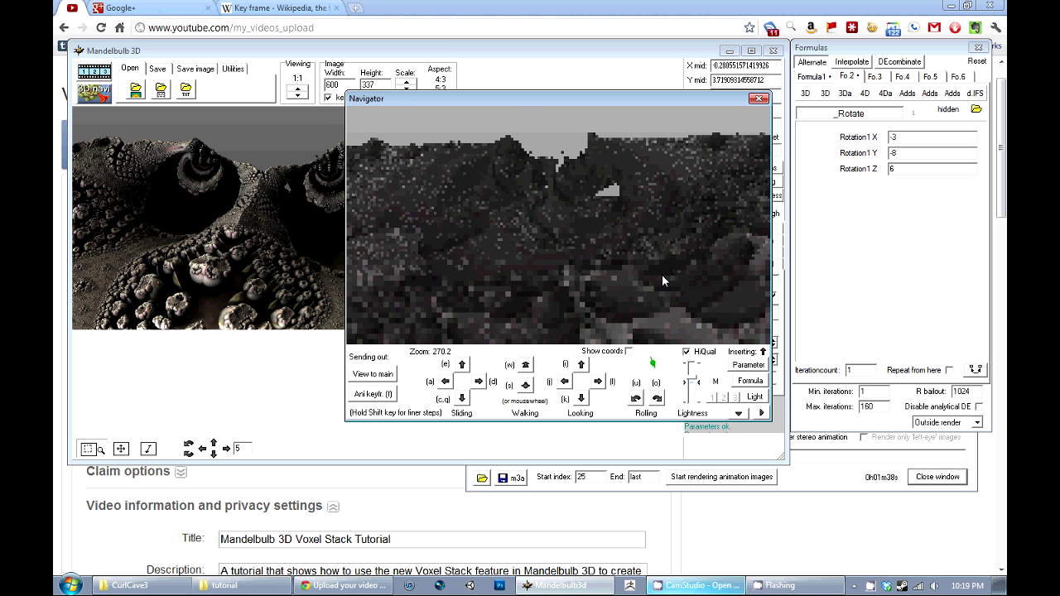
key(k)
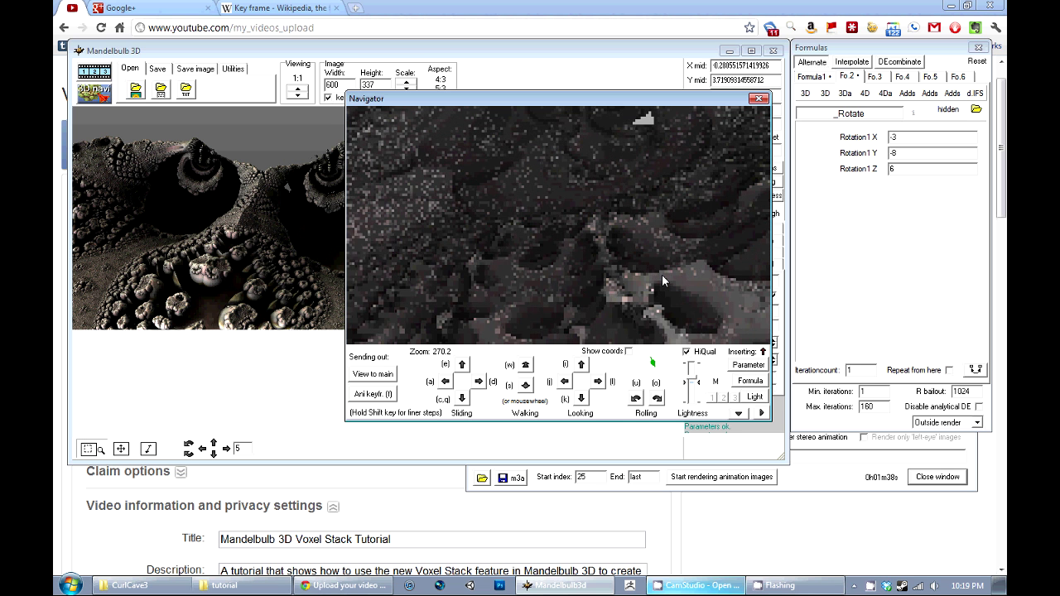
key(i)
key(w)
key(w)
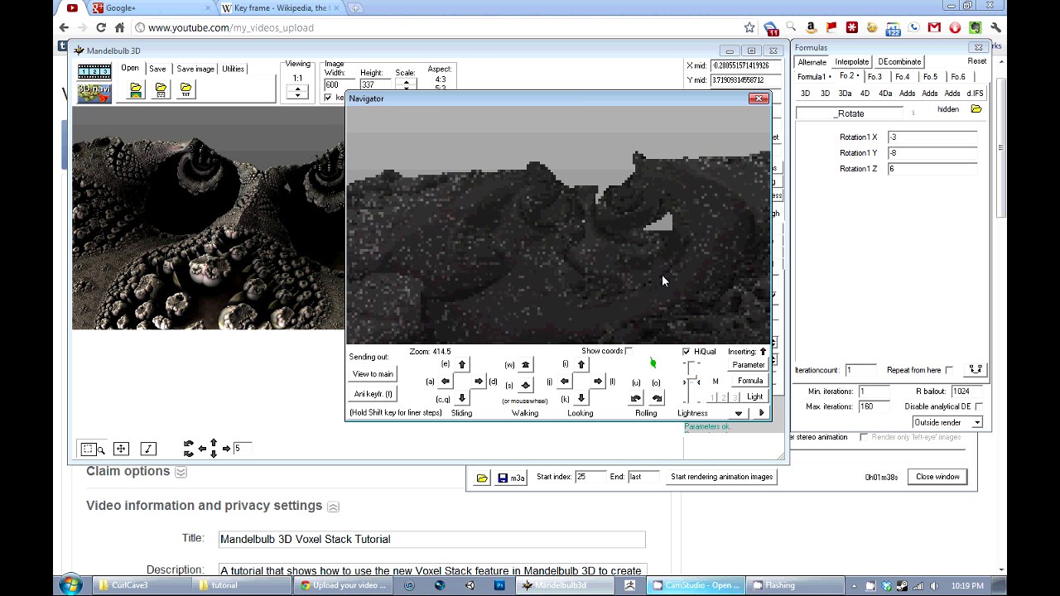
key(w)
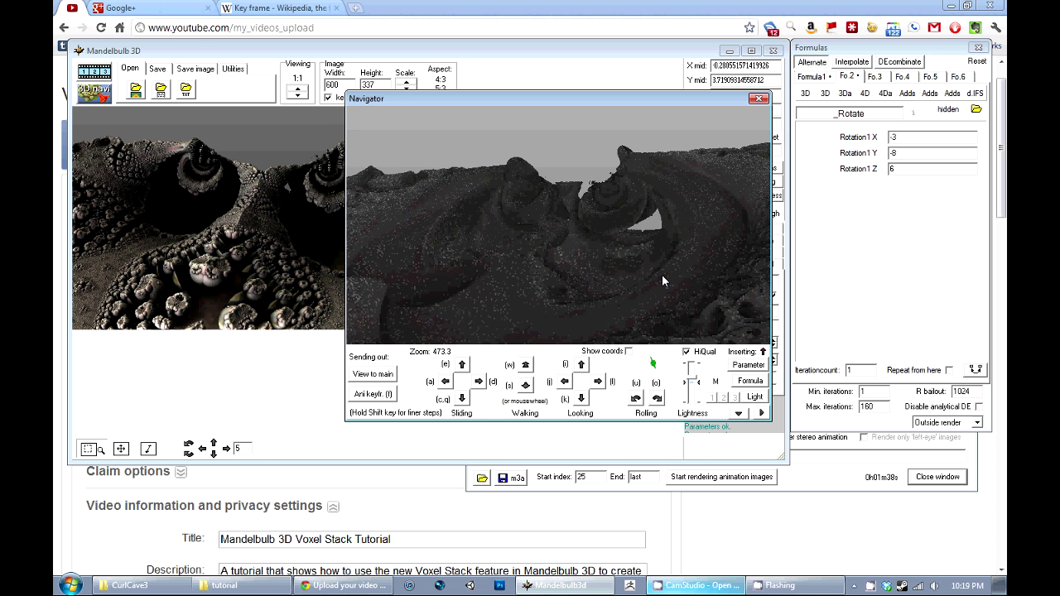
scroll(663, 278, up, 2)
scroll(662, 280, down, 5)
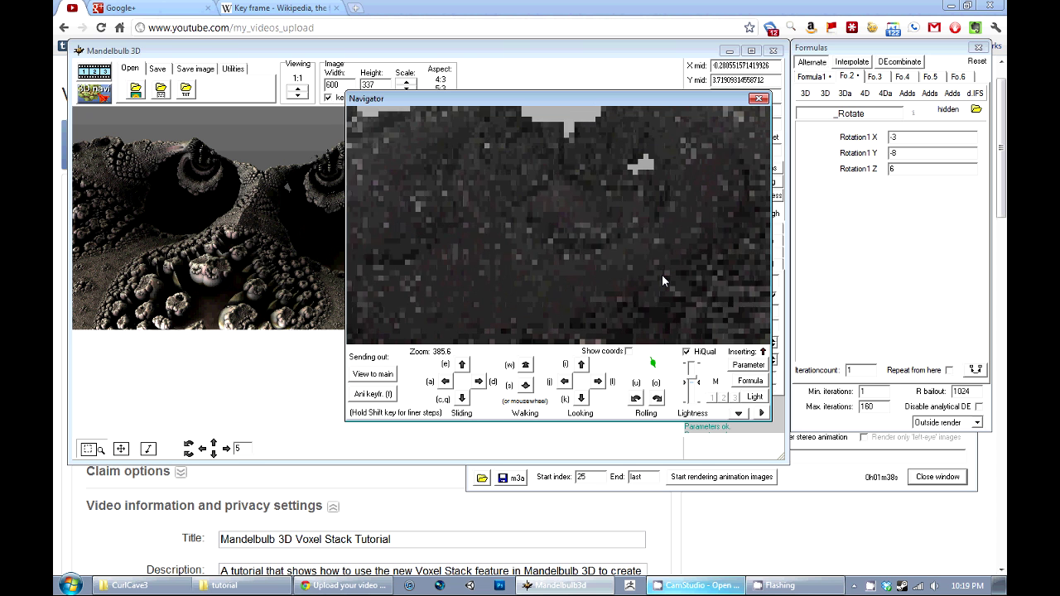
scroll(662, 280, up, 2)
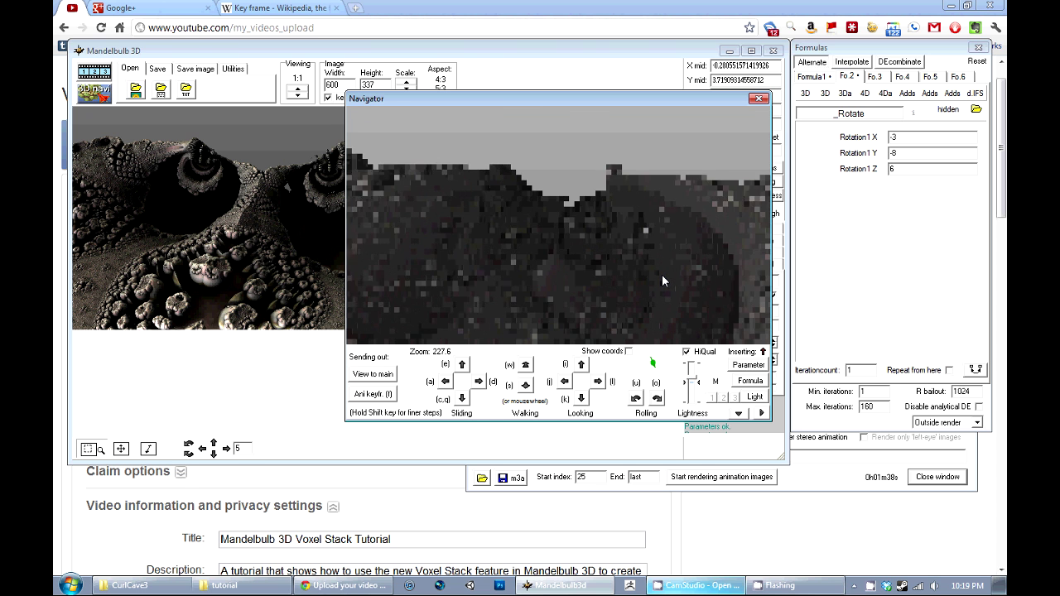
scroll(662, 280, down, 1)
scroll(661, 280, up, 1)
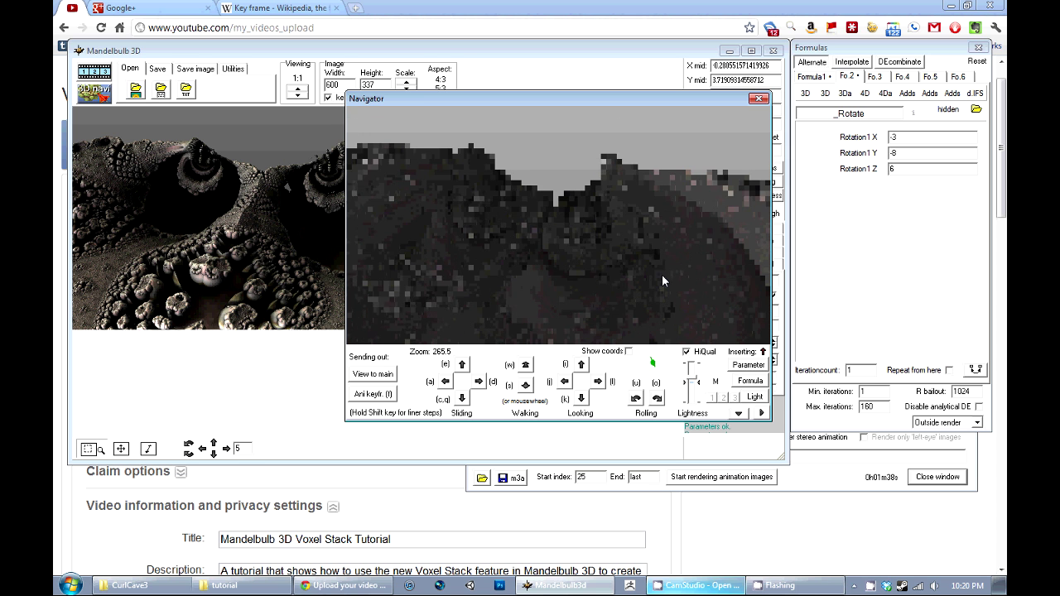
Send the reframed Navigator view to the main window and calculate it in 3D.
click(391, 374)
click(306, 371)
click(708, 195)
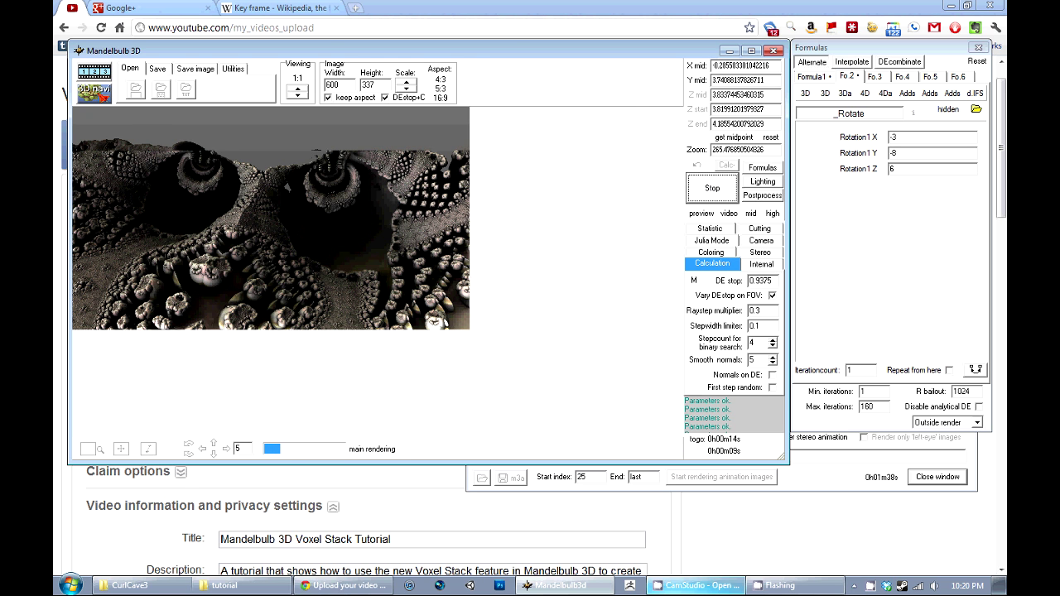
Bring up the Animation maker, move it clear of the rendered image, and insert the fractal as keyframe 3.
click(100, 74)
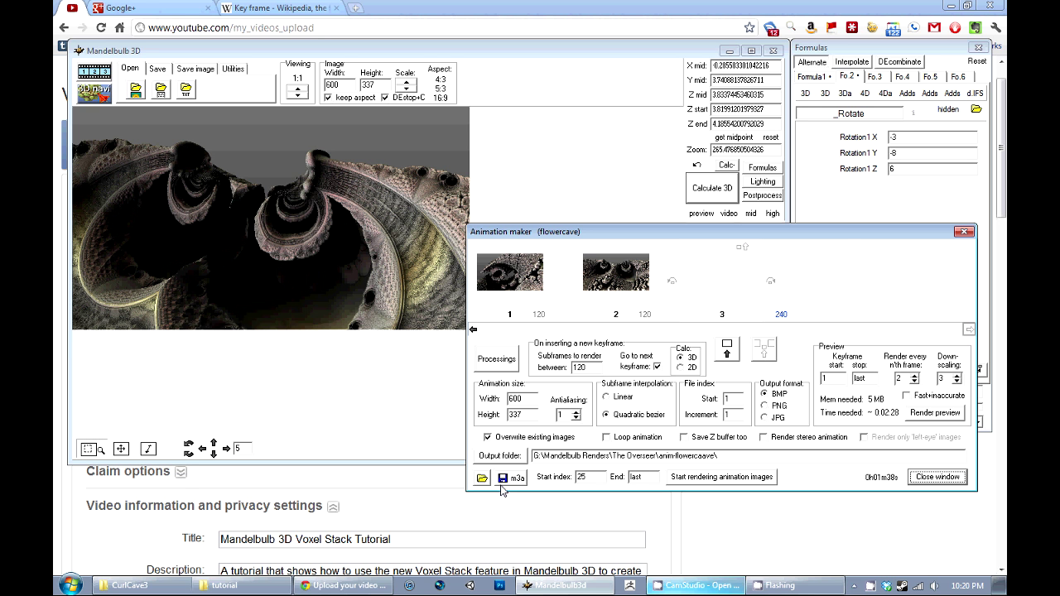
drag(840, 238, 804, 253)
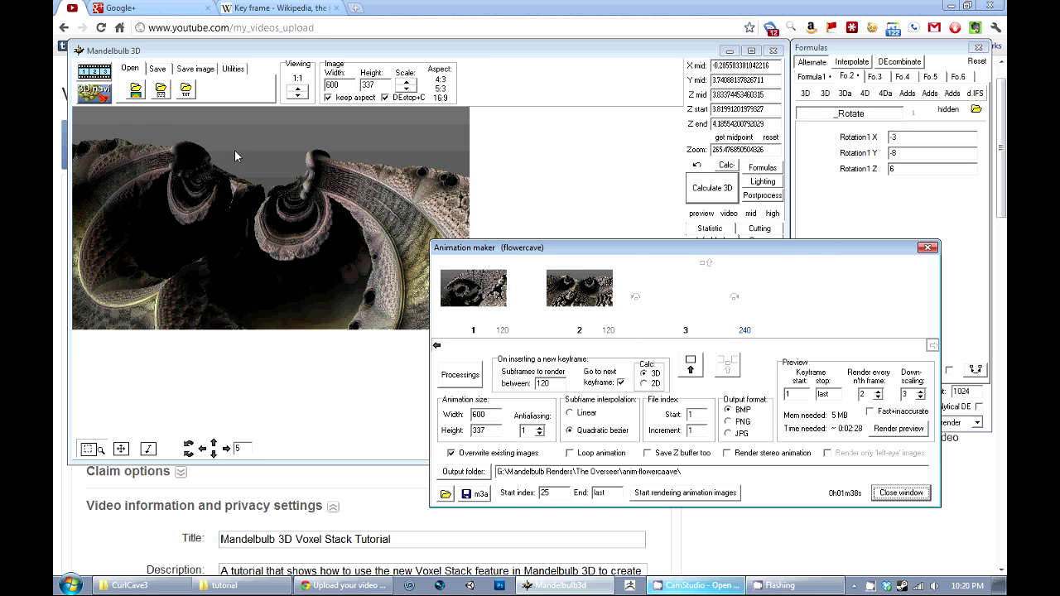
click(691, 365)
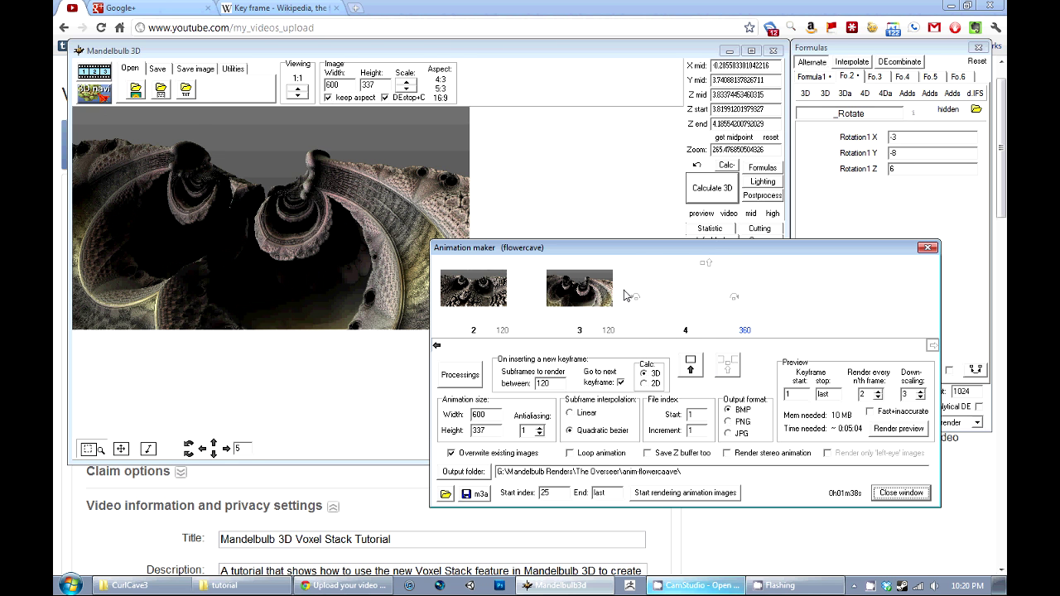
Set the _Rotate formula's Rotation1 X, Y and Z all to 0 and insert the formula into the Navigator.
click(103, 97)
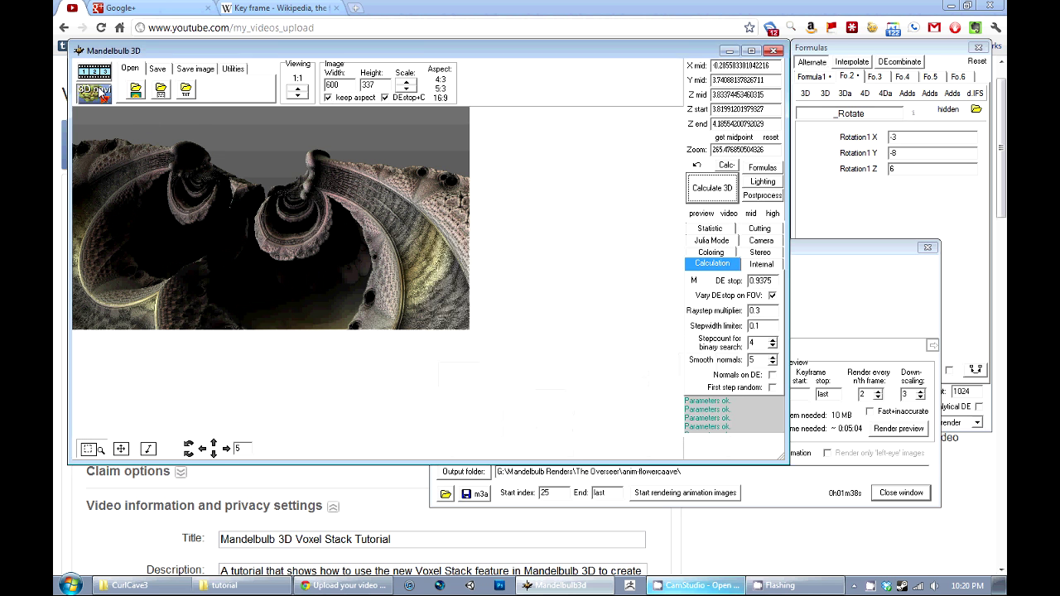
double_click(899, 139)
text(0)
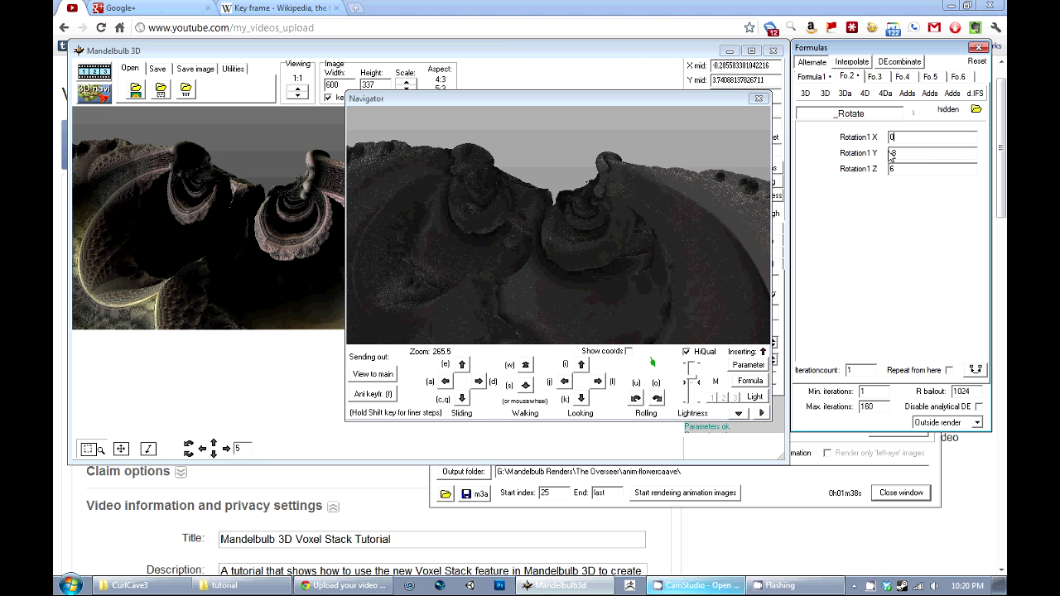
double_click(894, 154)
text(0)
double_click(892, 170)
text(0)
click(749, 384)
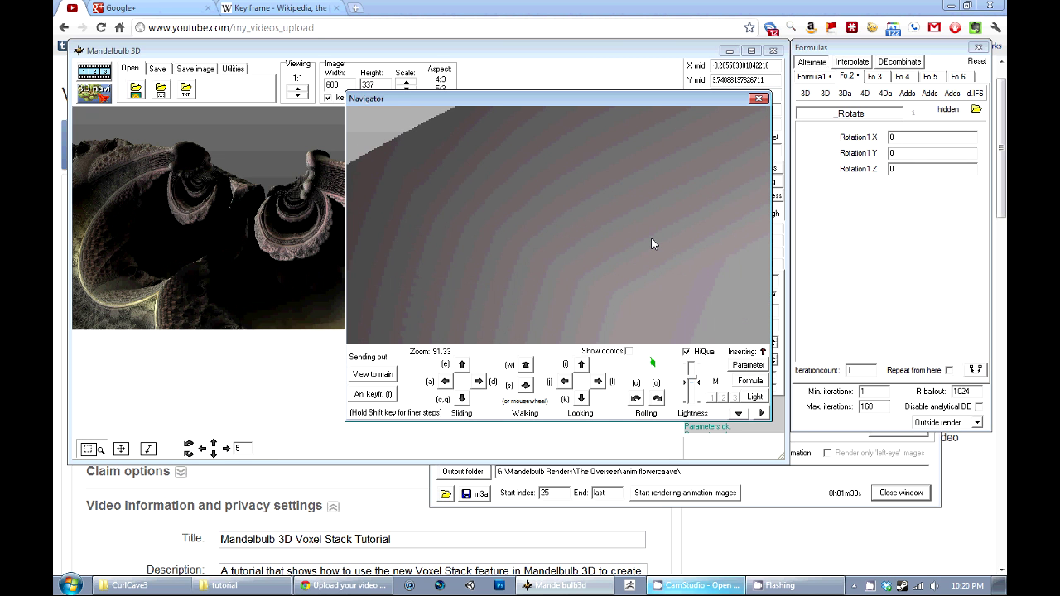
Move the Navigator camera back to frame the whole shell-like shape against the horizon.
scroll(651, 238, down, 5)
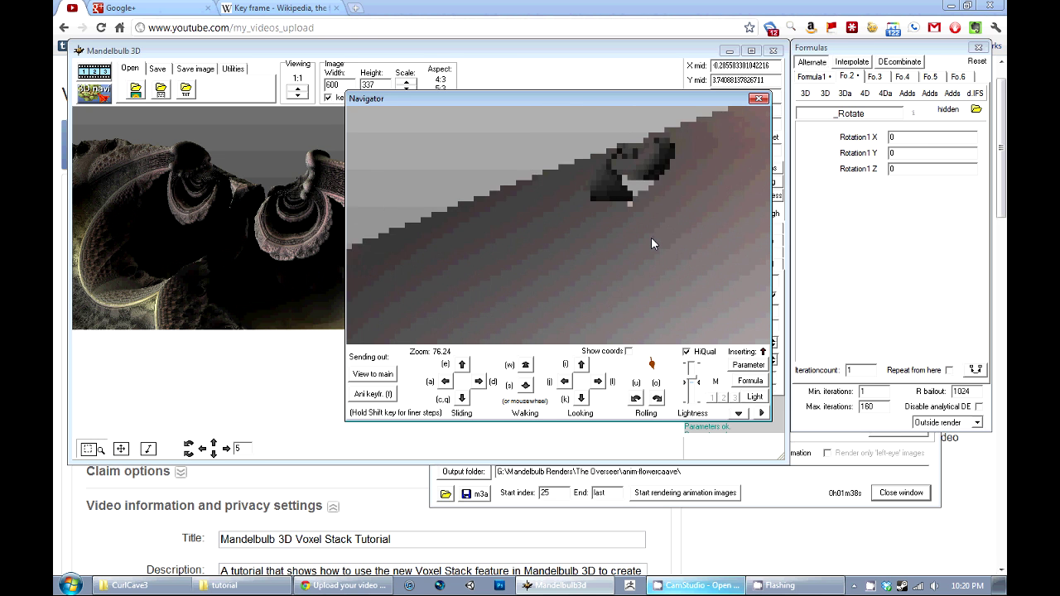
scroll(651, 237, up, 5)
scroll(651, 237, down, 4)
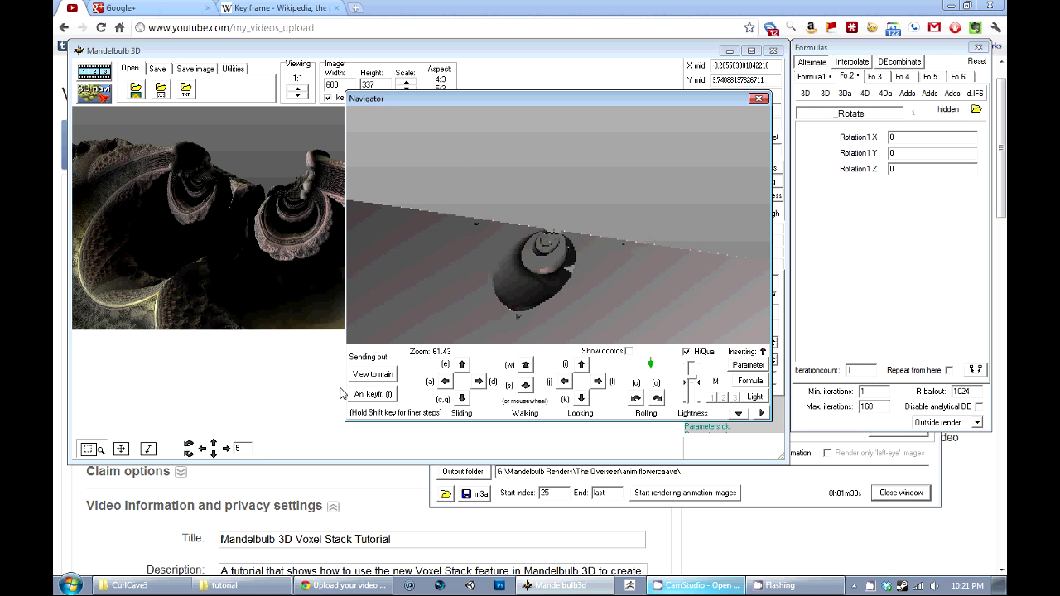
Rearrange the windows so the Navigator and Animation maker are accessible, and send the Navigator view directly as keyframe 4.
drag(469, 139, 492, 84)
key(f)
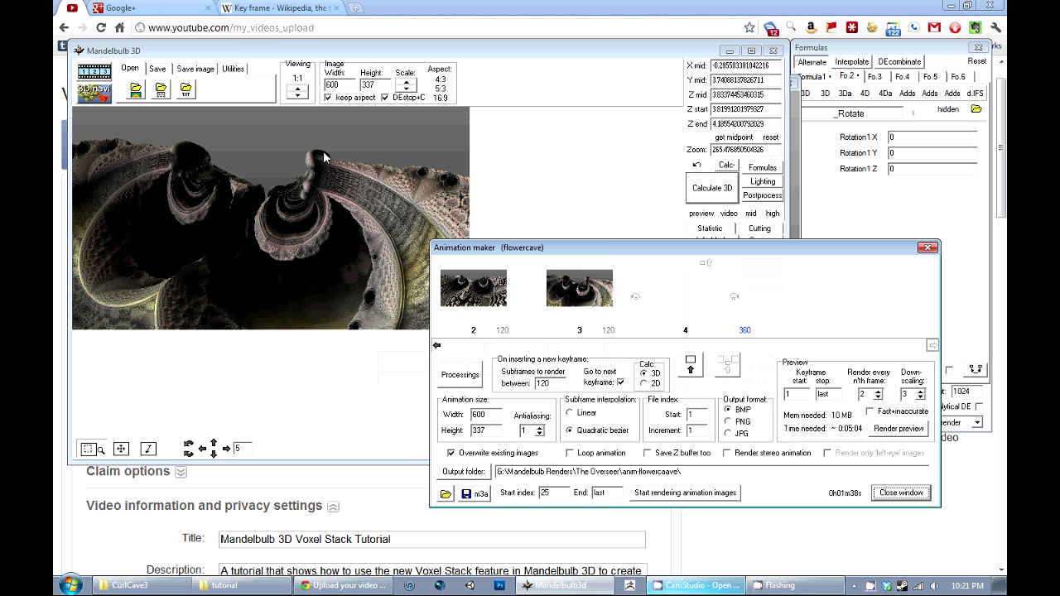
drag(605, 247, 751, 369)
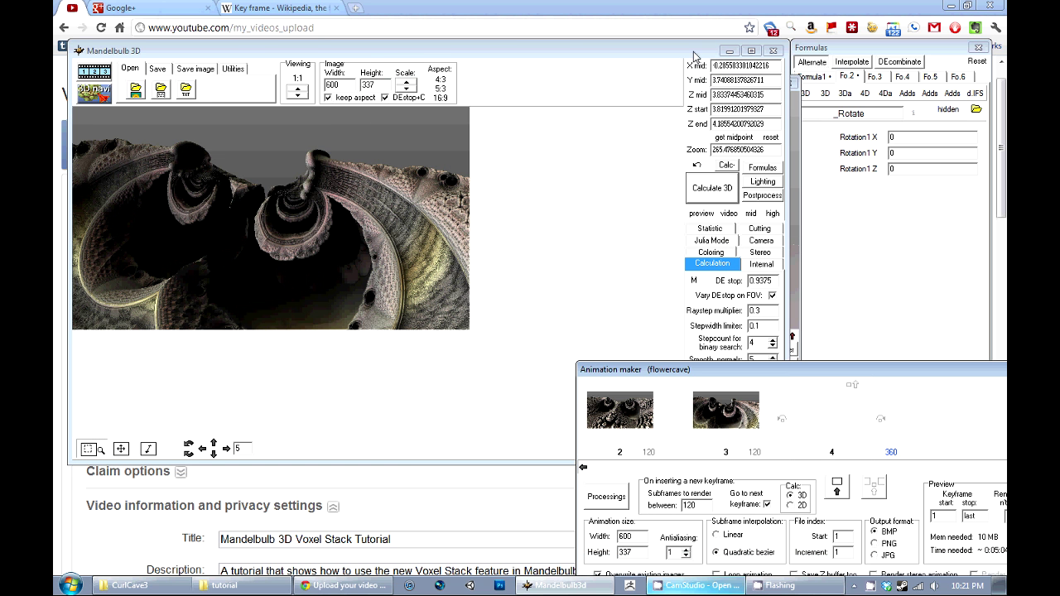
drag(790, 137, 510, 141)
drag(627, 90, 728, 41)
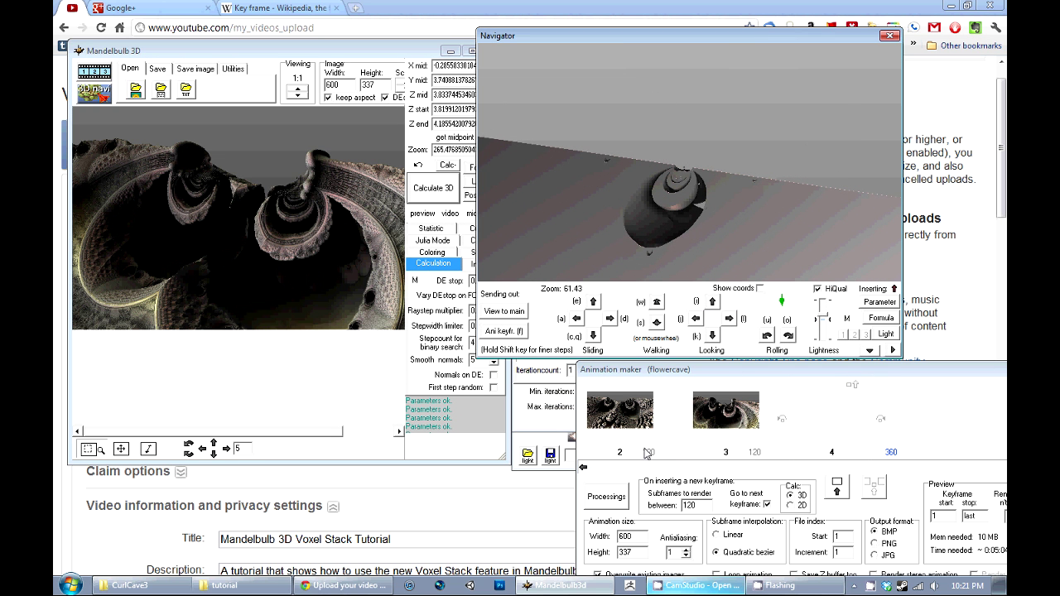
click(489, 332)
drag(771, 379, 437, 244)
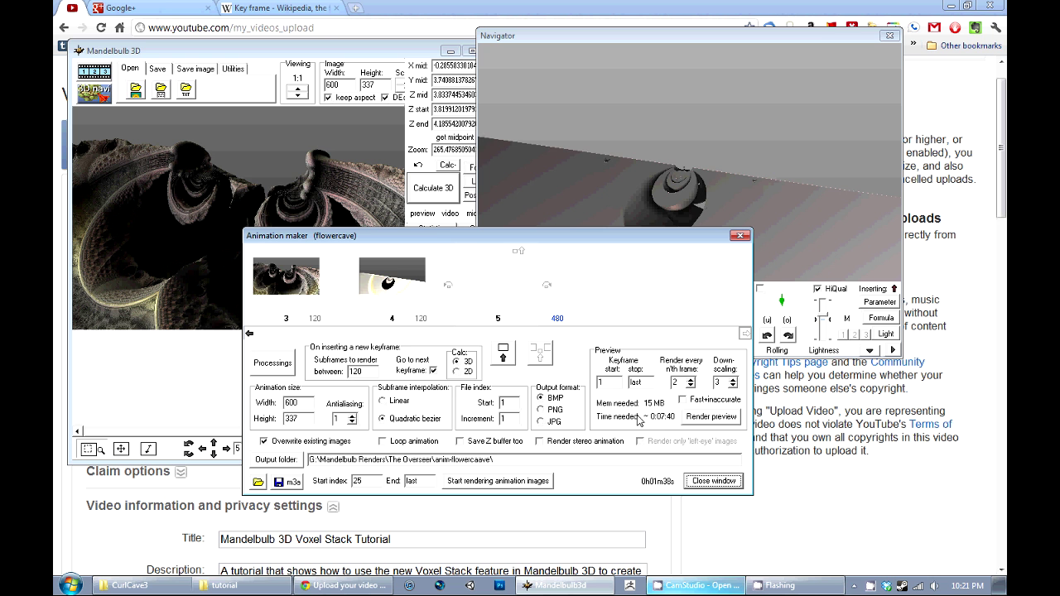
Scroll back to keyframe 1, render a preview of every 4th frame with downscaling 7, and exit the preview.
click(249, 333)
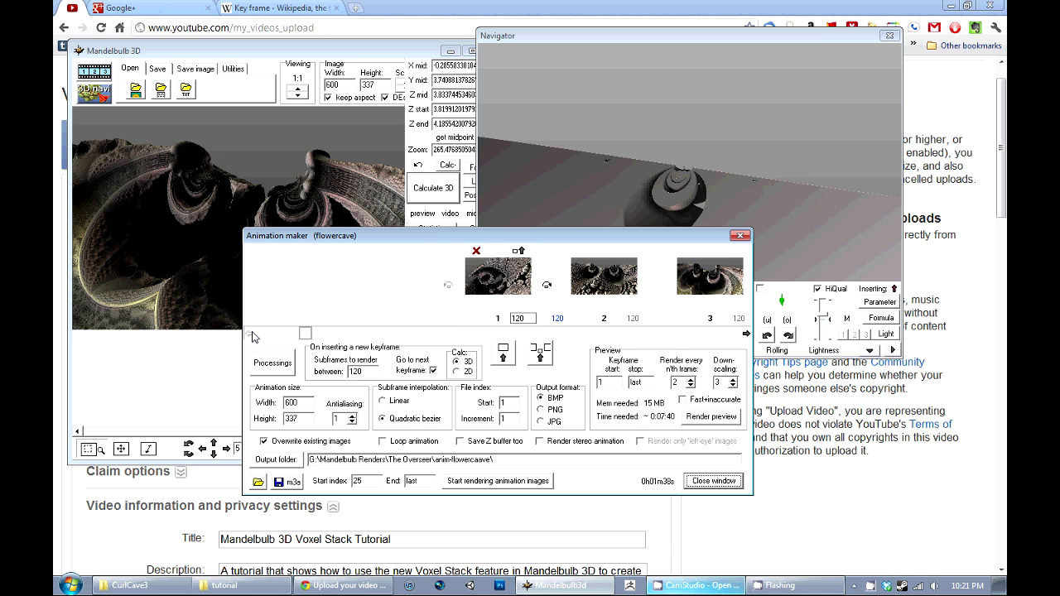
drag(426, 240, 484, 263)
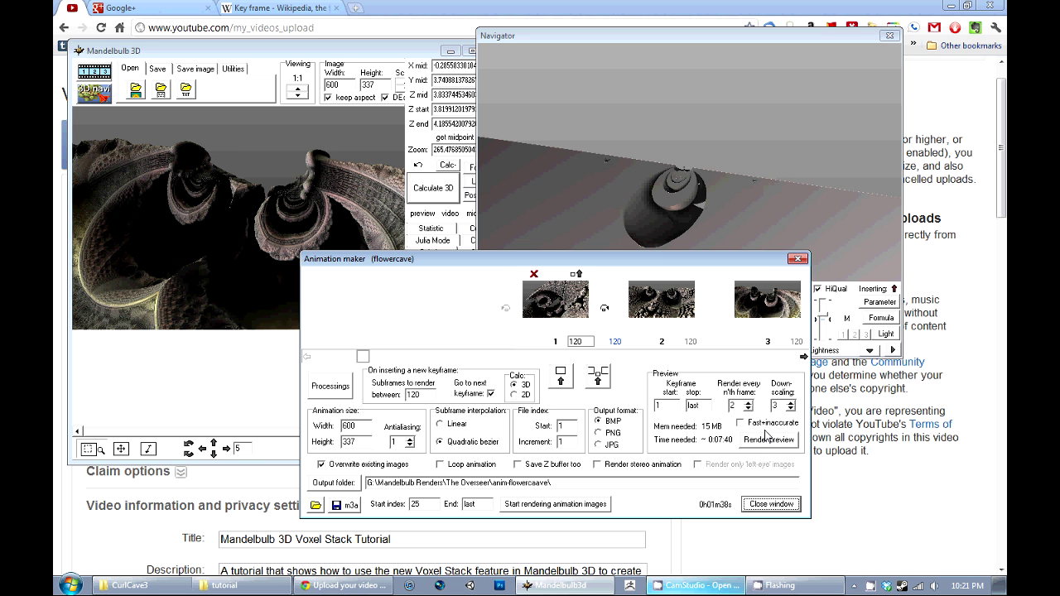
click(791, 404)
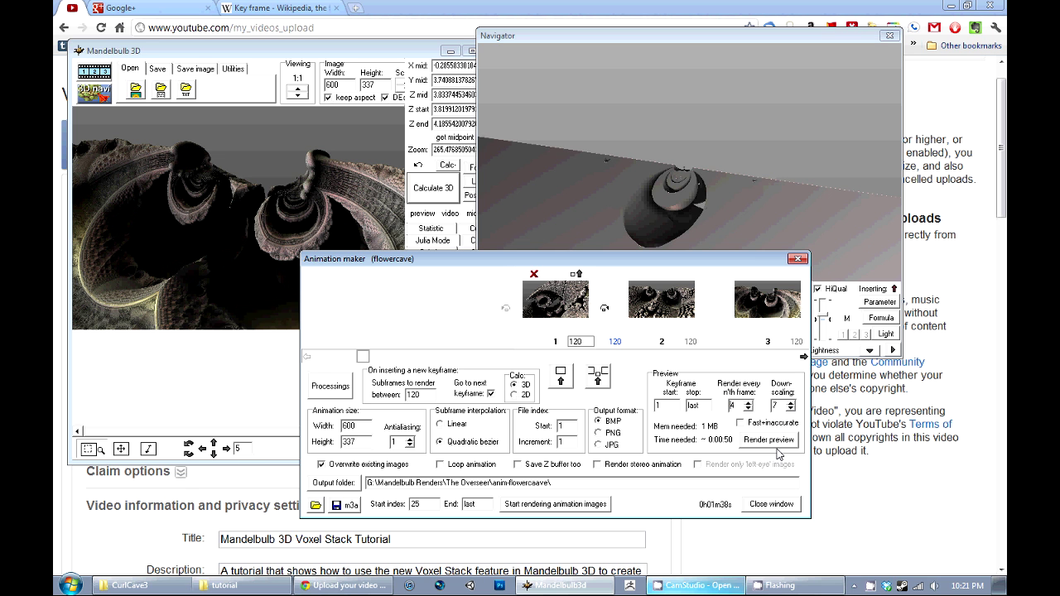
click(773, 442)
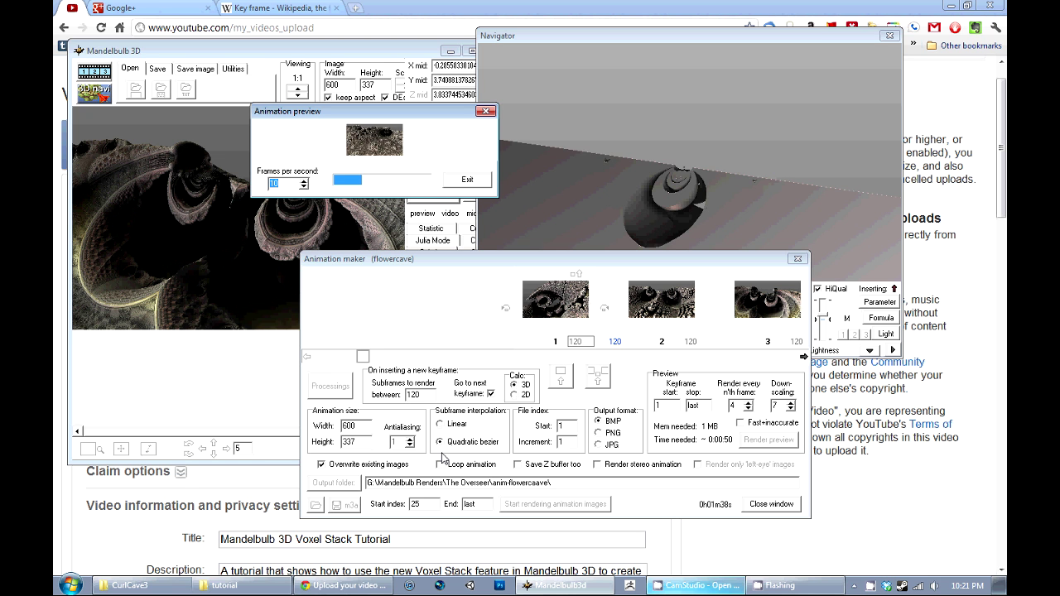
click(489, 180)
Set the preview downscaling to 3 and render the animation preview again.
click(791, 409)
click(791, 409)
click(791, 409)
click(791, 410)
click(769, 439)
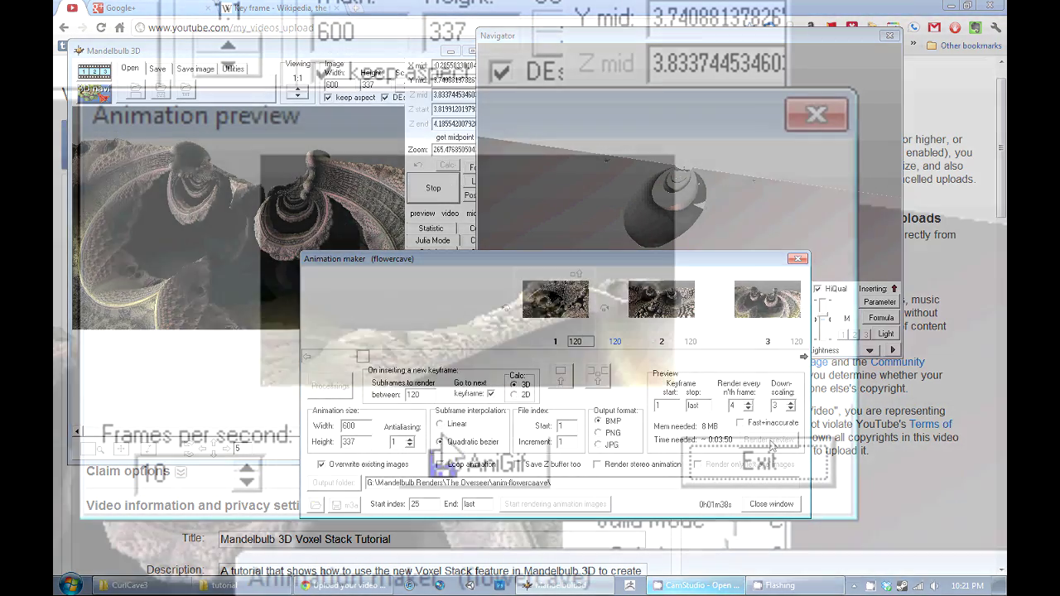
Play the animation preview at 6 frames per second and exit it.
click(293, 233)
click(294, 233)
click(293, 233)
click(293, 232)
click(293, 233)
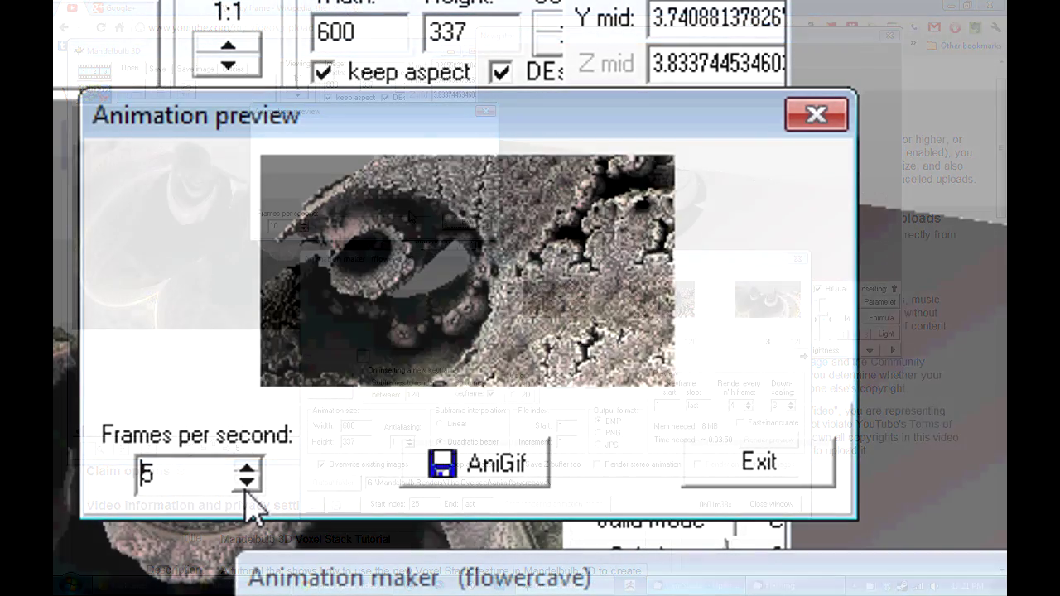
click(250, 469)
click(251, 469)
click(257, 485)
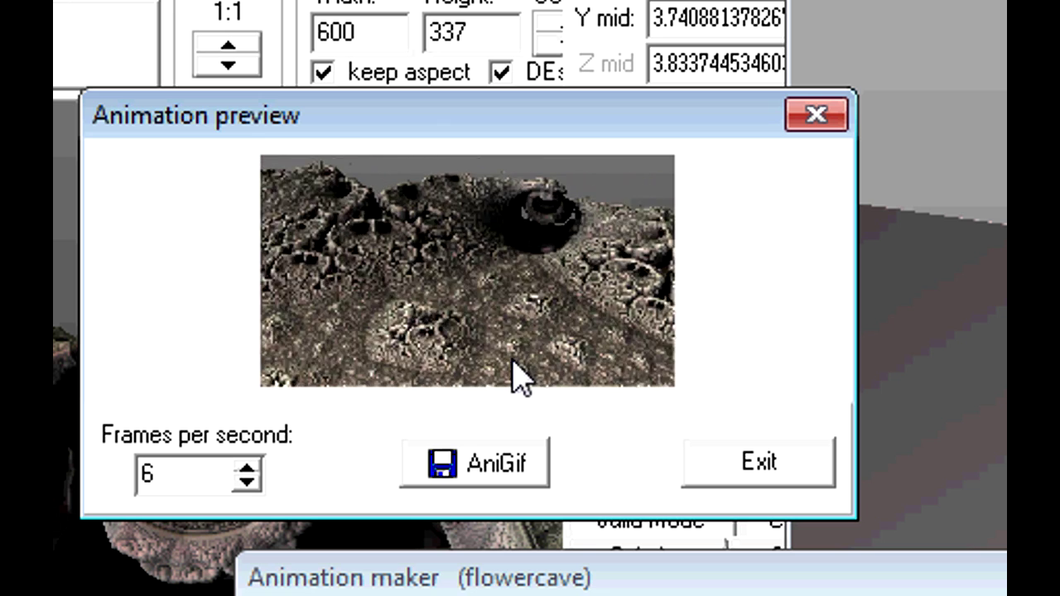
click(758, 466)
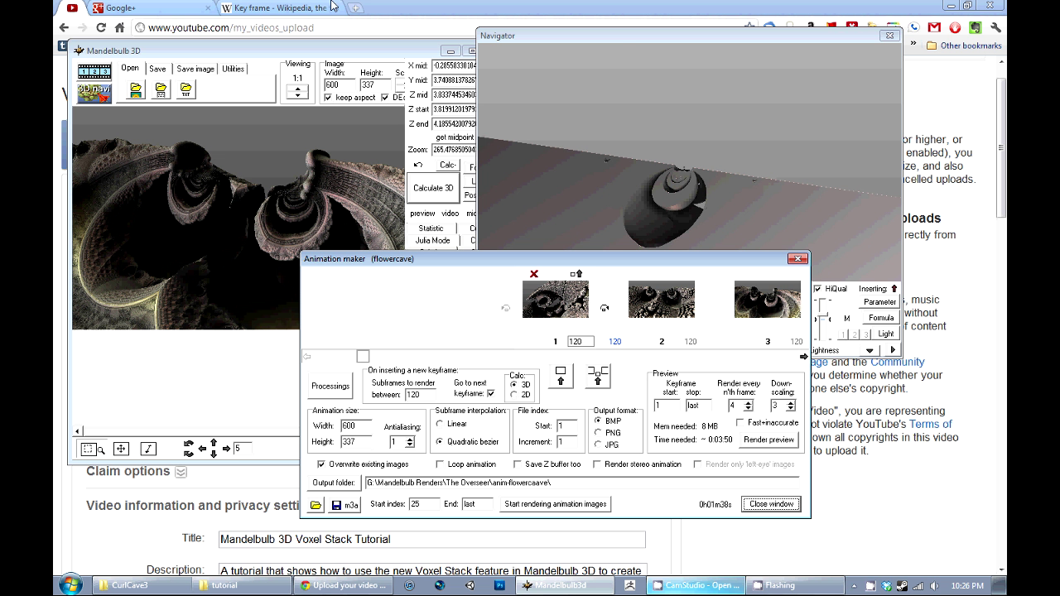
Send keyframe 1's parameters to the main window and bring the Navigator to the front.
drag(627, 41, 579, 42)
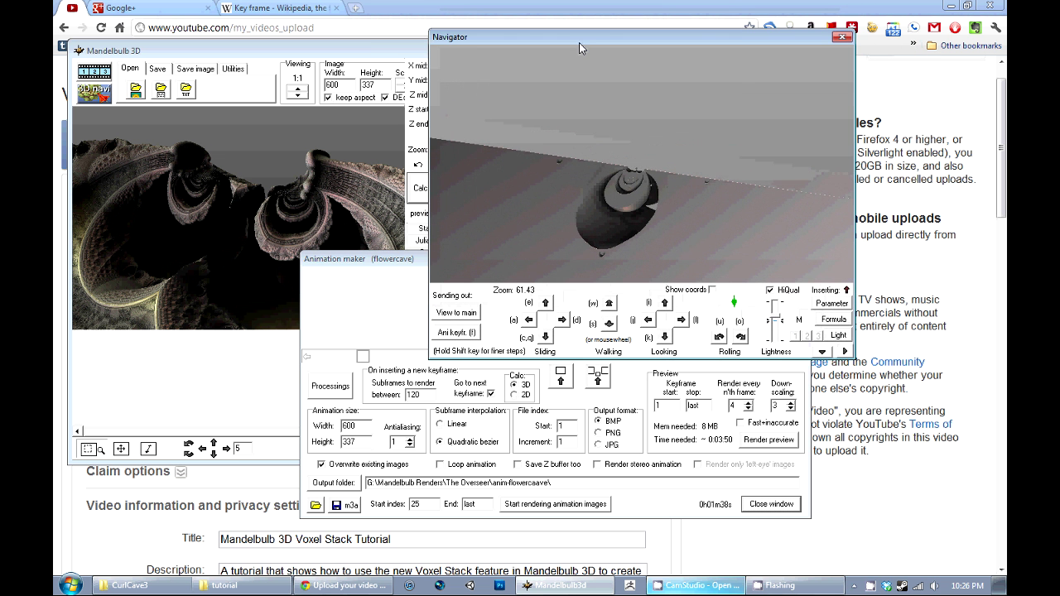
click(399, 260)
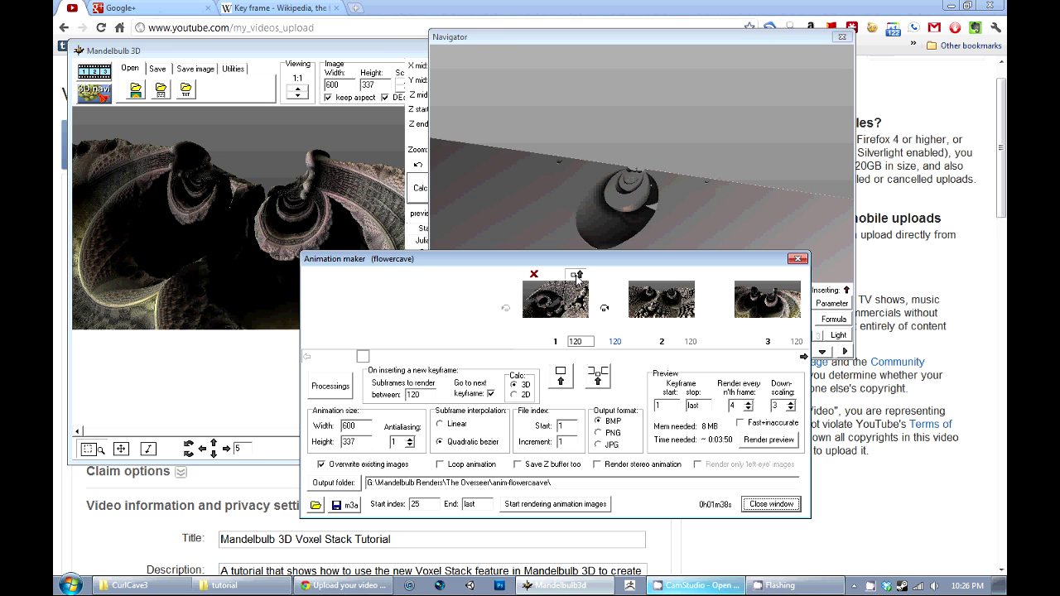
click(577, 276)
click(94, 91)
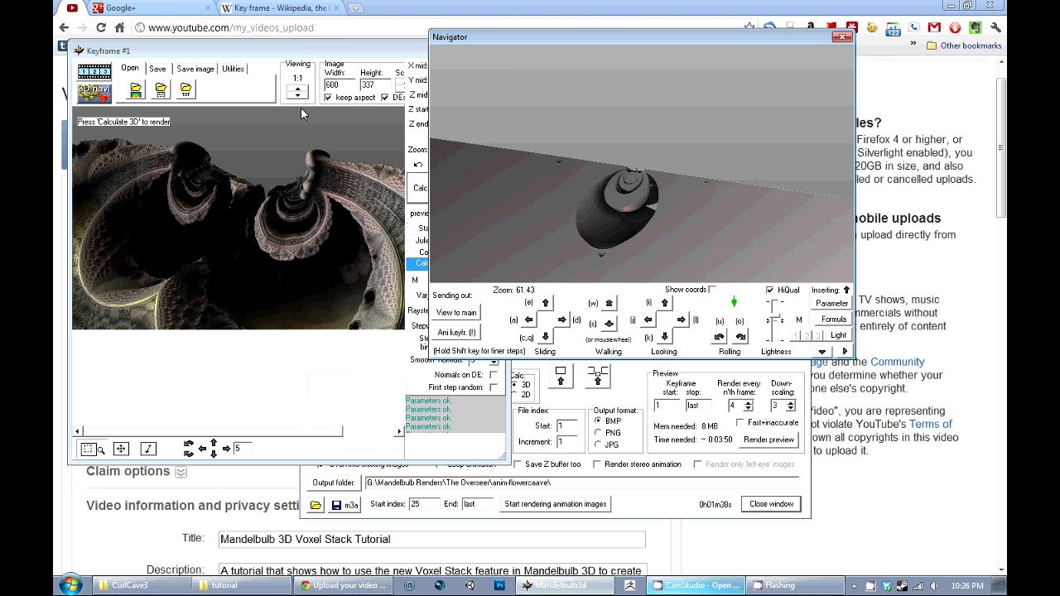
Load keyframe 1's parameters into the Navigator and move the Navigator window clear of the Formulas window.
click(832, 304)
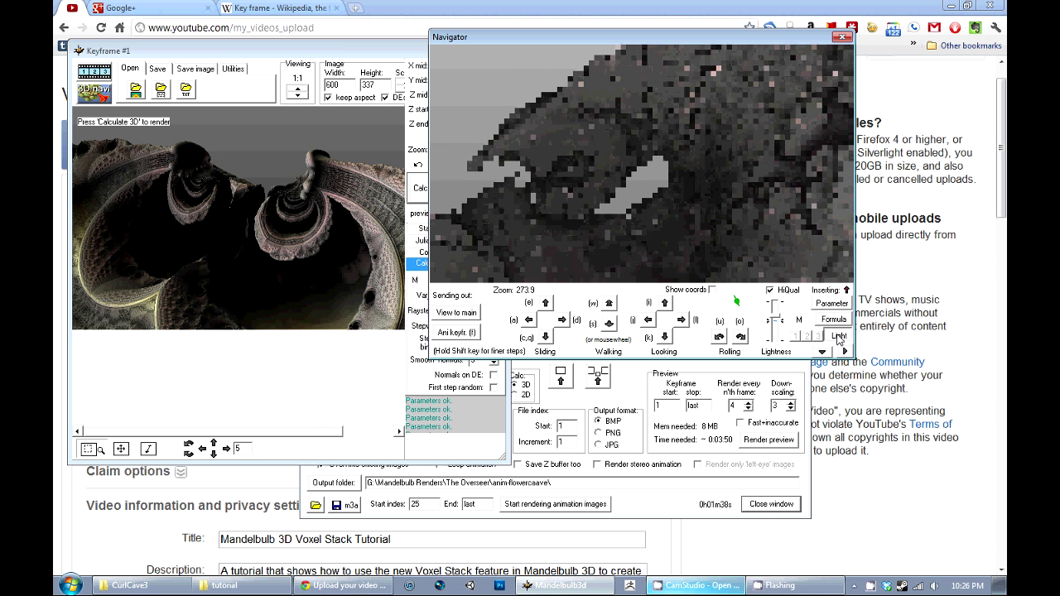
drag(737, 44, 597, 151)
drag(640, 50, 869, 69)
drag(667, 146, 690, 114)
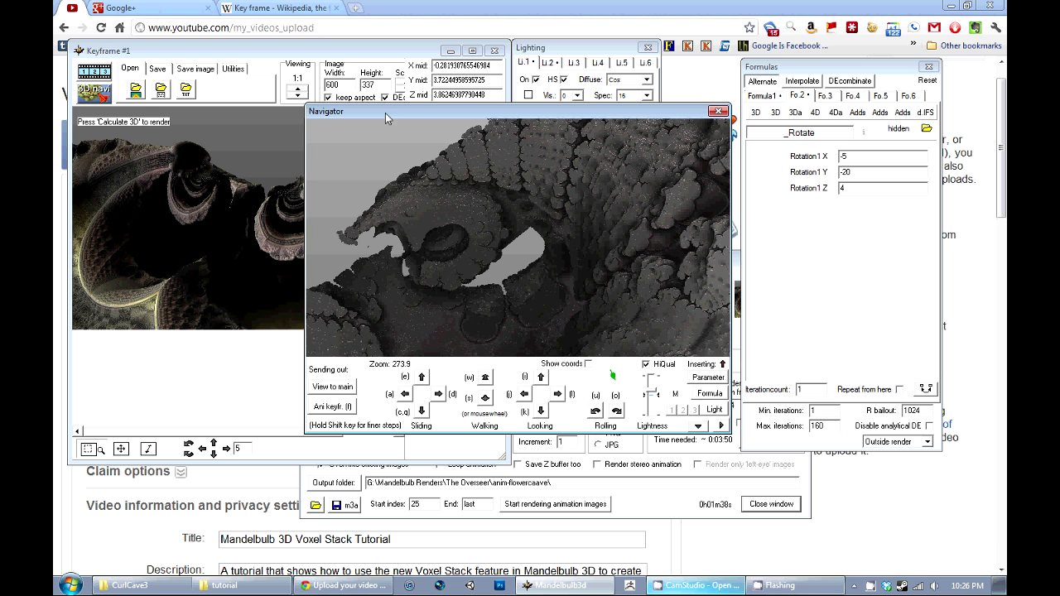
Select keyframe 2 in the Animation maker and load its parameters into the main window and the Navigator.
click(117, 84)
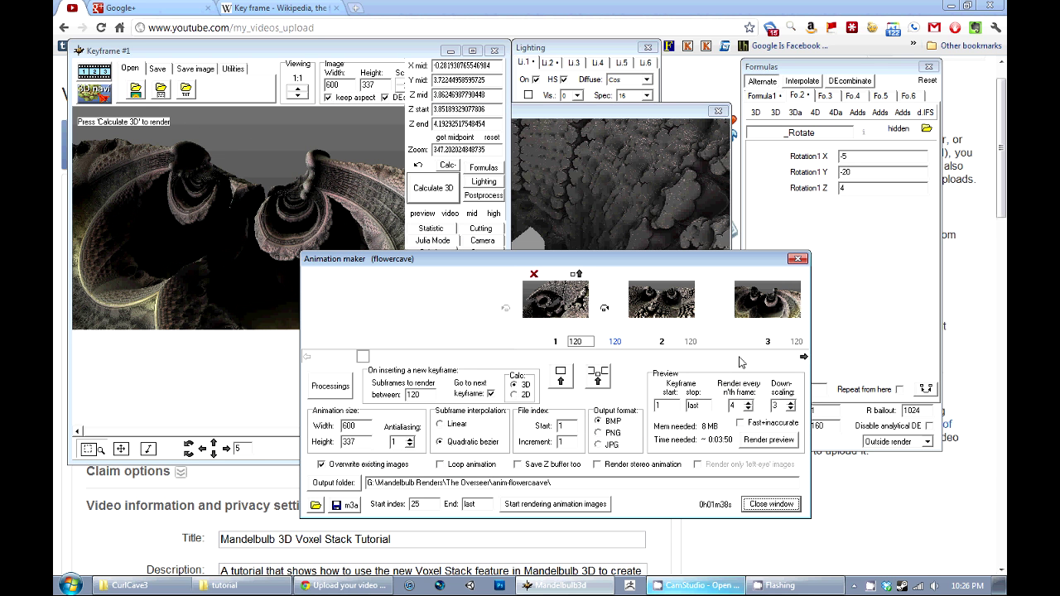
click(803, 357)
click(577, 274)
click(638, 170)
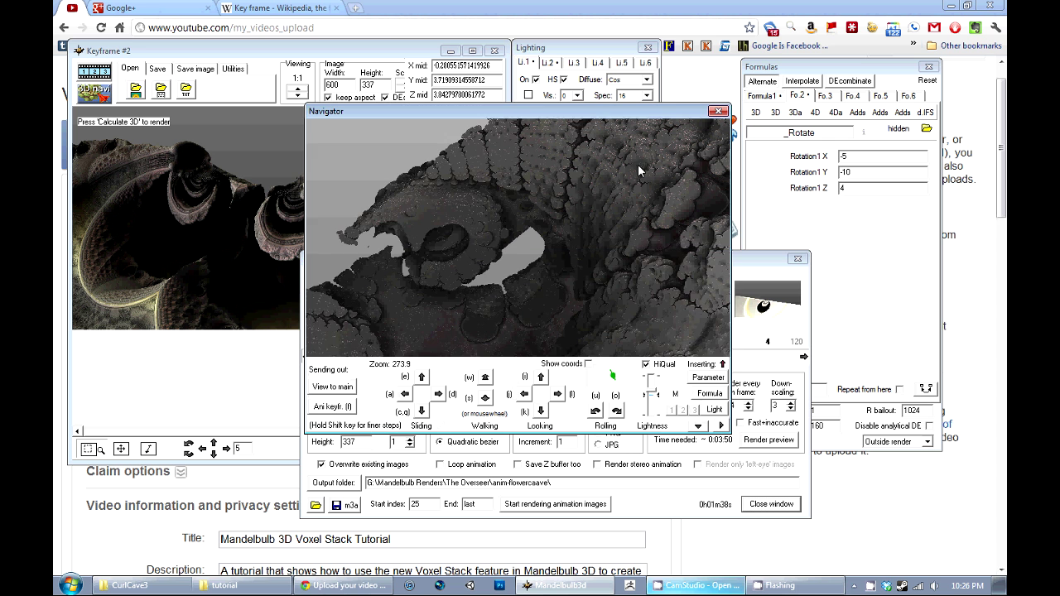
click(711, 380)
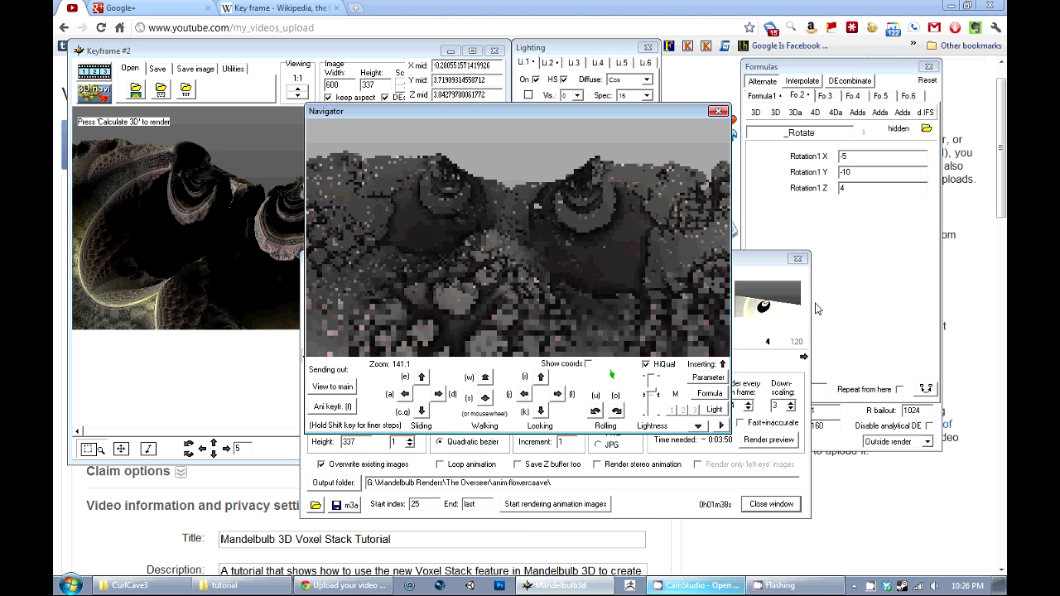
Try a Rotation1 Y of -15 in the _Rotate formula by inserting it into the Navigator view.
click(853, 172)
key(BackSpace)
text(5)
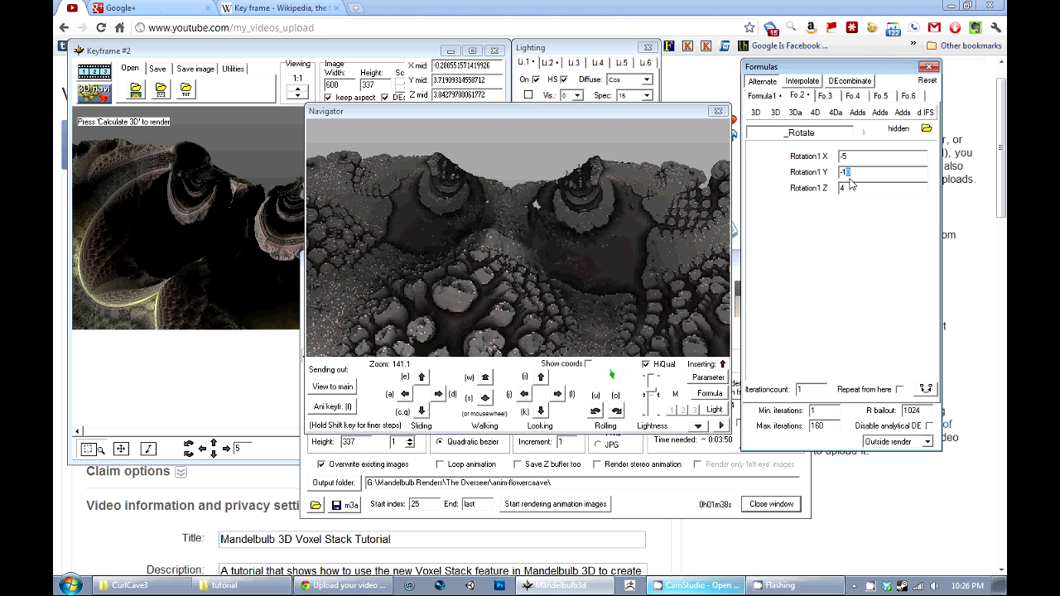
click(721, 396)
click(714, 376)
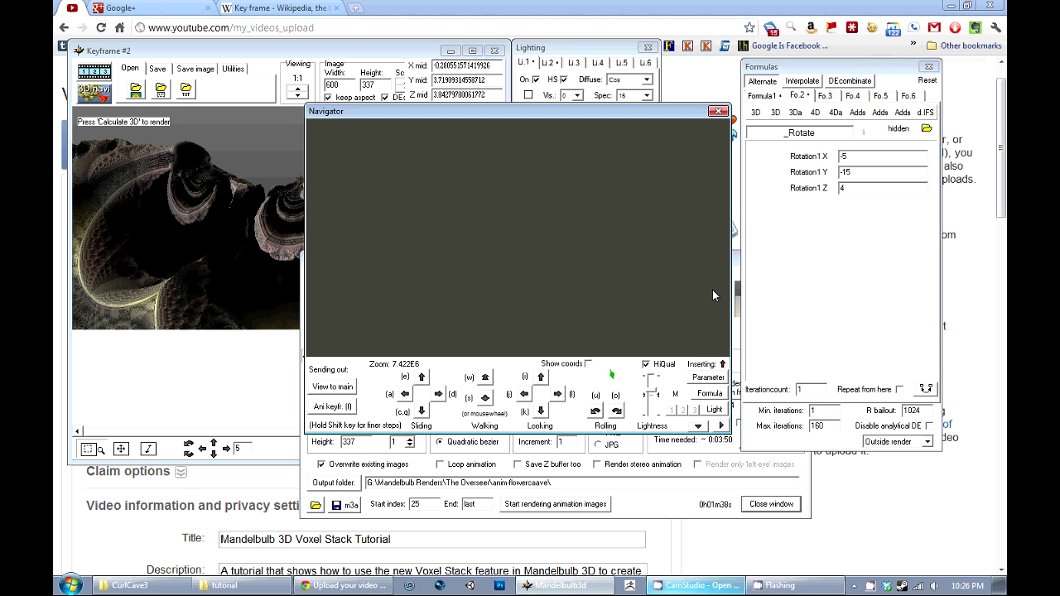
click(710, 395)
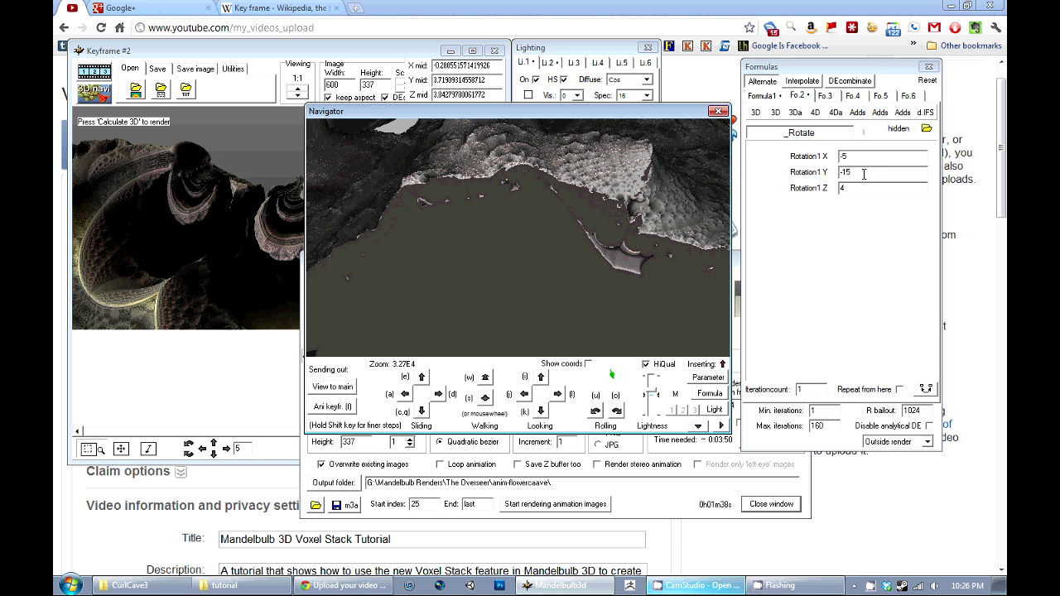
scroll(561, 196, up, 3)
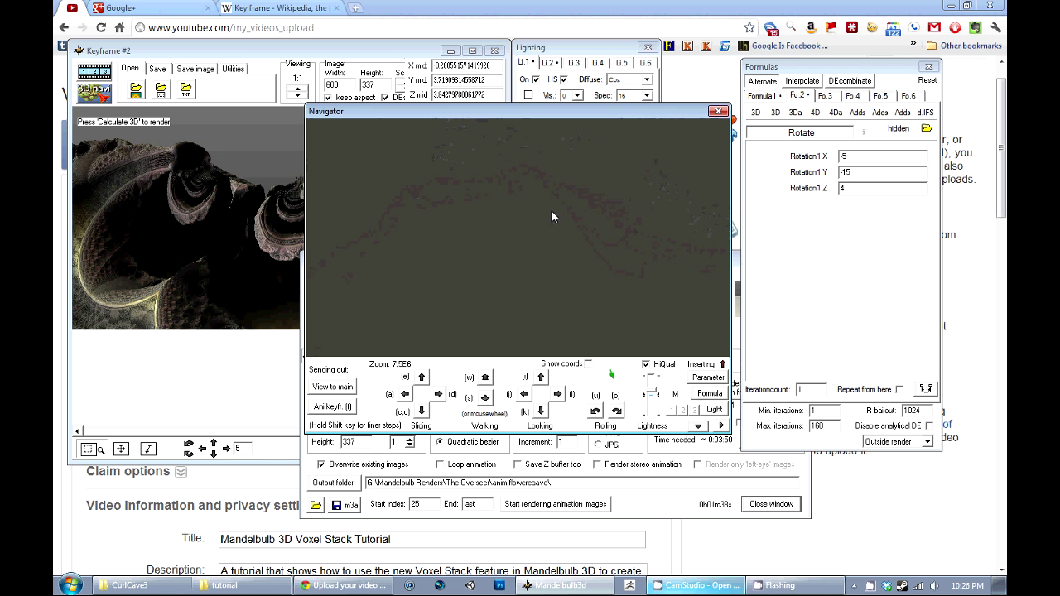
click(709, 379)
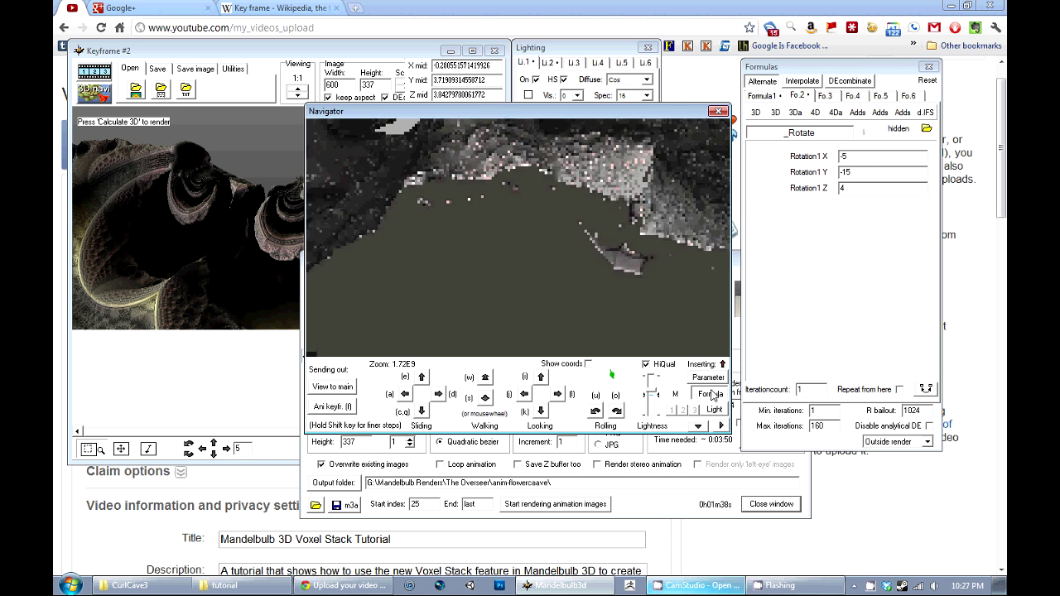
Try a Rotation1 Y of -20 in the _Rotate formula by inserting it into the Navigator view.
double_click(845, 171)
text(-20)
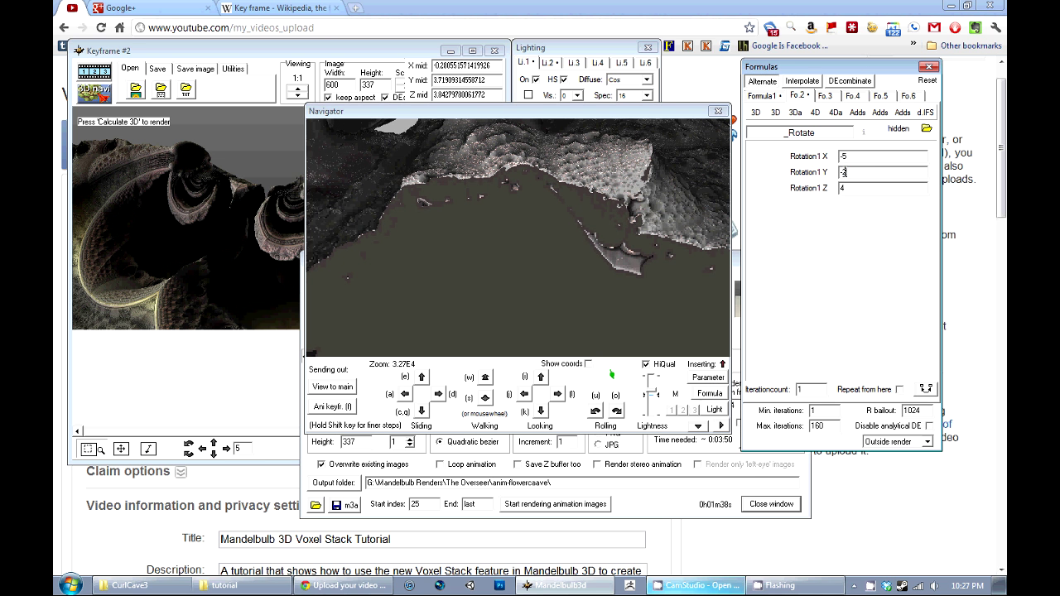
click(707, 377)
click(709, 396)
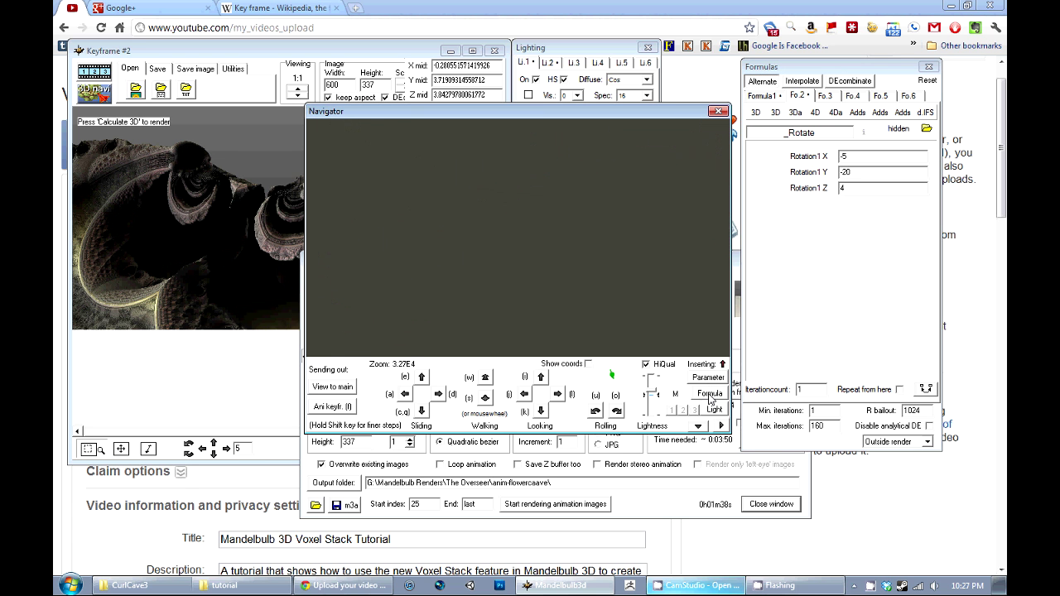
click(699, 378)
click(332, 386)
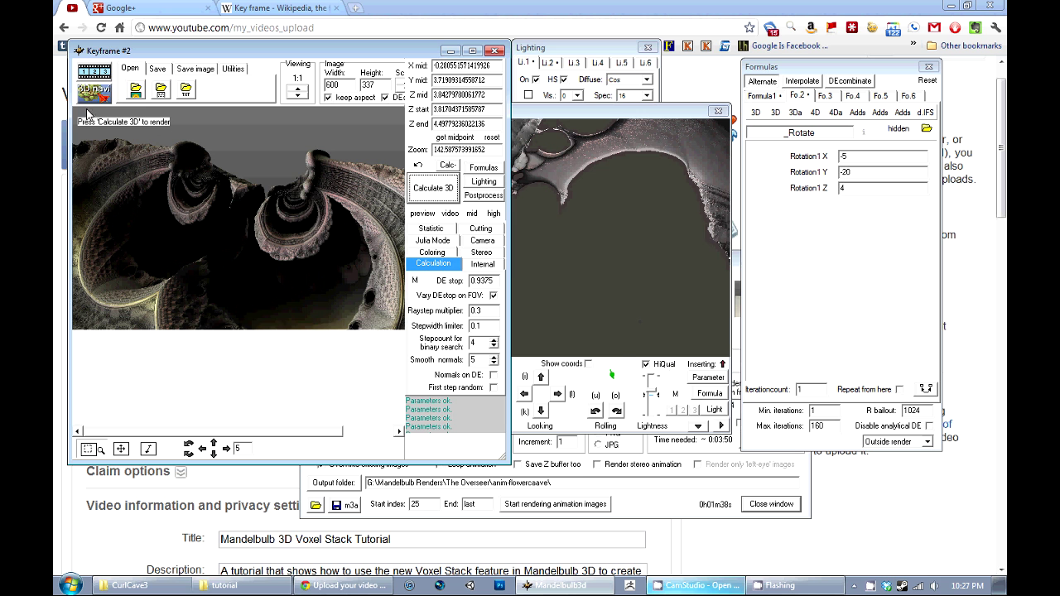
Reload keyframe 2's parameters into the main window and the Navigator, and walk the camera back from the fractal.
click(584, 476)
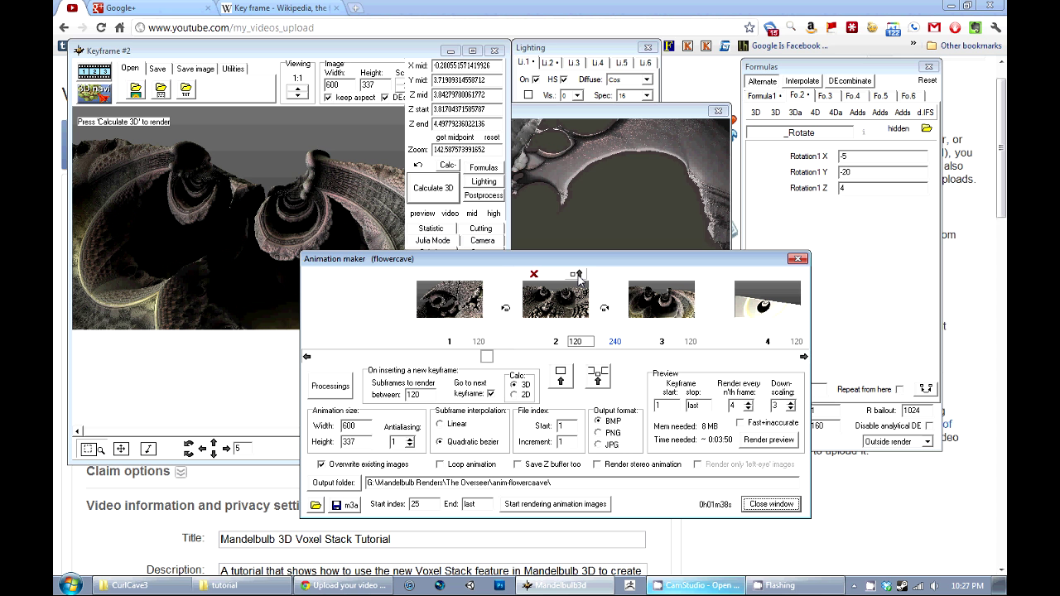
click(637, 155)
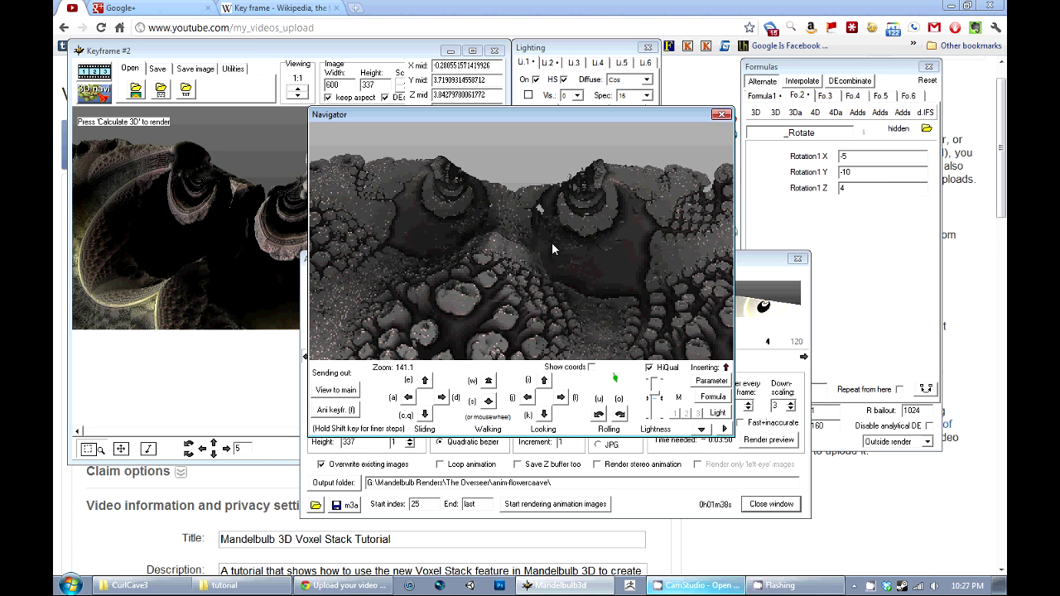
scroll(511, 313, down, 2)
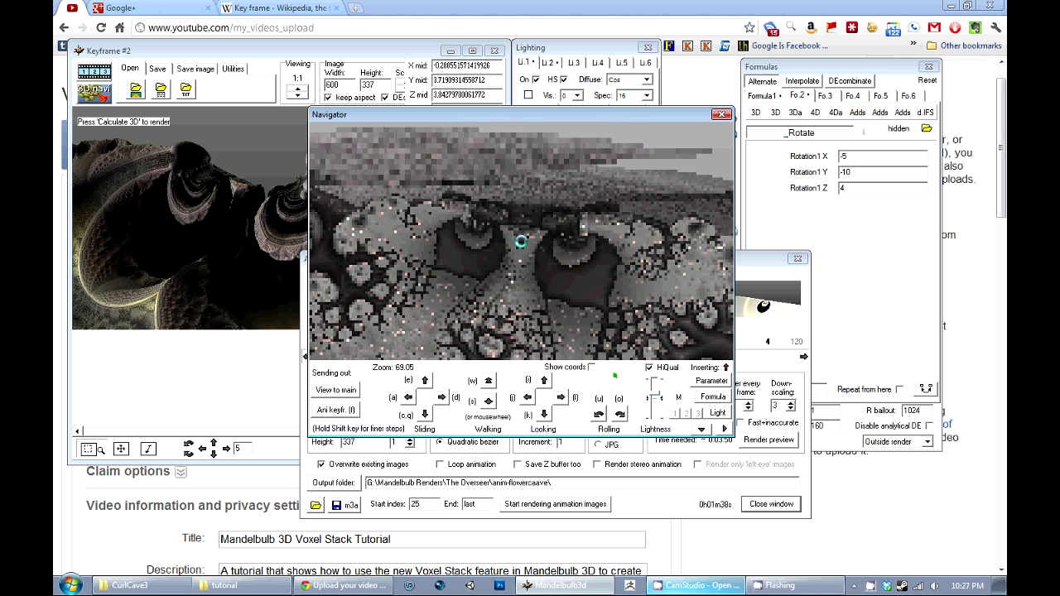
Set the _Rotate formula's Rotation1 Y to -15 and insert the formula into the Navigator.
click(850, 173)
key(BackSpace)
text(5)
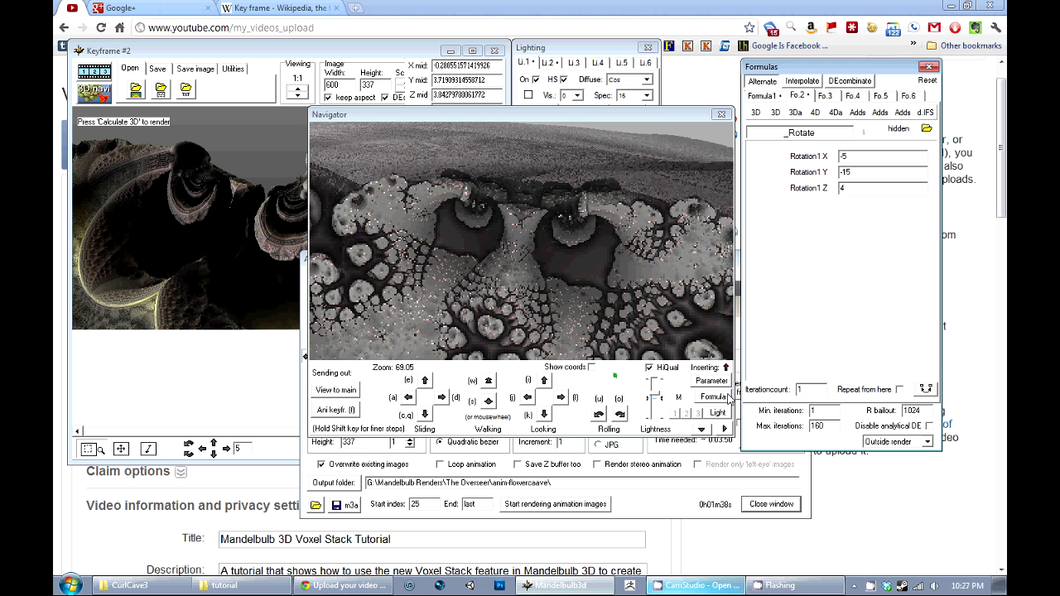
click(688, 294)
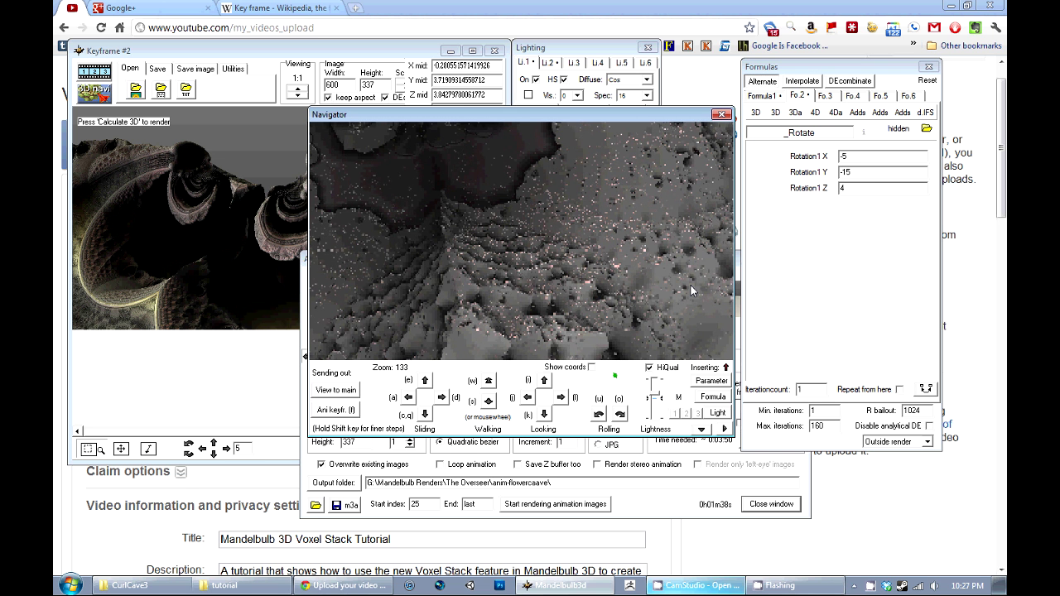
Move and turn the Navigator camera until it faces the two spiral eye shapes symmetrically.
scroll(691, 290, up, 2)
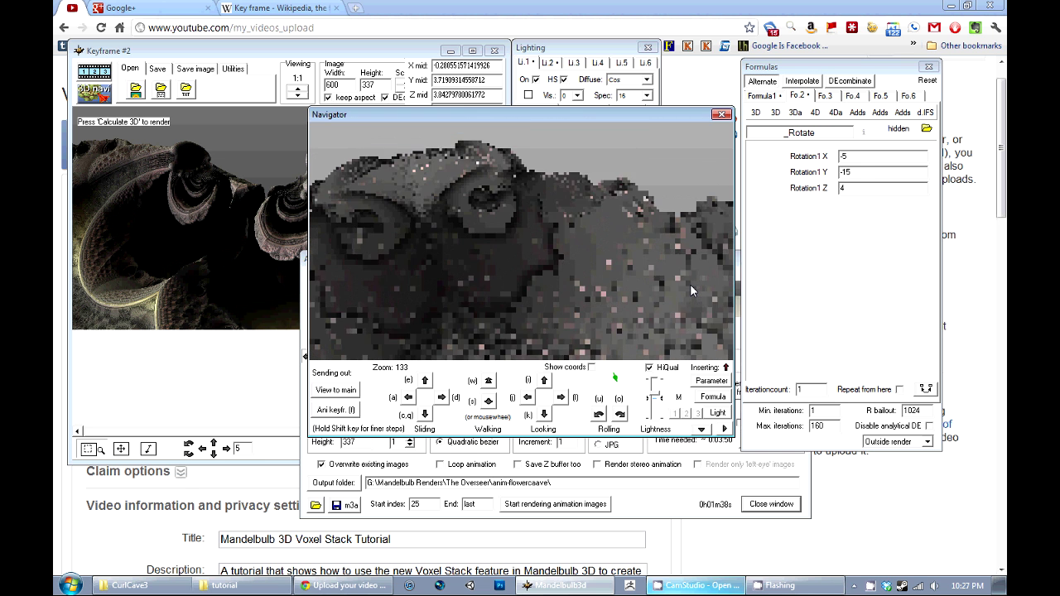
scroll(692, 287, up, 3)
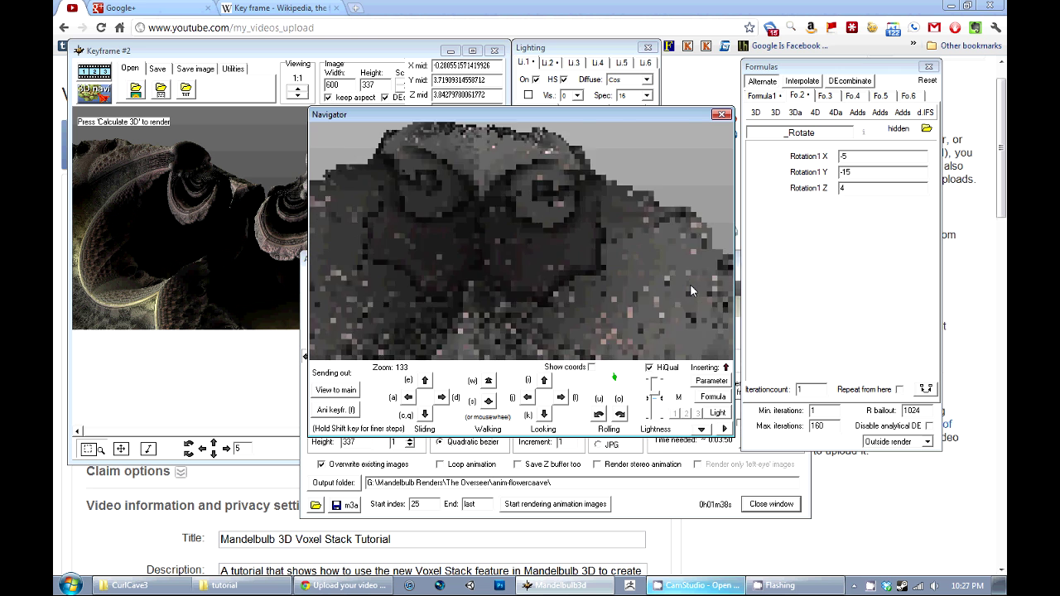
scroll(690, 284, up, 3)
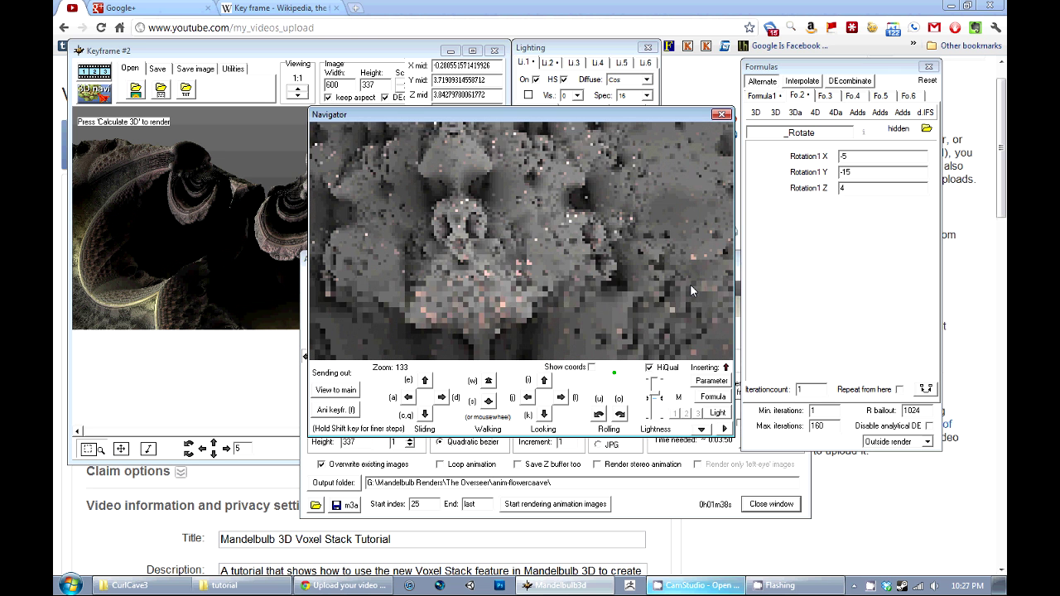
scroll(690, 284, up, 1)
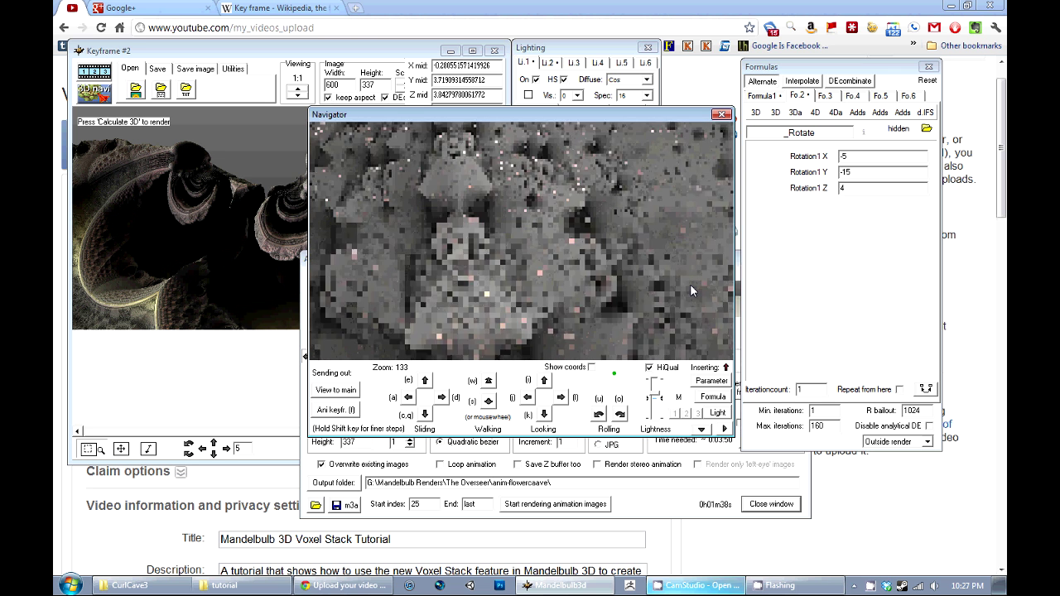
scroll(690, 284, up, 2)
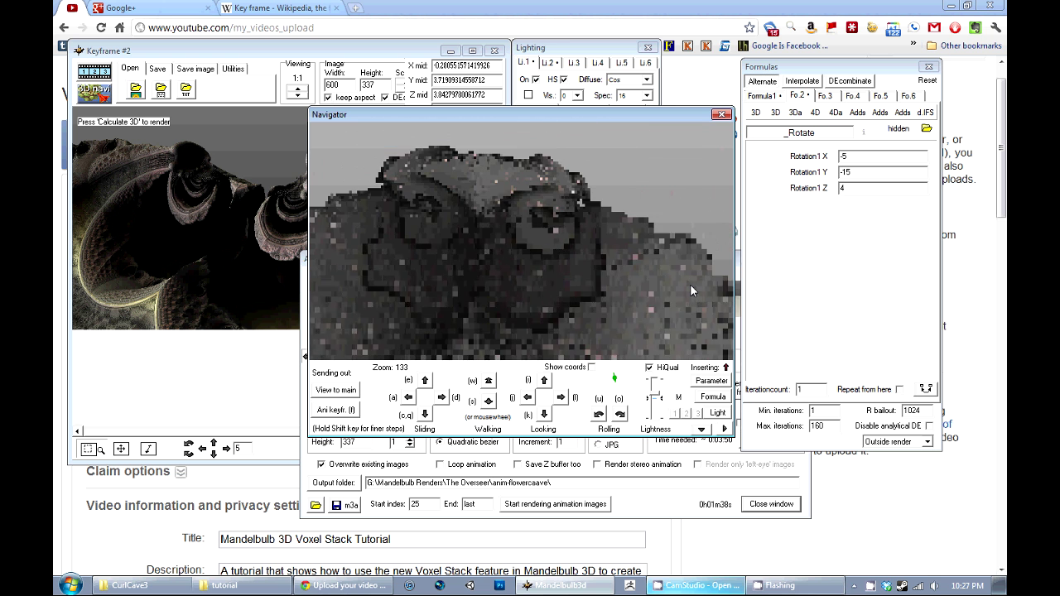
scroll(690, 284, up, 1)
scroll(690, 284, up, 2)
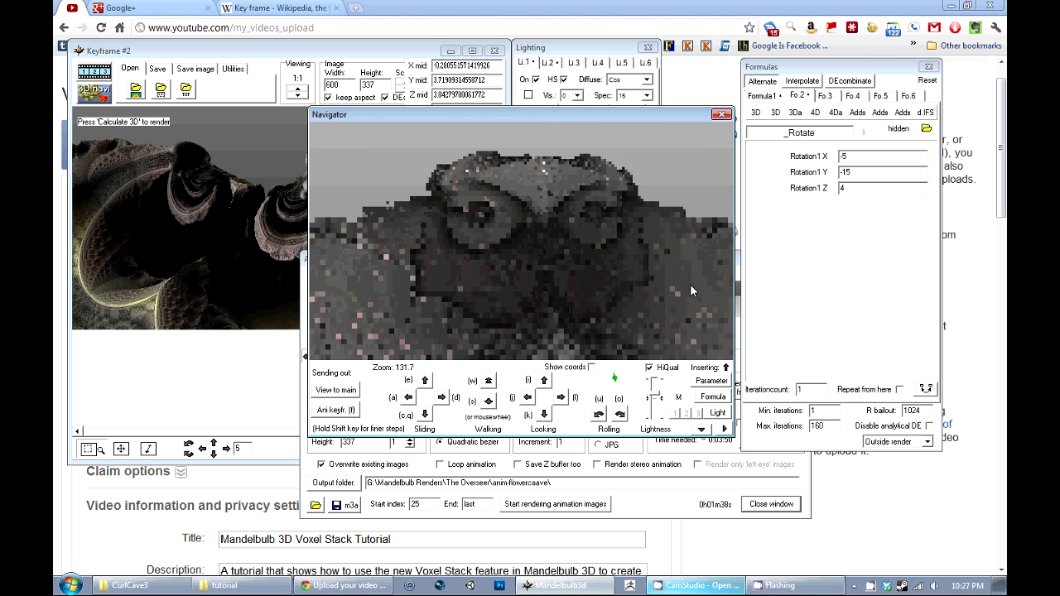
scroll(690, 284, up, 3)
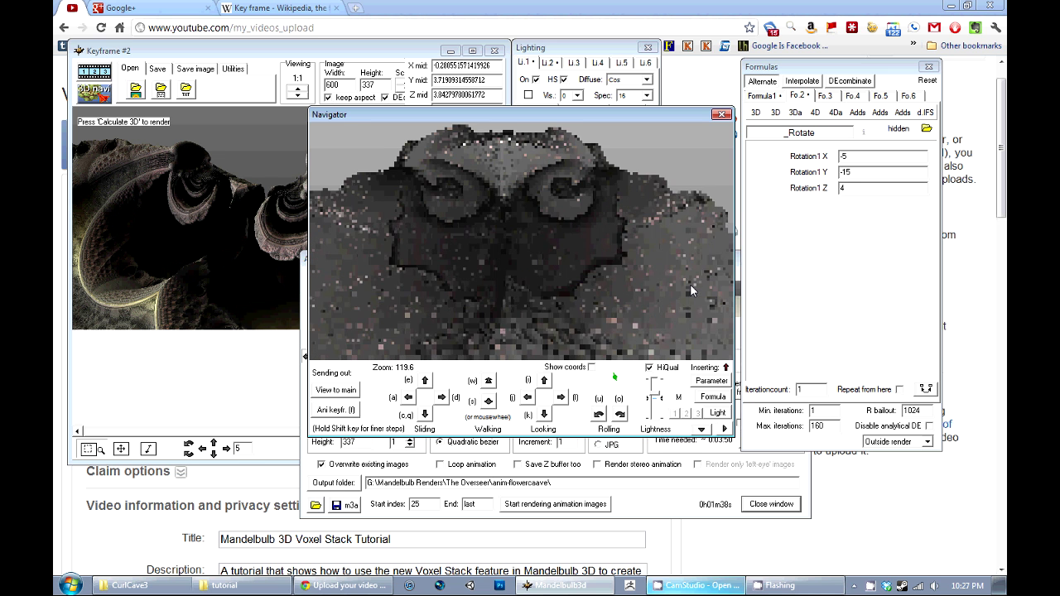
Insert an in-between keyframe after keyframe 1 in the flowercave animation.
click(124, 78)
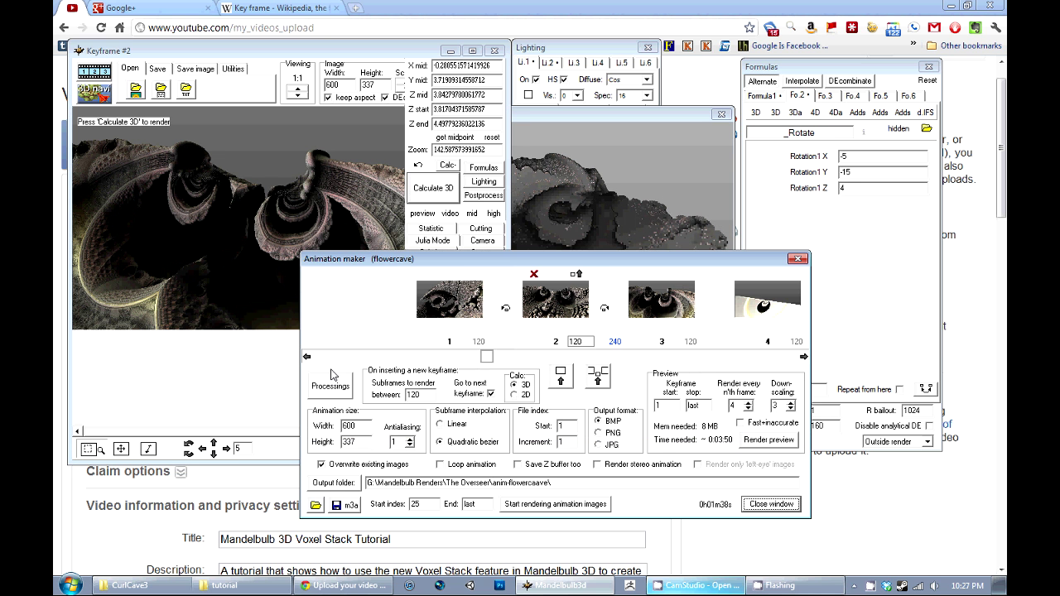
click(307, 356)
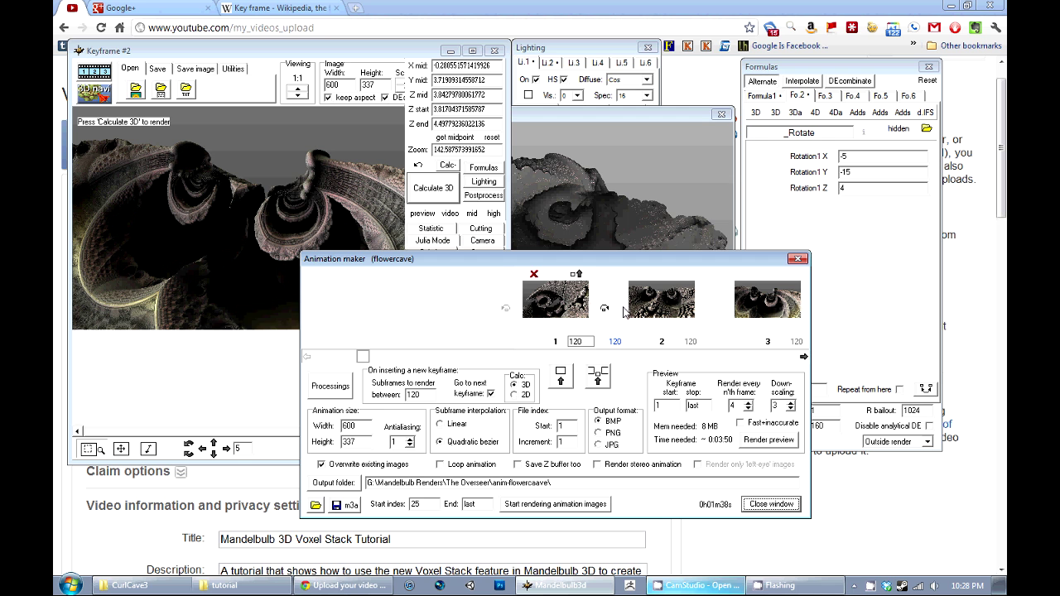
click(596, 378)
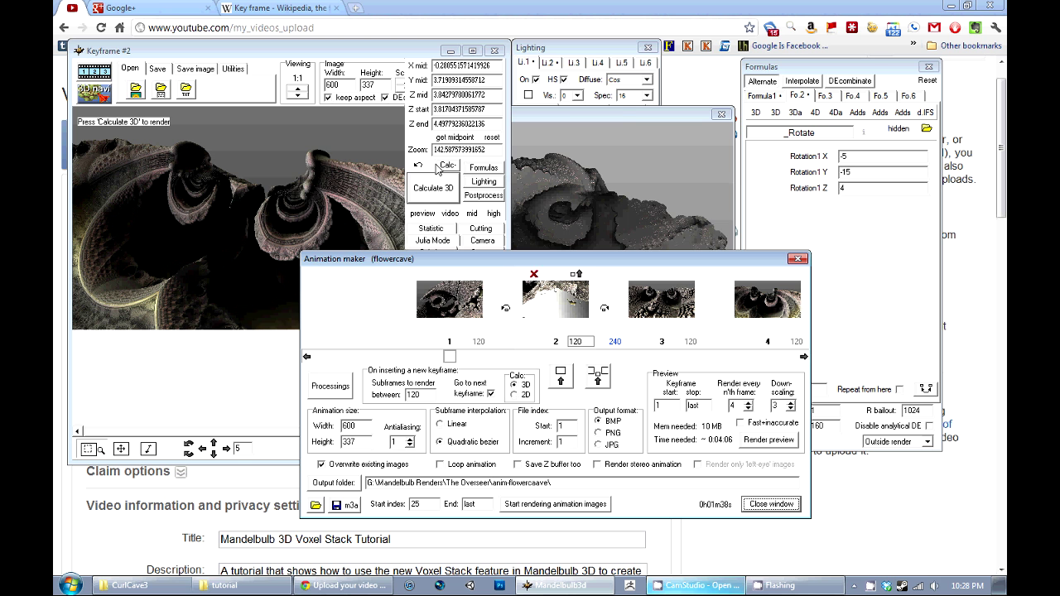
Send the Navigator view to the main window and calculate it in 3D.
click(552, 188)
click(336, 390)
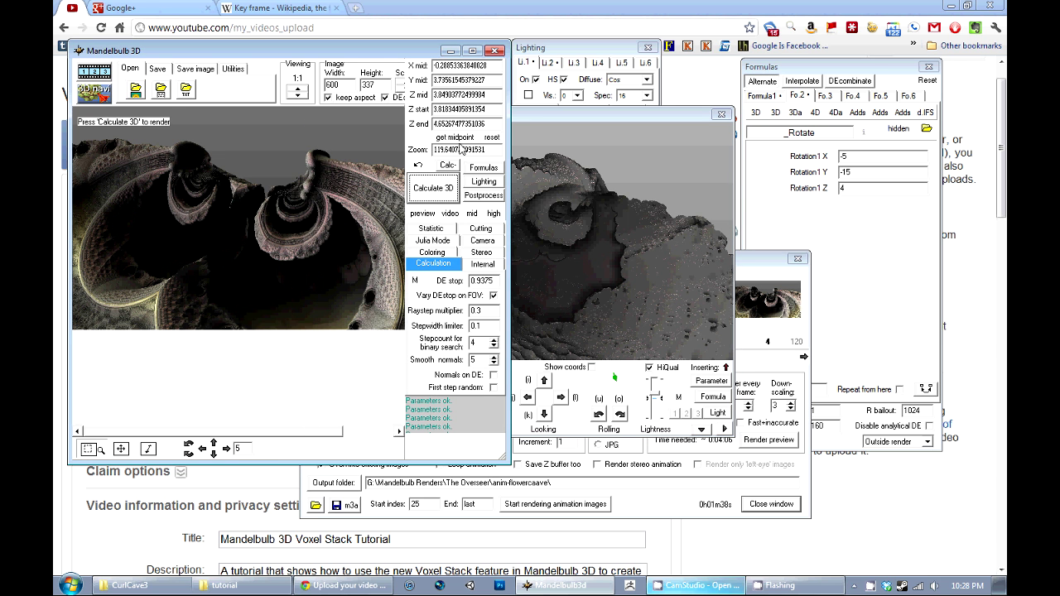
click(426, 192)
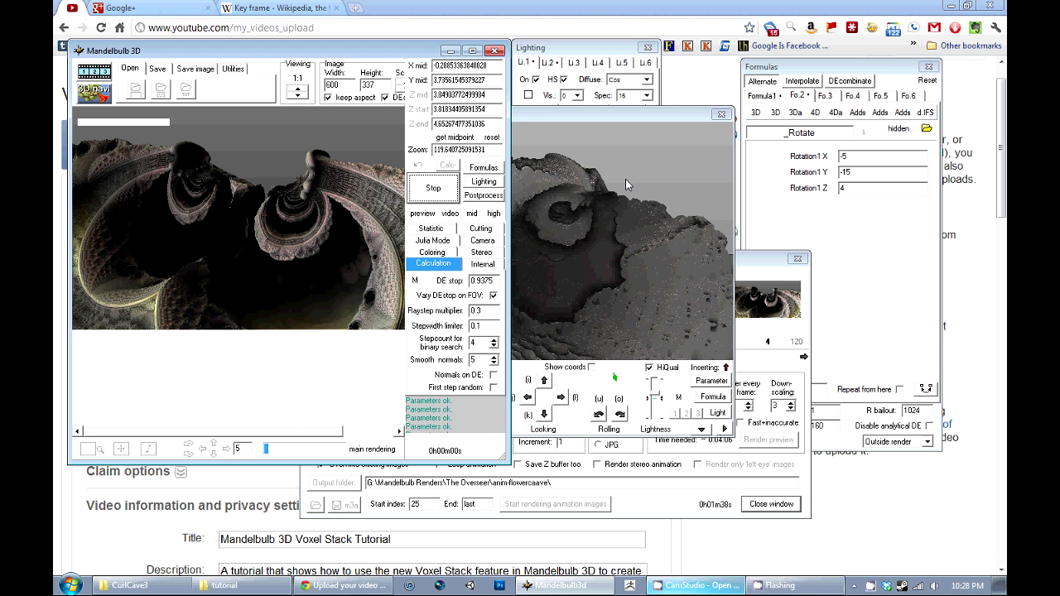
Replace keyframe 2 in the Animation maker with the view from the main window.
click(623, 120)
click(764, 268)
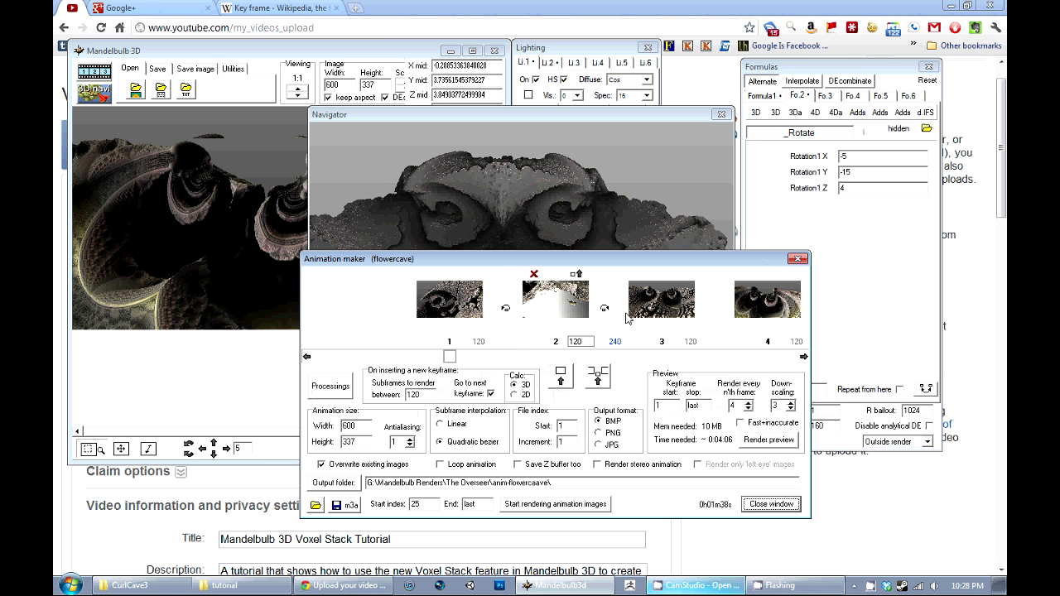
click(534, 274)
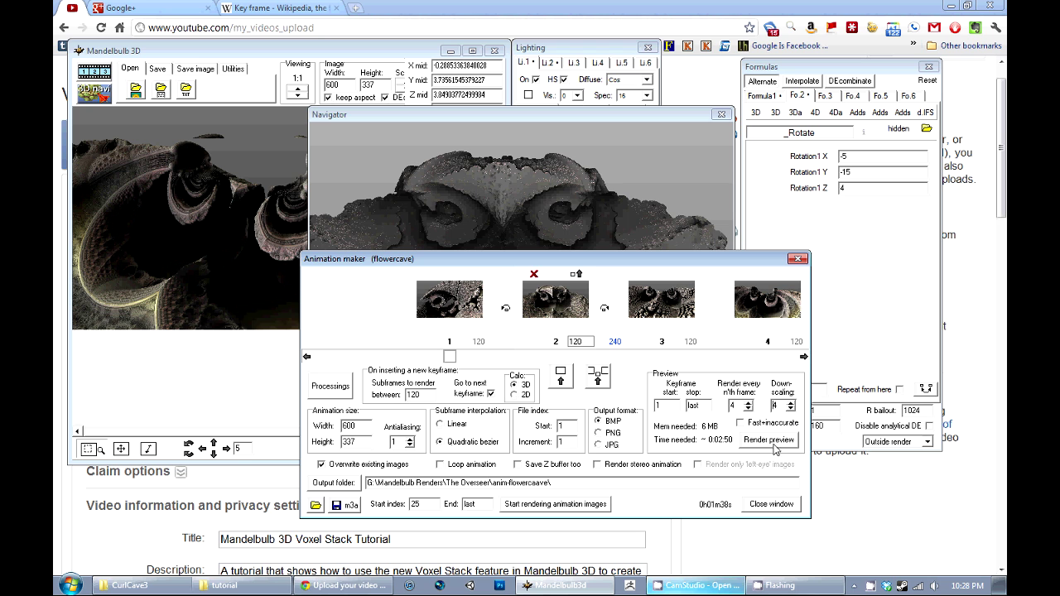
Render an animation preview of every 4th frame with downscaling 4 and watch it at 3 frames per second.
click(782, 440)
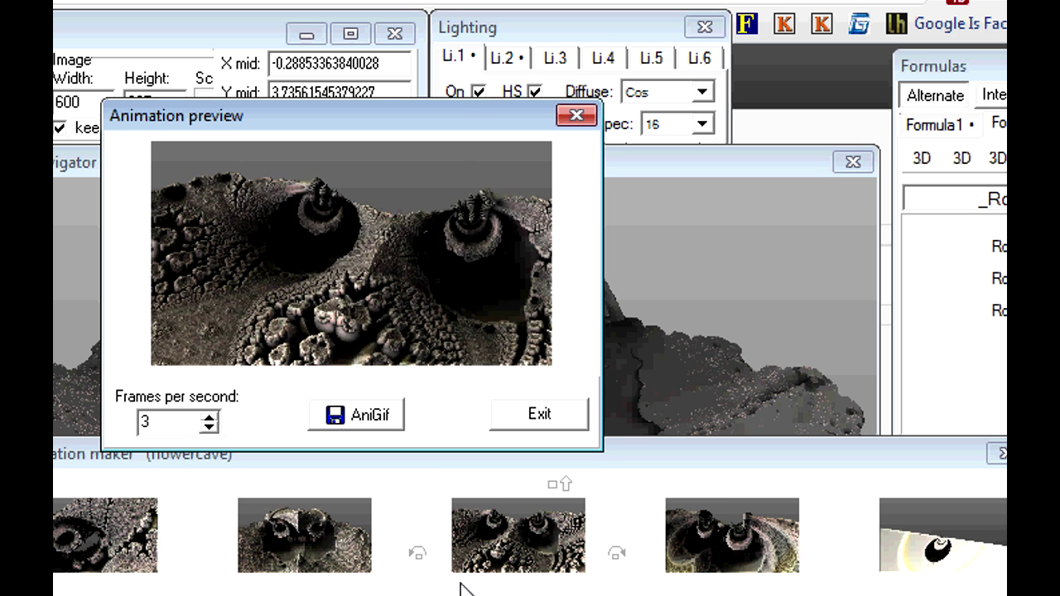
drag(700, 474, 784, 486)
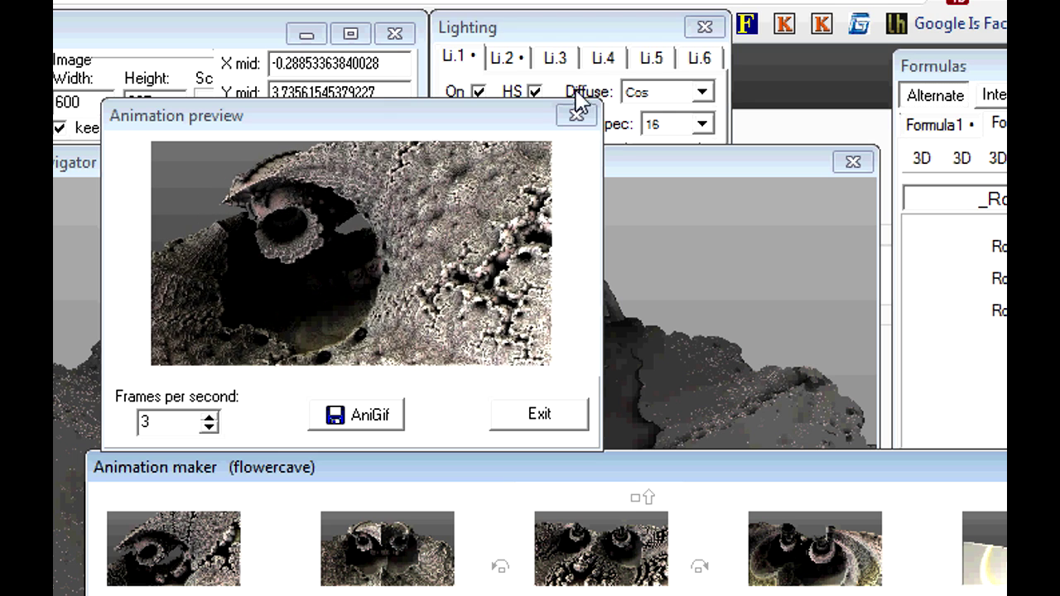
drag(508, 119, 508, 144)
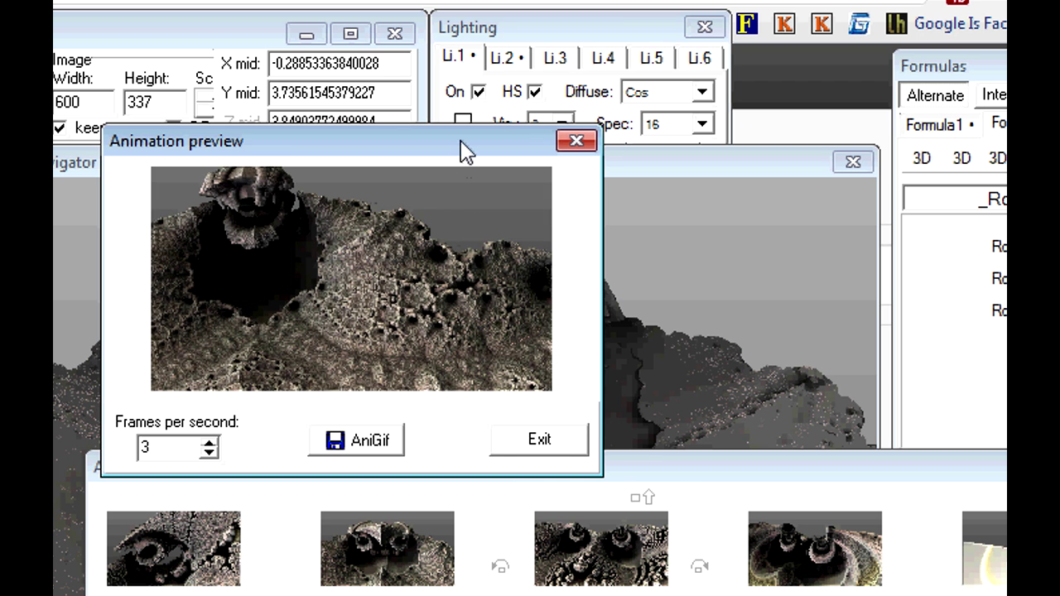
drag(462, 152, 461, 141)
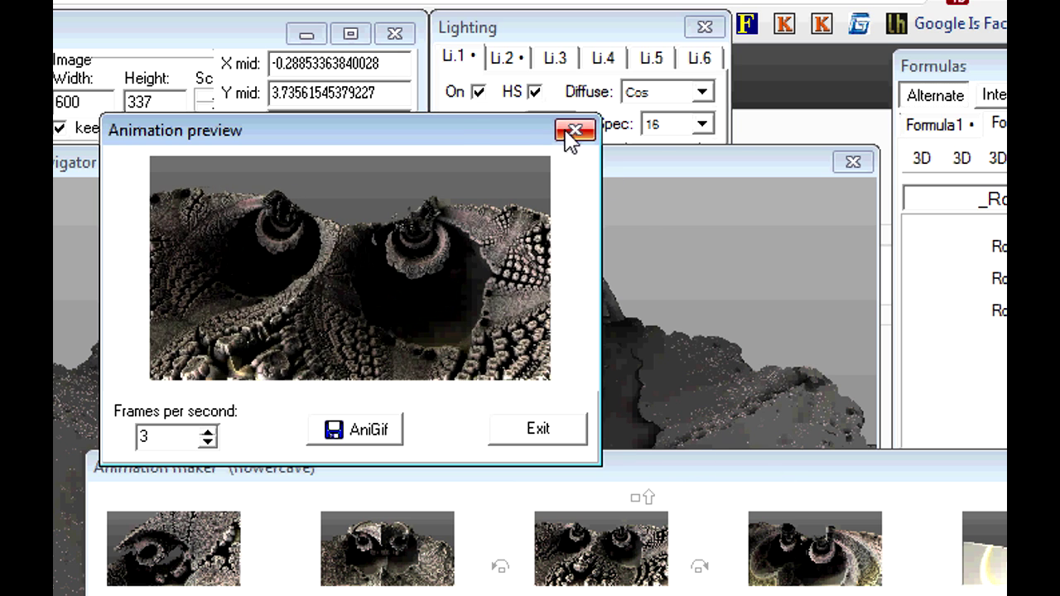
drag(455, 130, 598, 122)
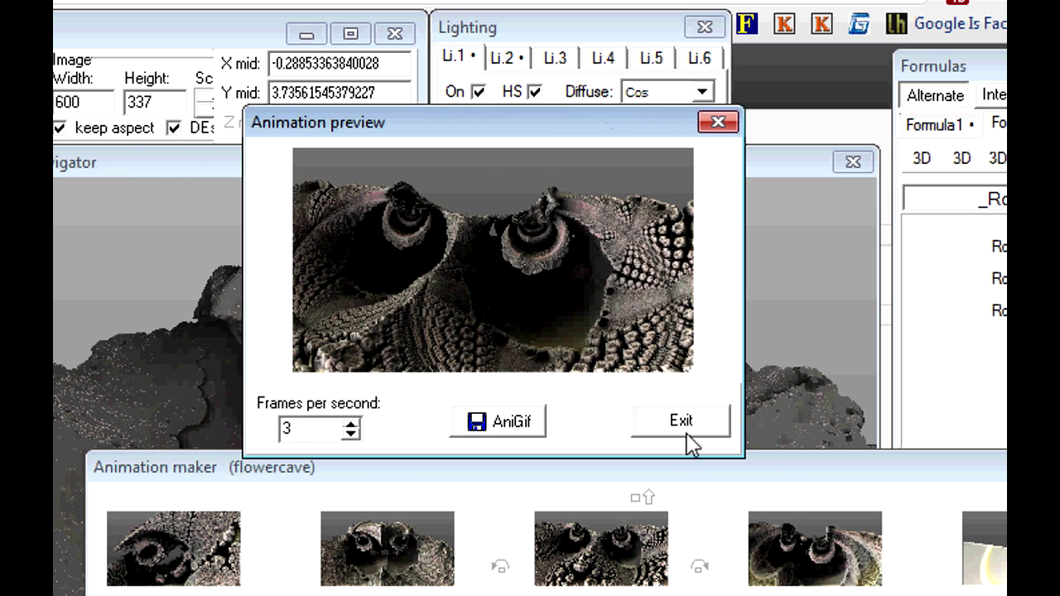